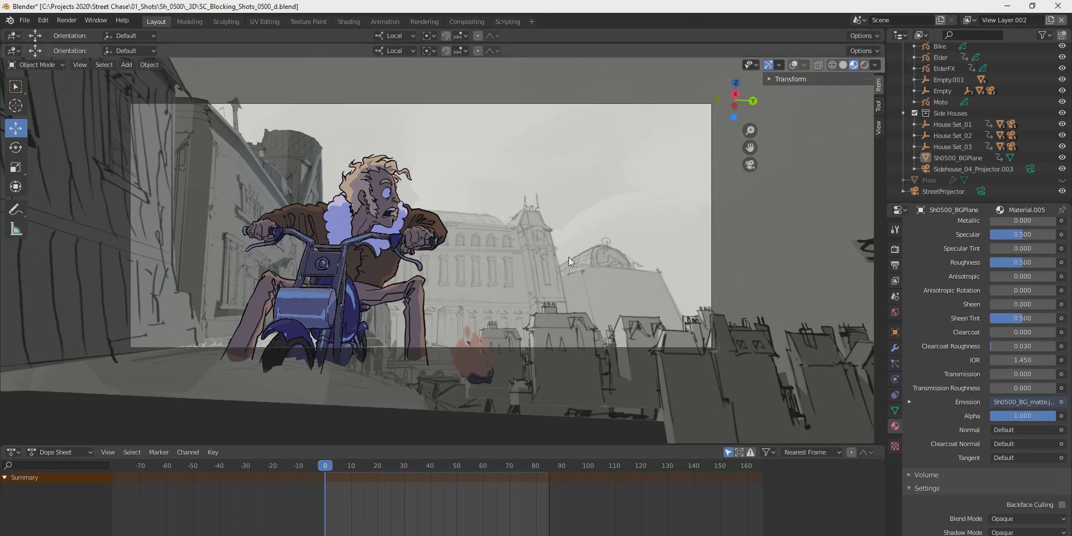
Step: Play the shot through the camera, scrub the first 15 frames and return to frame 2
{"action": "key", "text": "space"}
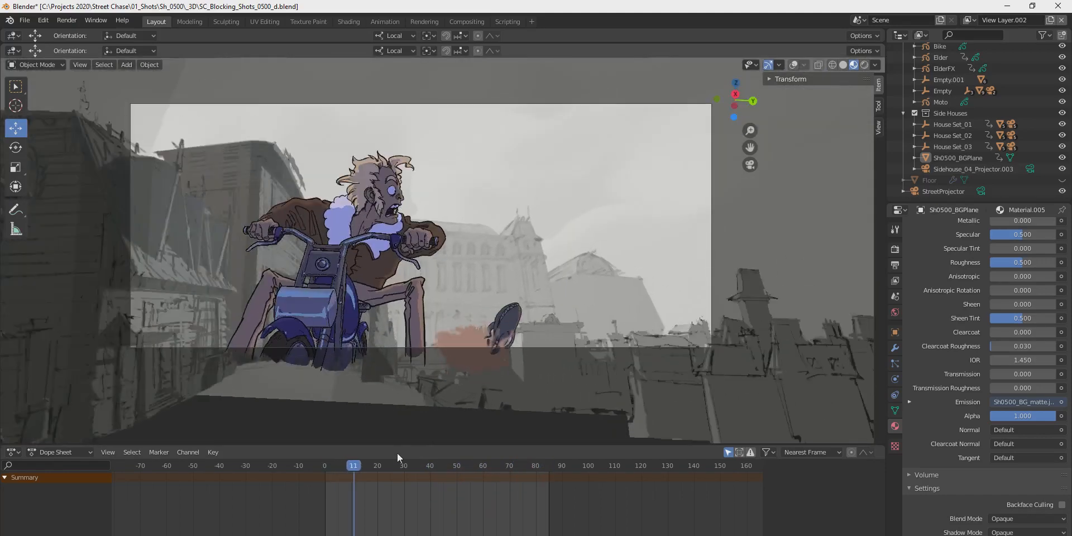
{"action": "key", "text": "space"}
{"action": "left_click_drag", "start_coordinate": [363, 467], "coordinate": [330, 476]}
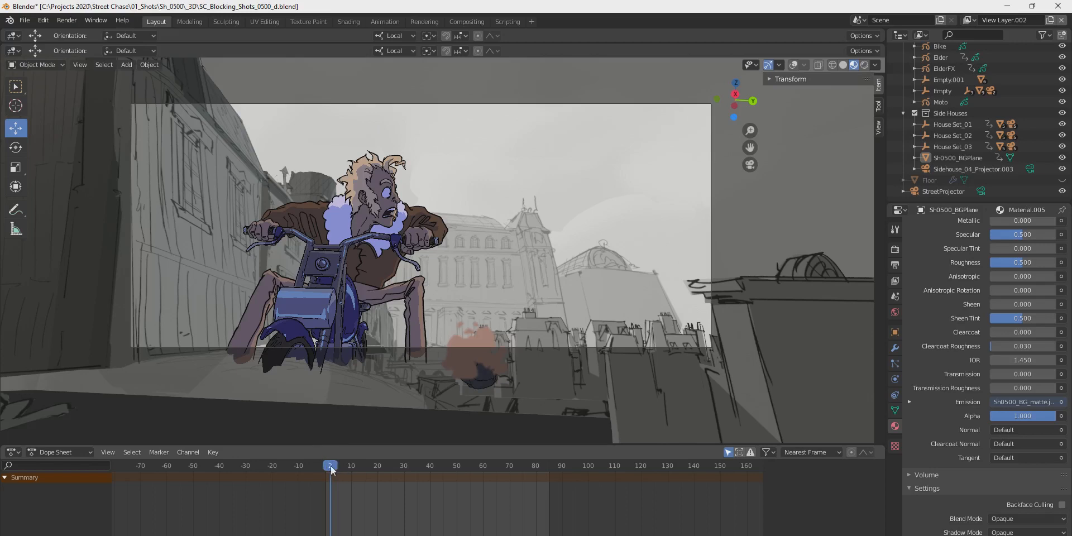
{"action": "left_click_drag", "start_coordinate": [327, 469], "coordinate": [364, 467]}
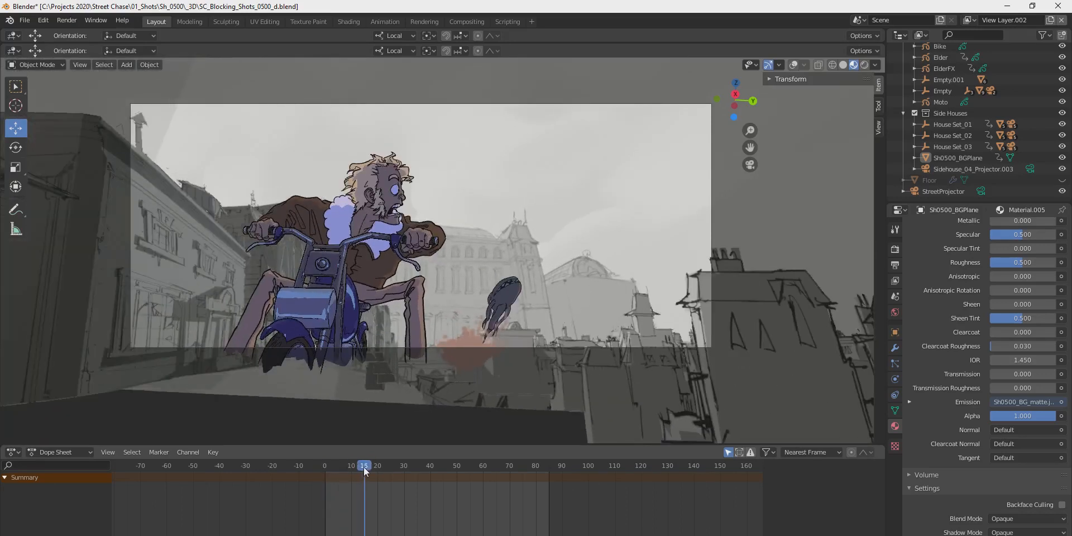
{"action": "left_click", "coordinate": [330, 466]}
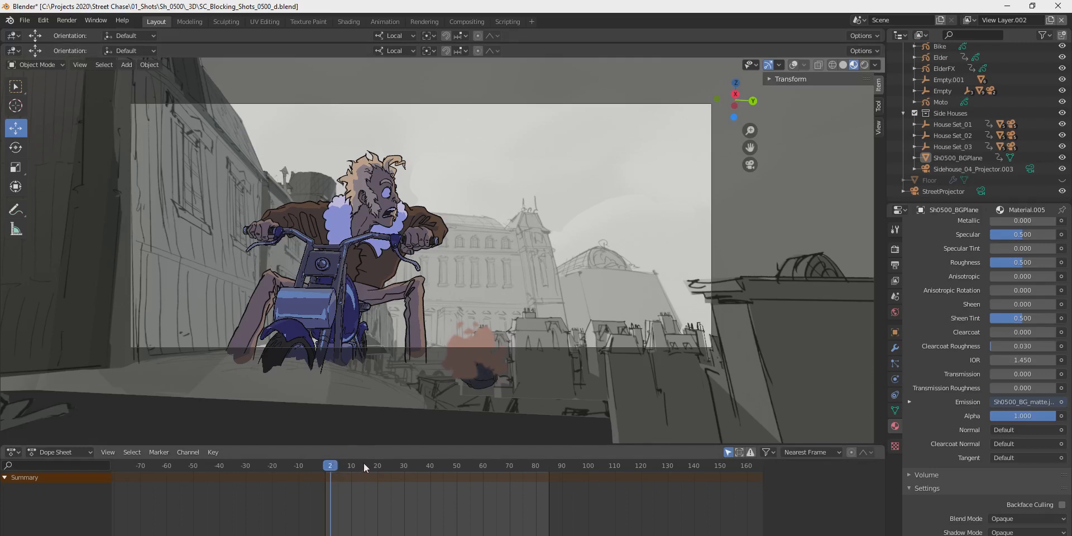
Step: Select the background plane, leave the camera view for a perspective overview of the set, and play the animation from frame 0
{"action": "key", "text": "F12"}
{"action": "left_click", "coordinate": [726, 223]}
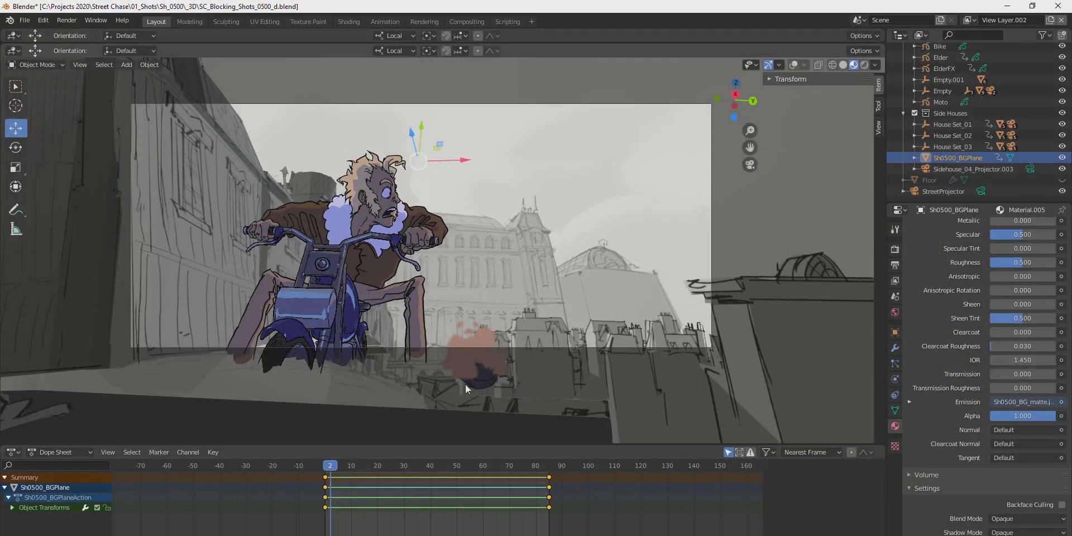
{"action": "left_click", "coordinate": [750, 166]}
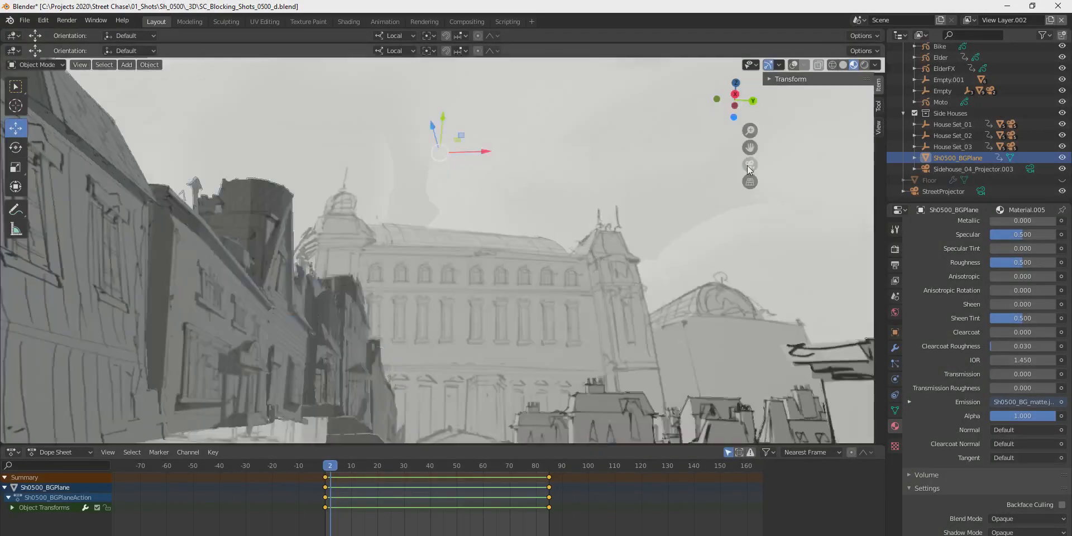
{"action": "middle_click_drag", "start_coordinate": [402, 329], "coordinate": [416, 448]}
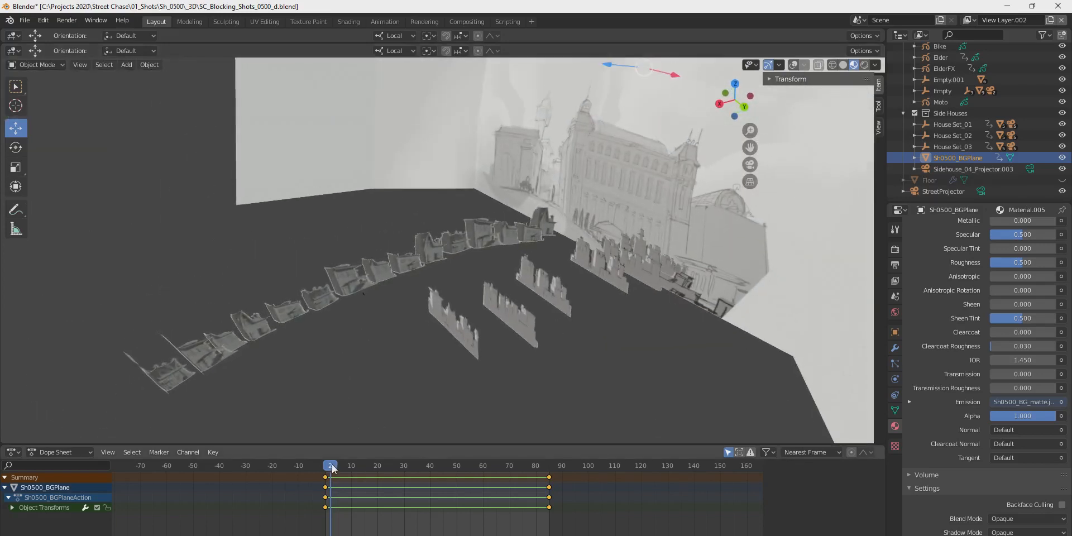
{"action": "left_click", "coordinate": [325, 465]}
{"action": "key", "text": "space"}
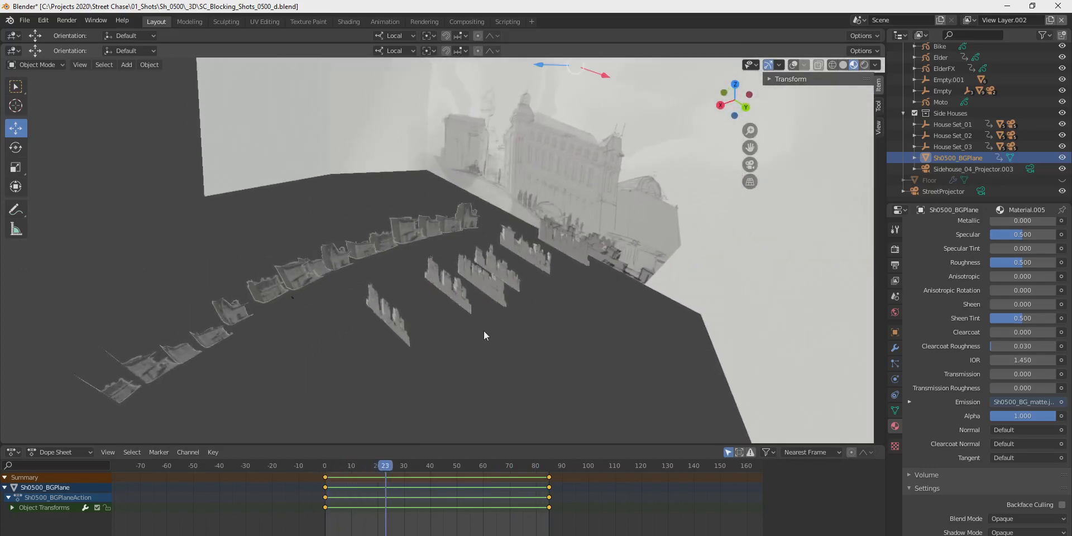
Step: Examine the moving house rows and curved background plane from several angles, scrubbing to frame 56
{"action": "middle_click_drag", "start_coordinate": [491, 318], "coordinate": [575, 341]}
{"action": "mouse_move", "coordinate": [443, 308]}
{"action": "middle_mouse_down"}
{"action": "mouse_move", "coordinate": [566, 280]}
{"action": "mouse_move", "coordinate": [514, 271]}
{"action": "middle_mouse_up"}
{"action": "middle_click_drag", "start_coordinate": [351, 220], "coordinate": [425, 276]}
{"action": "mouse_move", "coordinate": [539, 338]}
{"action": "middle_mouse_down"}
{"action": "mouse_move", "coordinate": [585, 343]}
{"action": "mouse_move", "coordinate": [547, 352]}
{"action": "middle_mouse_up"}
{"action": "left_click_drag", "start_coordinate": [356, 469], "coordinate": [472, 477]}
{"action": "middle_click_drag", "start_coordinate": [445, 333], "coordinate": [420, 273]}
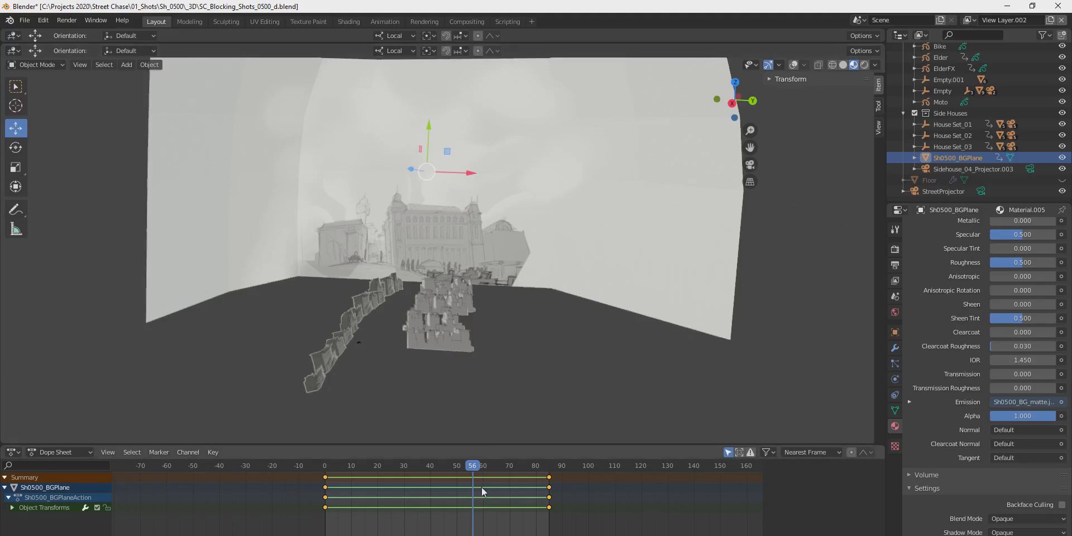
{"action": "middle_click_drag", "start_coordinate": [329, 194], "coordinate": [387, 289]}
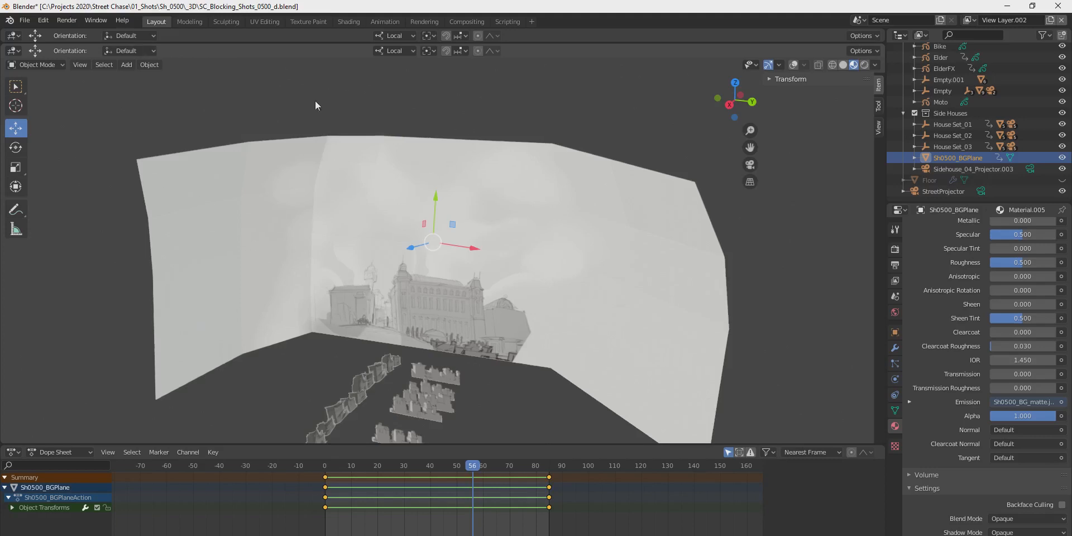
{"action": "middle_click_drag", "start_coordinate": [402, 318], "coordinate": [480, 337]}
Step: Select the side house Sidehouse_01.002 in the middle of the row and turn on the viewport overlays
{"action": "scroll", "coordinate": [481, 336], "scroll_direction": "up", "scroll_amount": 5}
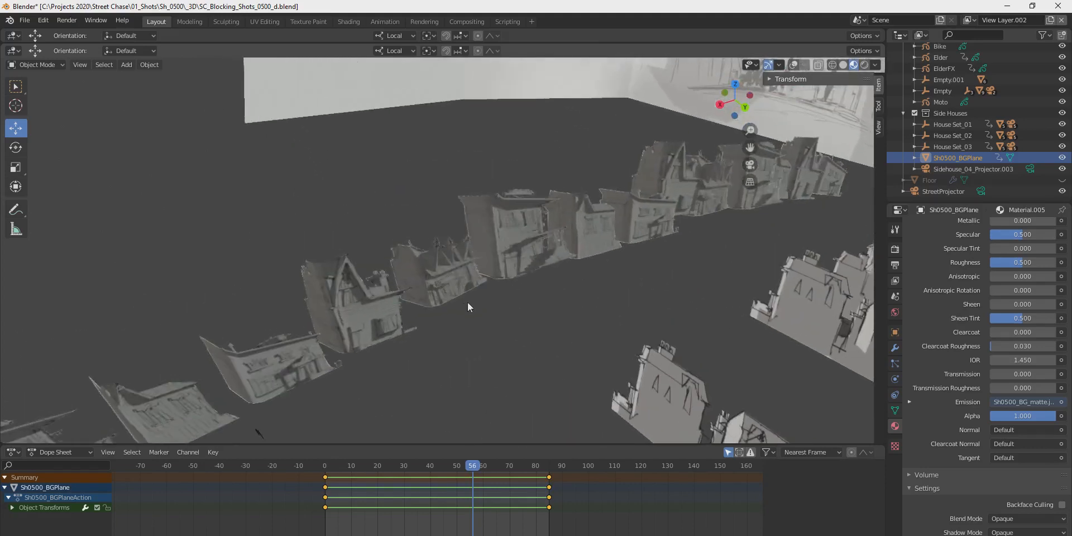
{"action": "scroll", "coordinate": [468, 303], "scroll_direction": "up", "scroll_amount": 2}
{"action": "left_click", "coordinate": [475, 287]}
{"action": "middle_click_drag", "start_coordinate": [564, 321], "coordinate": [565, 268]}
{"action": "scroll", "coordinate": [553, 276], "scroll_direction": "down", "scroll_amount": 4}
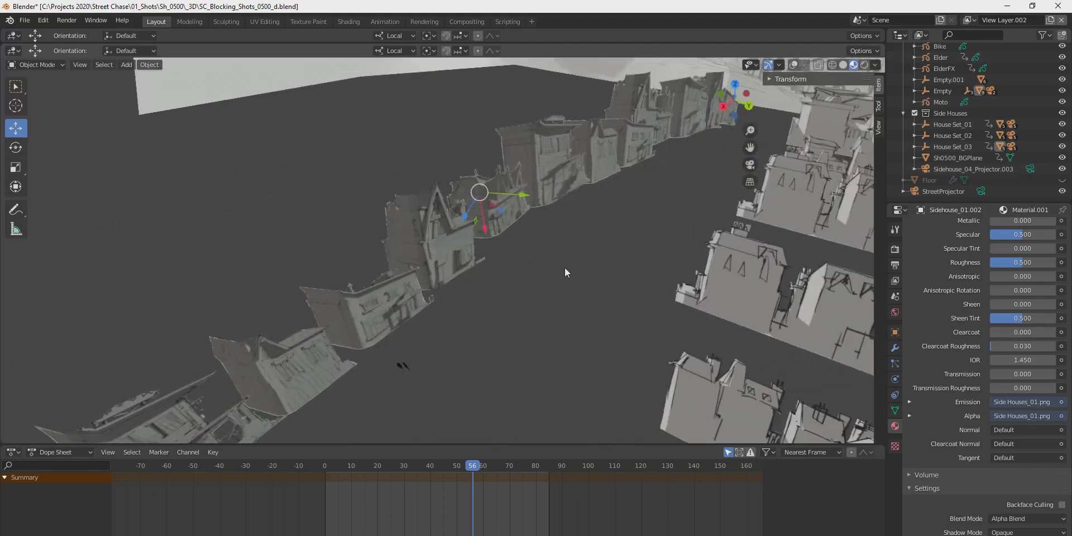
{"action": "left_click", "coordinate": [792, 65]}
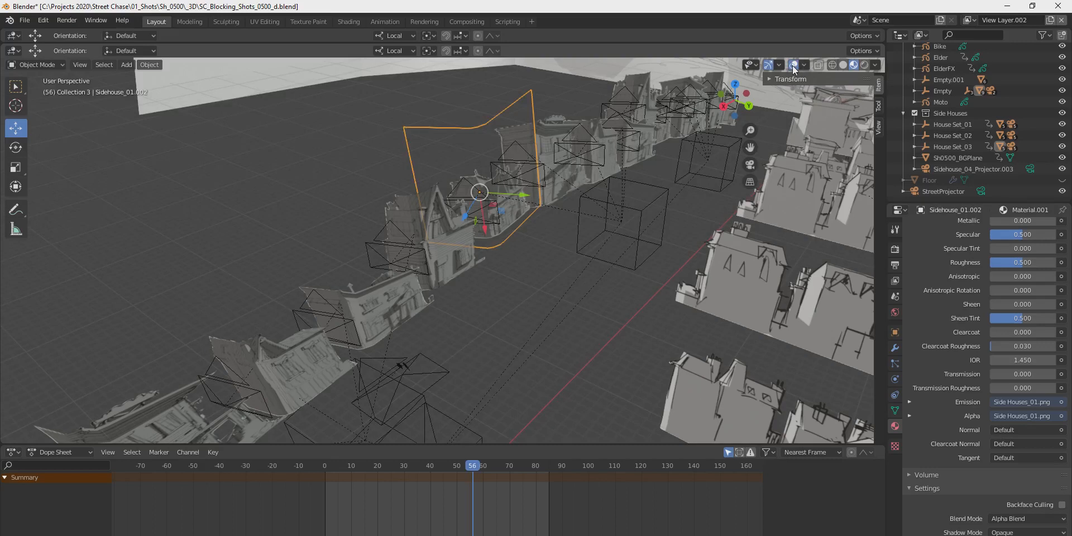
{"action": "left_click", "coordinate": [792, 65]}
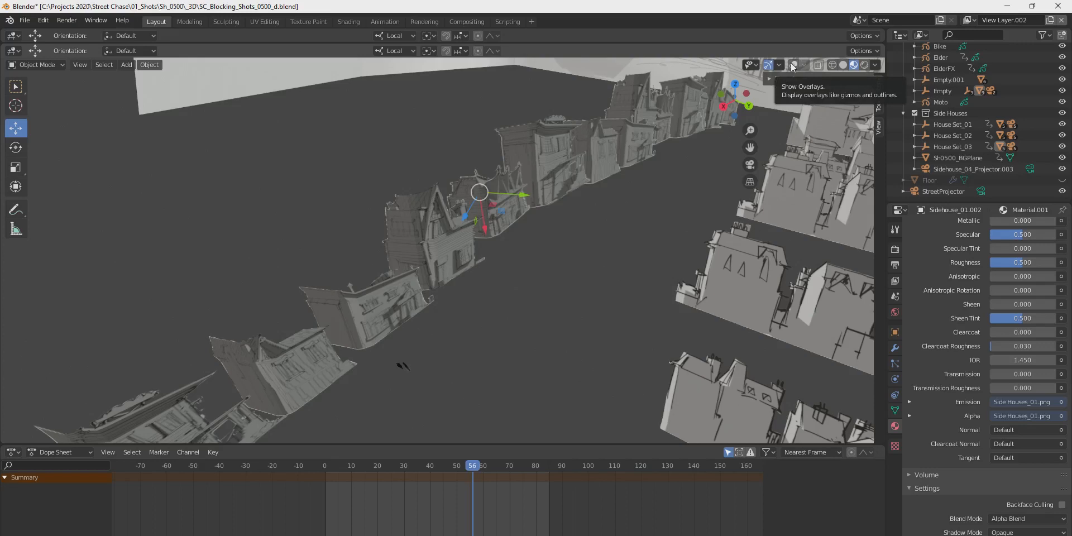
{"action": "middle_click_drag", "start_coordinate": [604, 246], "coordinate": [586, 246]}
{"action": "left_click", "coordinate": [792, 65]}
{"action": "scroll", "coordinate": [479, 247], "scroll_direction": "up", "scroll_amount": 5}
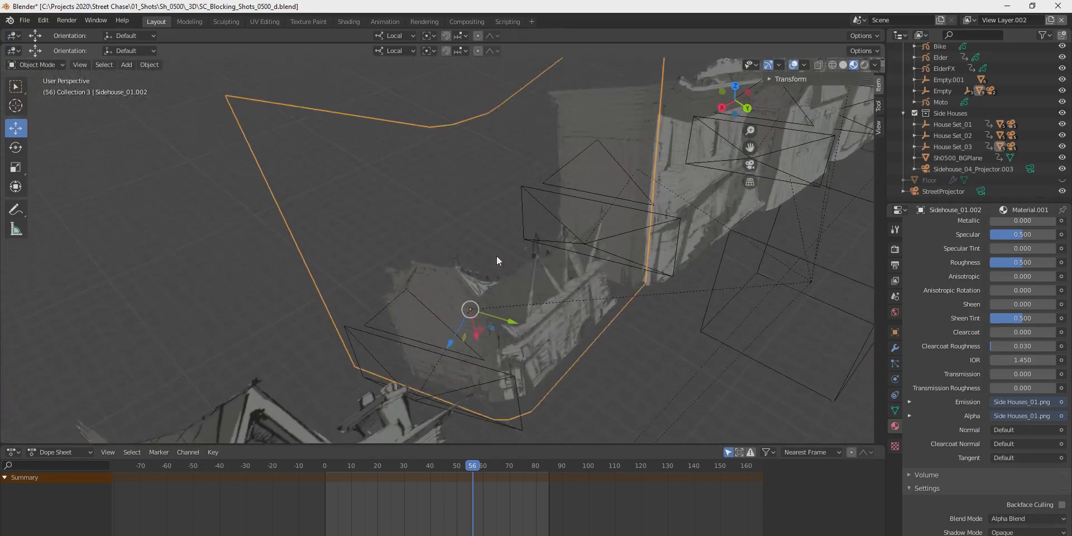
{"action": "middle_click_drag", "start_coordinate": [497, 257], "coordinate": [487, 263]}
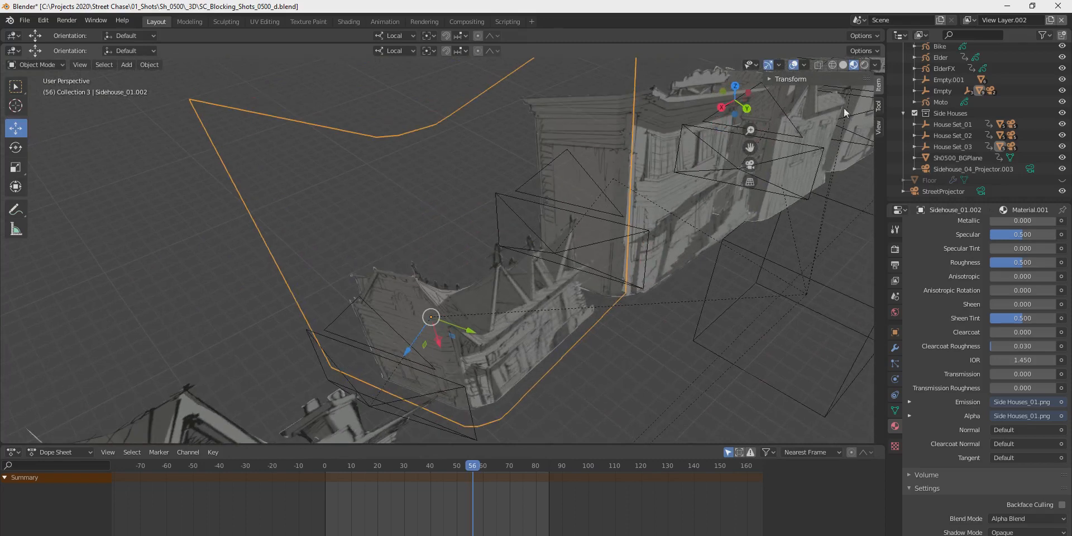
Step: Inspect the selected house's curved mesh in wireframe shading and select its projector camera Sidehouse_01_Projector.002
{"action": "left_click", "coordinate": [832, 64]}
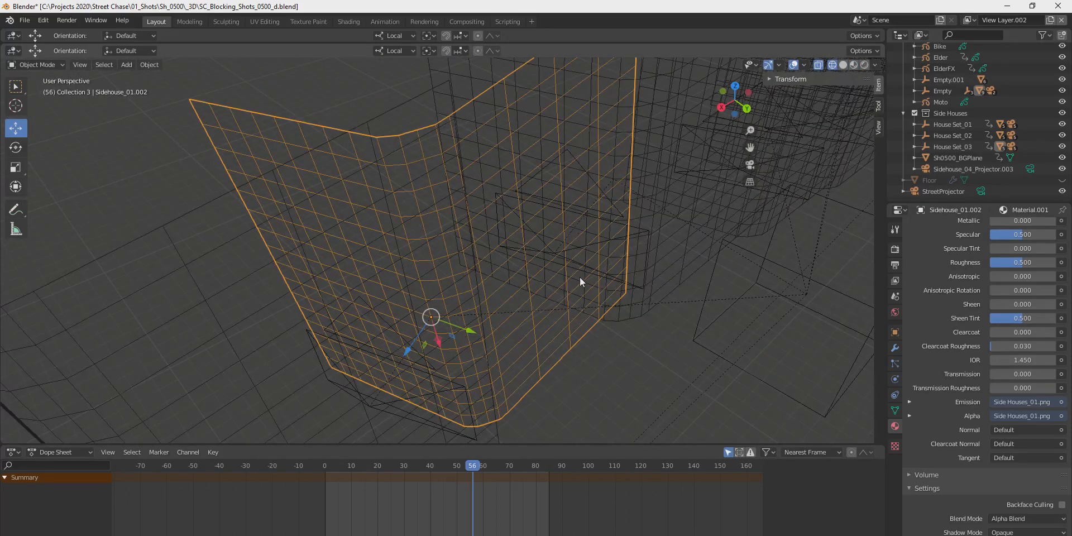
{"action": "scroll", "coordinate": [580, 277], "scroll_direction": "down", "scroll_amount": 4}
{"action": "middle_click_drag", "start_coordinate": [609, 290], "coordinate": [422, 299]}
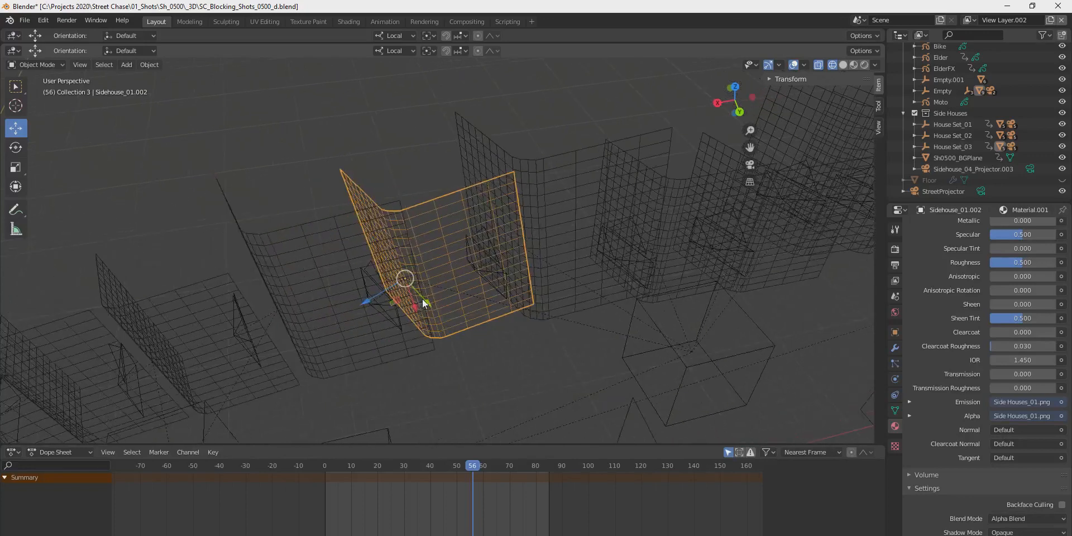
{"action": "scroll", "coordinate": [424, 296], "scroll_direction": "up", "scroll_amount": 3}
{"action": "scroll", "coordinate": [432, 302], "scroll_direction": "up", "scroll_amount": 1}
{"action": "scroll", "coordinate": [433, 300], "scroll_direction": "up", "scroll_amount": 1}
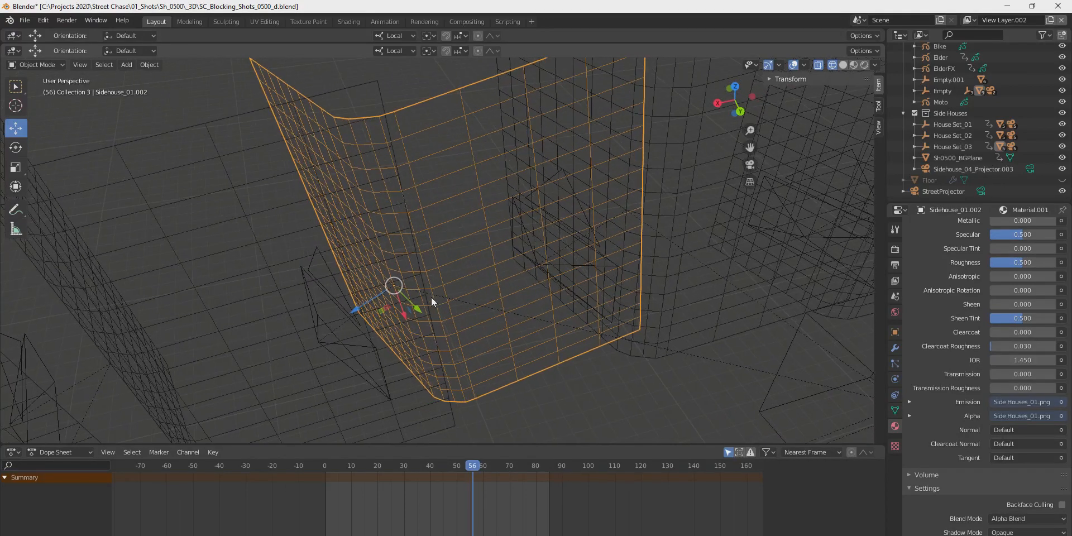
{"action": "left_click", "coordinate": [319, 342]}
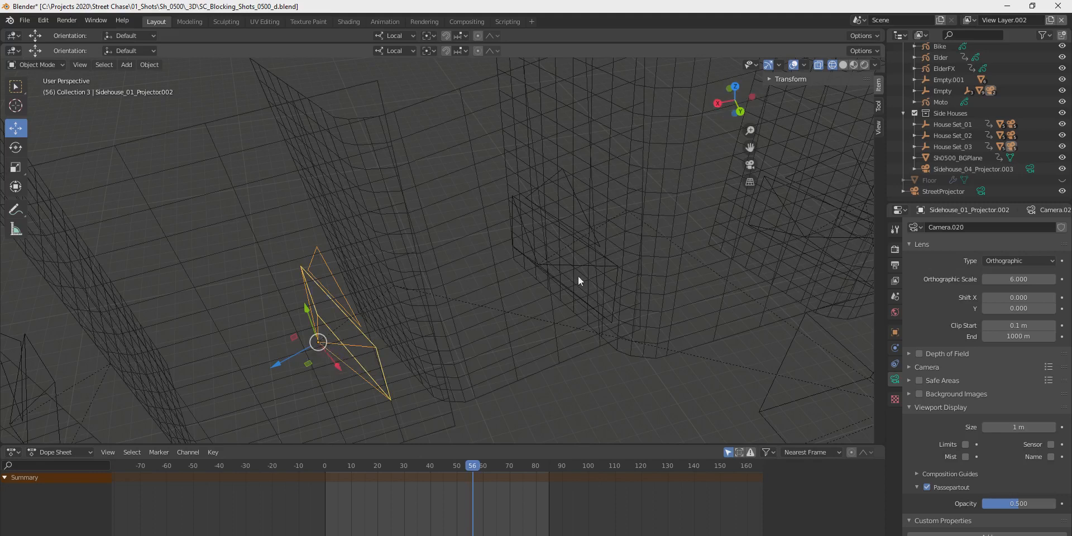
Step: Switch the viewport to rendered shading and try moving the projector camera along its local X axis, undoing the move
{"action": "left_click", "coordinate": [866, 64]}
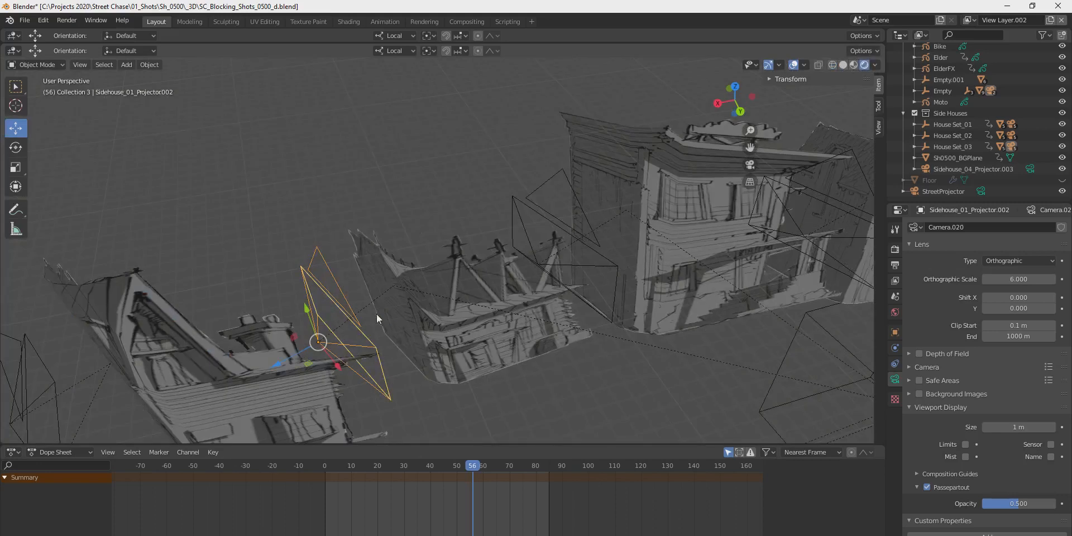
{"action": "key", "text": "g"}
{"action": "key", "text": "x"}
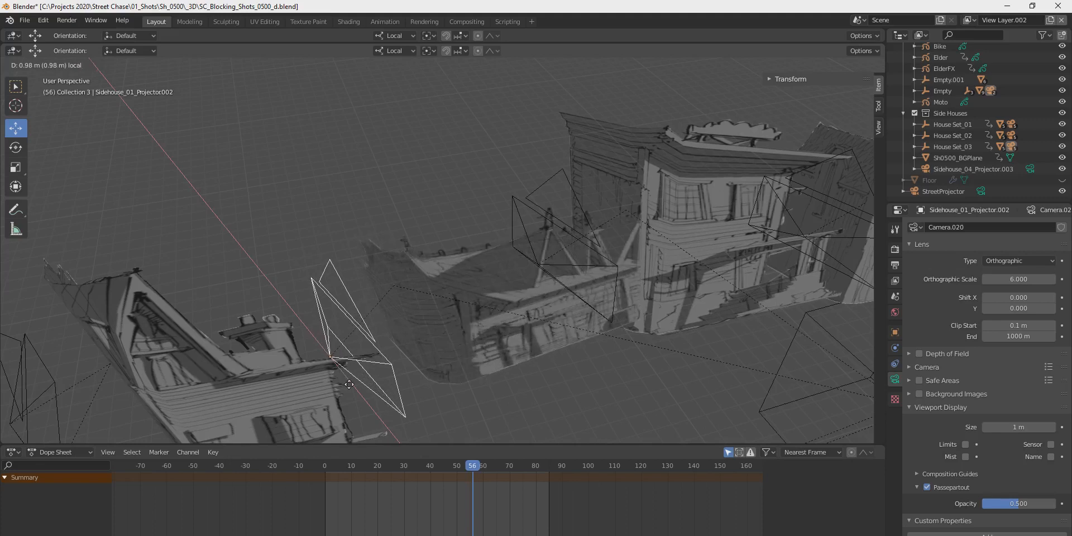
{"action": "left_click", "coordinate": [342, 369]}
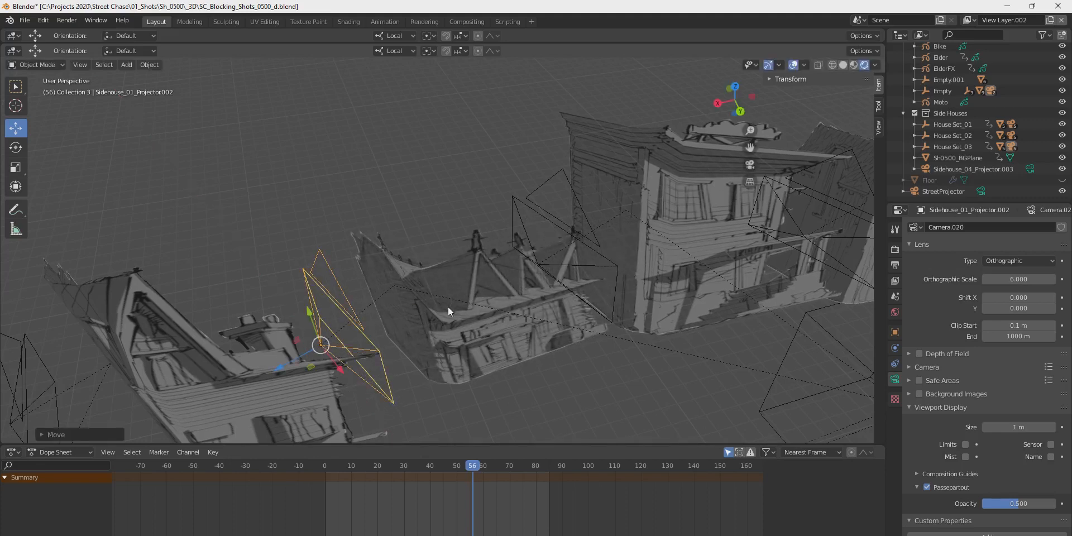
{"action": "key", "text": "ctrl+z"}
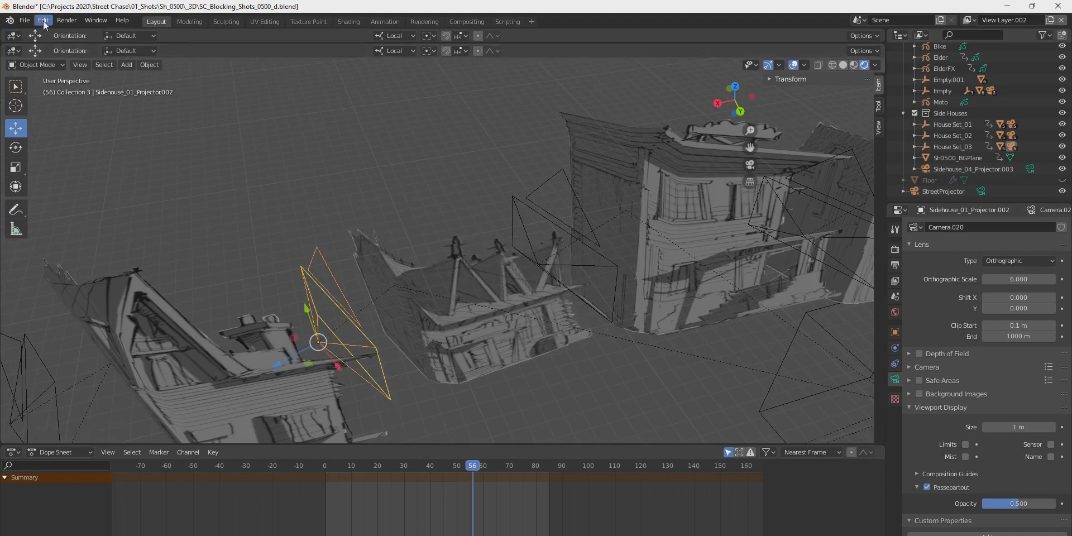
Step: Set the transform orientation to Global and select the neighbouring house Sidehouse_05
{"action": "middle_click_drag", "start_coordinate": [455, 326], "coordinate": [424, 284], "text": "shift"}
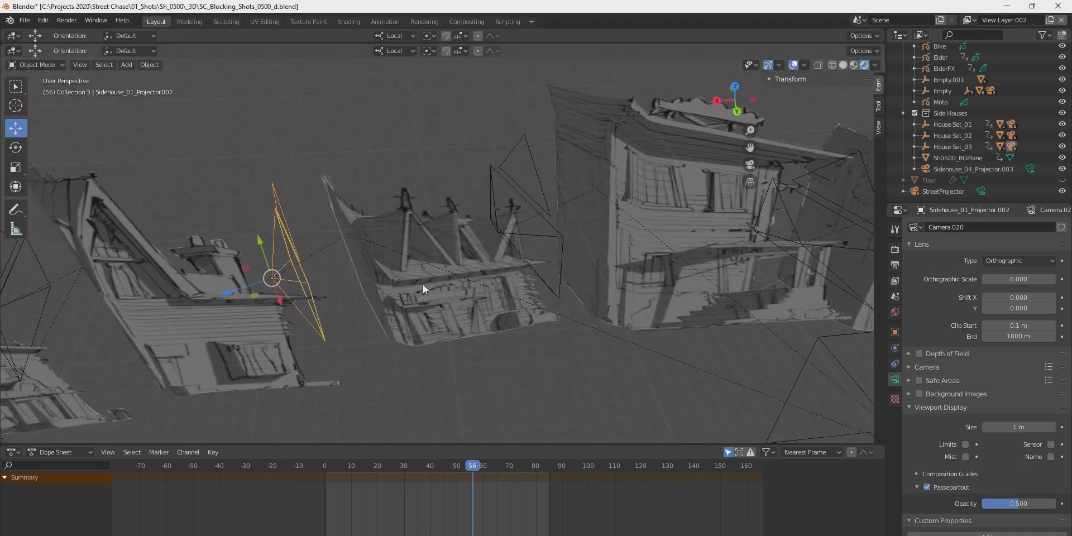
{"action": "left_click", "coordinate": [434, 314]}
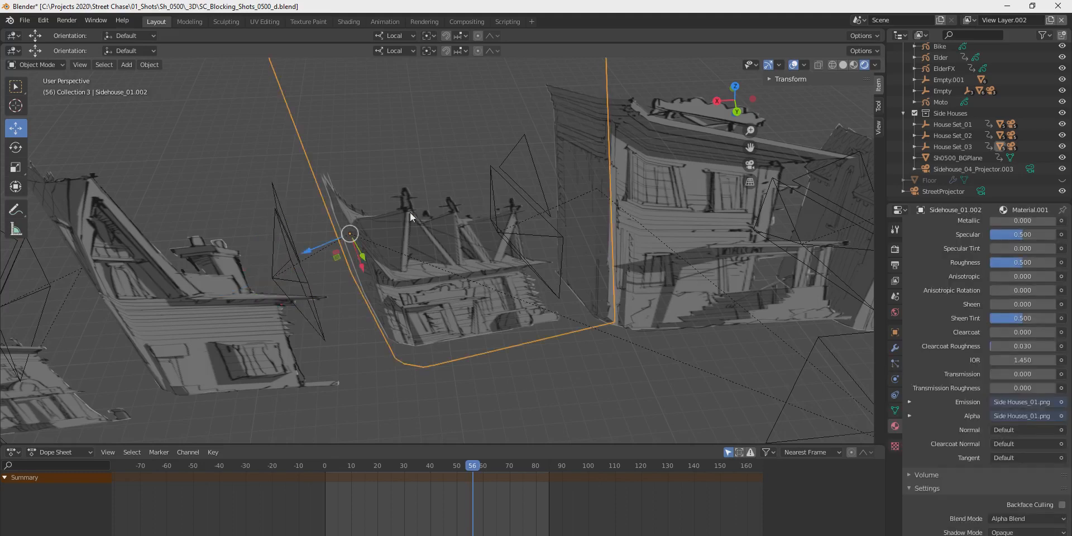
{"action": "left_click", "coordinate": [393, 51]}
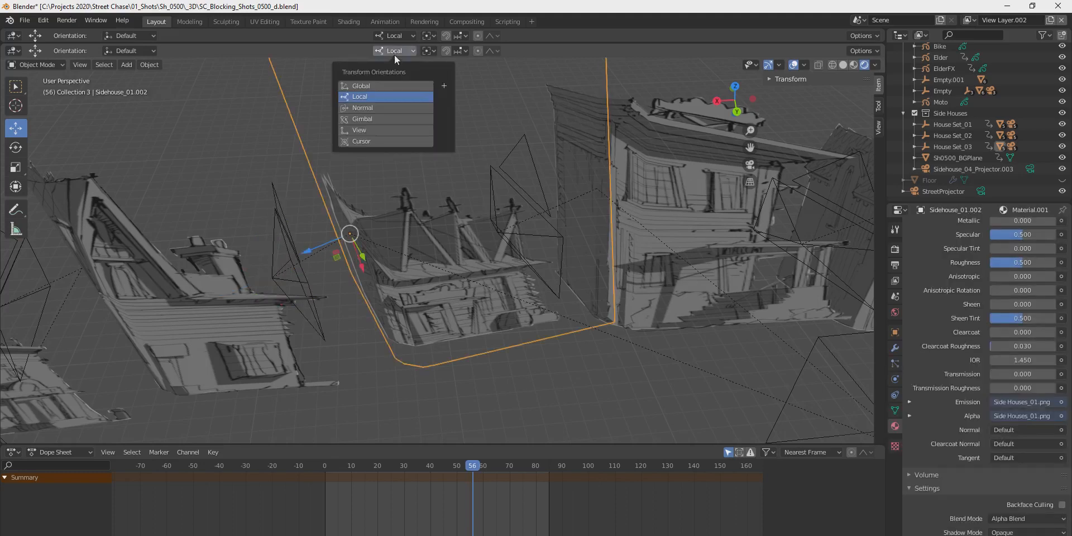
{"action": "left_click", "coordinate": [387, 83]}
{"action": "left_click", "coordinate": [277, 149]}
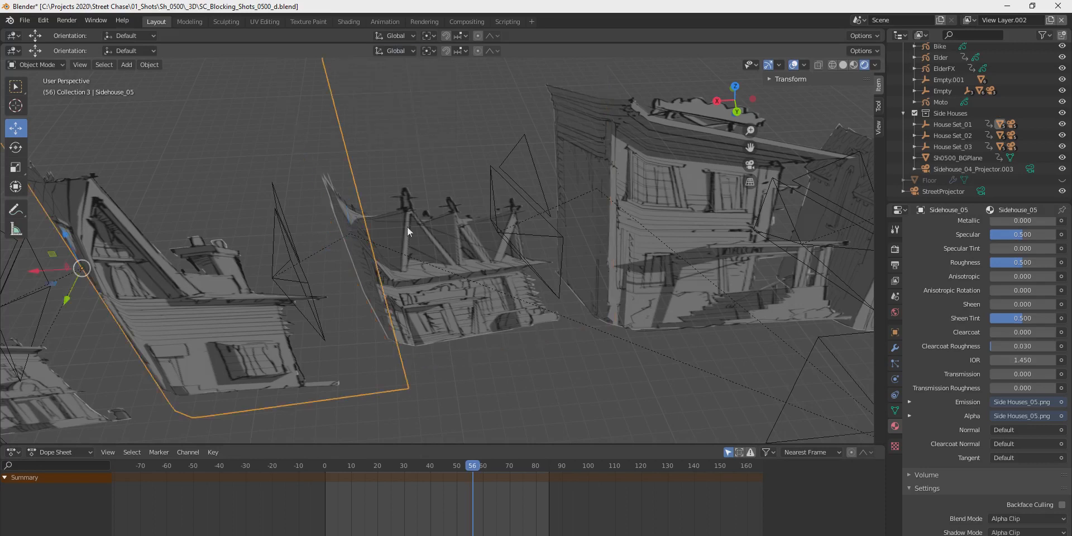
{"action": "middle_click_drag", "start_coordinate": [415, 259], "coordinate": [386, 260]}
{"action": "middle_click_drag", "start_coordinate": [283, 274], "coordinate": [393, 254], "text": "shift"}
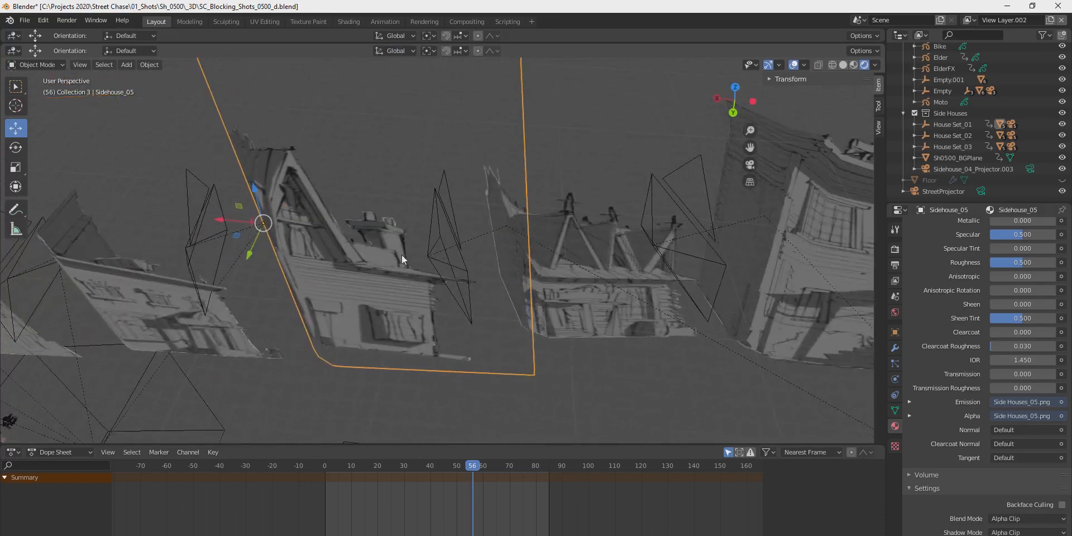
{"action": "middle_click_drag", "start_coordinate": [604, 259], "coordinate": [588, 269], "text": "shift"}
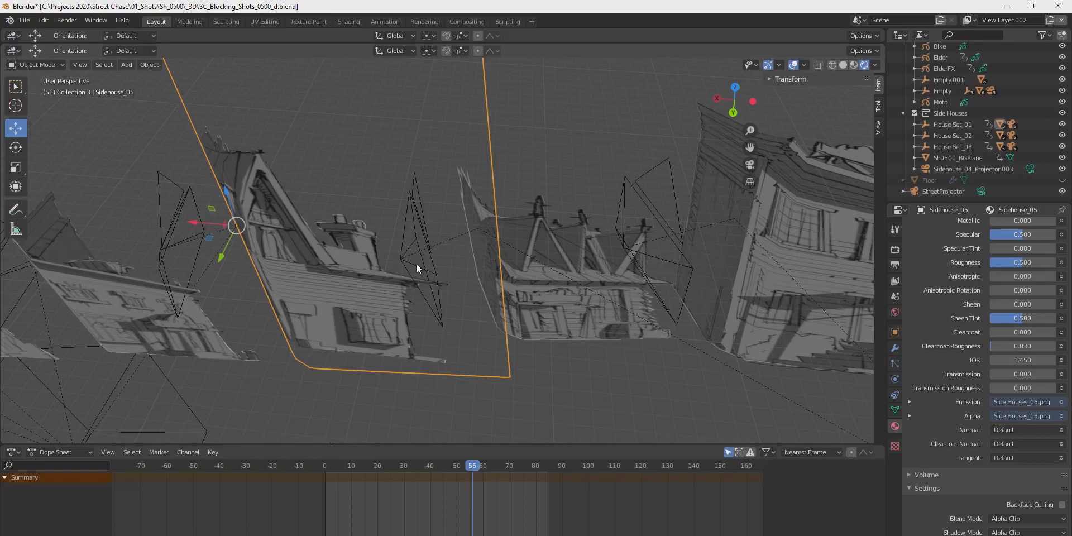
Step: Parent the projector camera Sidehouse_01_Projector.002 to the house mesh Sidehouse_01.002 with the Object option
{"action": "middle_click_drag", "start_coordinate": [450, 265], "coordinate": [359, 334]}
{"action": "left_click", "coordinate": [298, 263]}
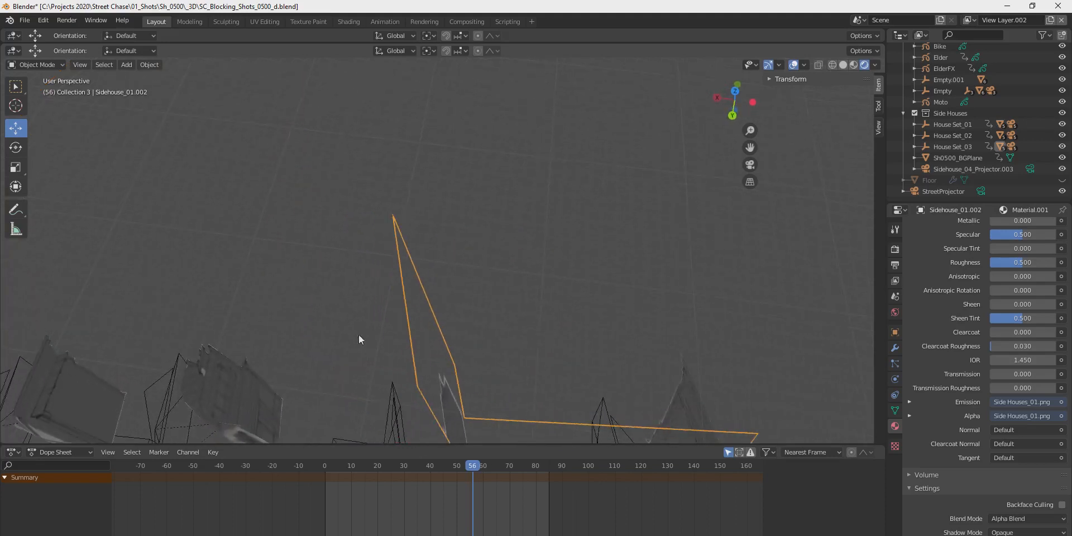
{"action": "left_click", "coordinate": [393, 385]}
{"action": "middle_click_drag", "start_coordinate": [458, 394], "coordinate": [588, 336]}
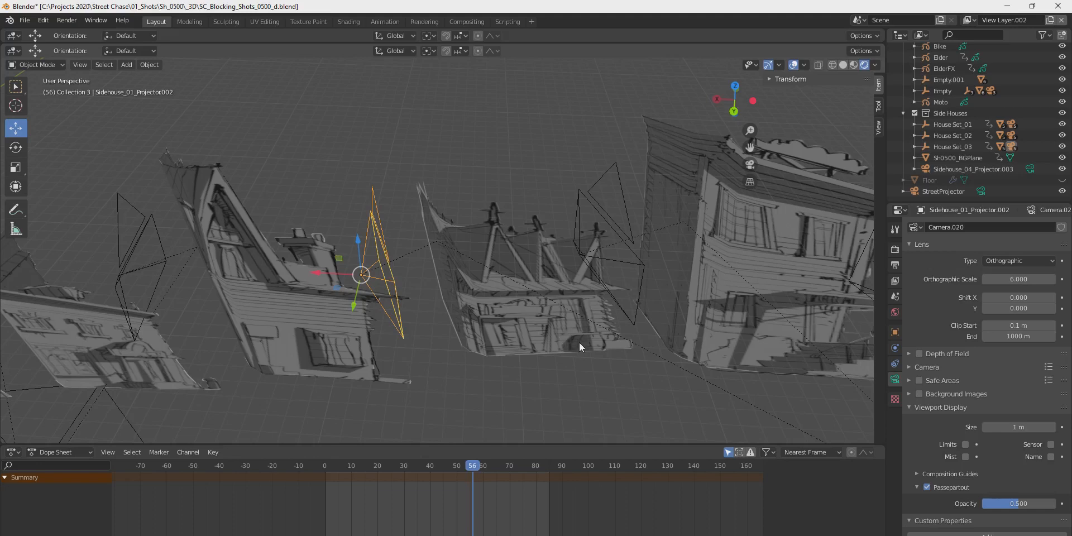
{"action": "left_click", "coordinate": [580, 347]}
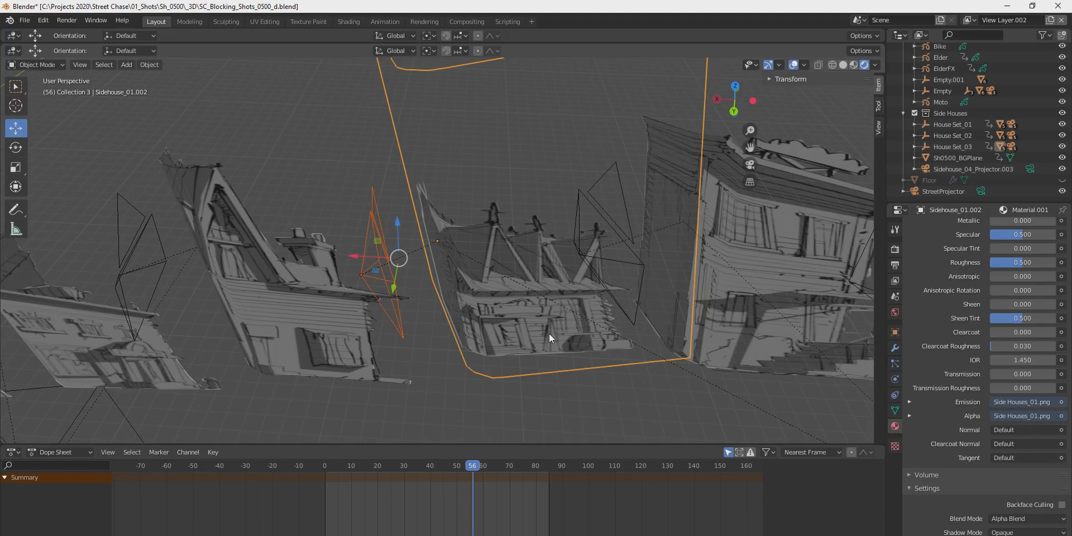
{"action": "key", "text": "ctrl+p"}
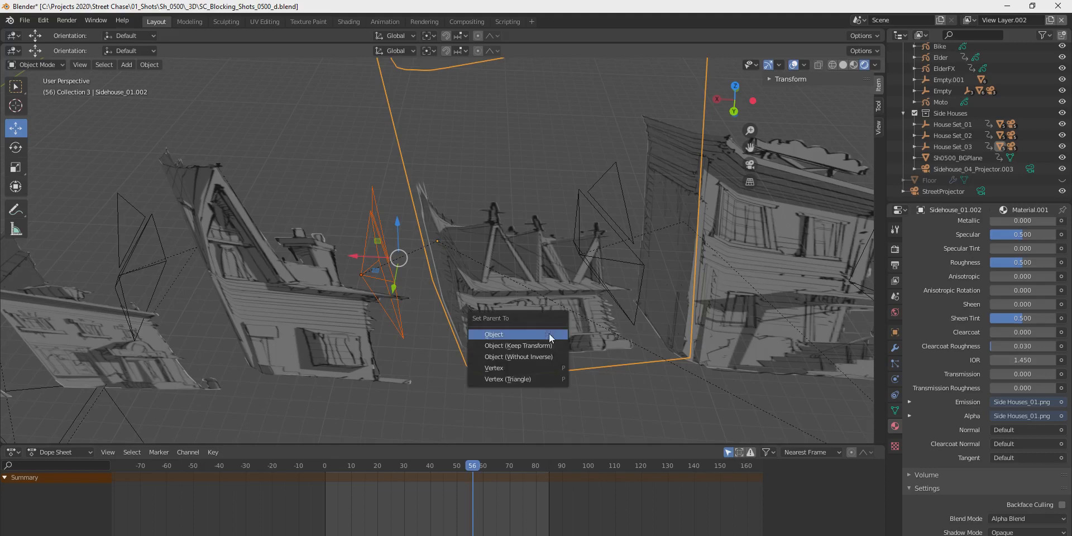
{"action": "left_click", "coordinate": [497, 335]}
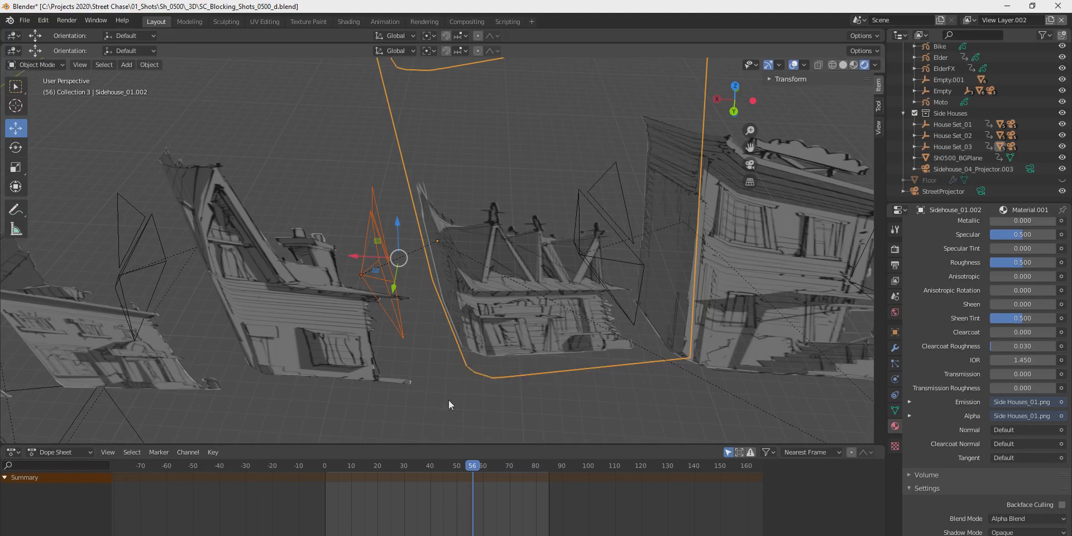
Step: Select the house mesh Sidehouse_01.002 and move it back and forth along the global X axis with its projector camera
{"action": "left_click", "coordinate": [605, 360]}
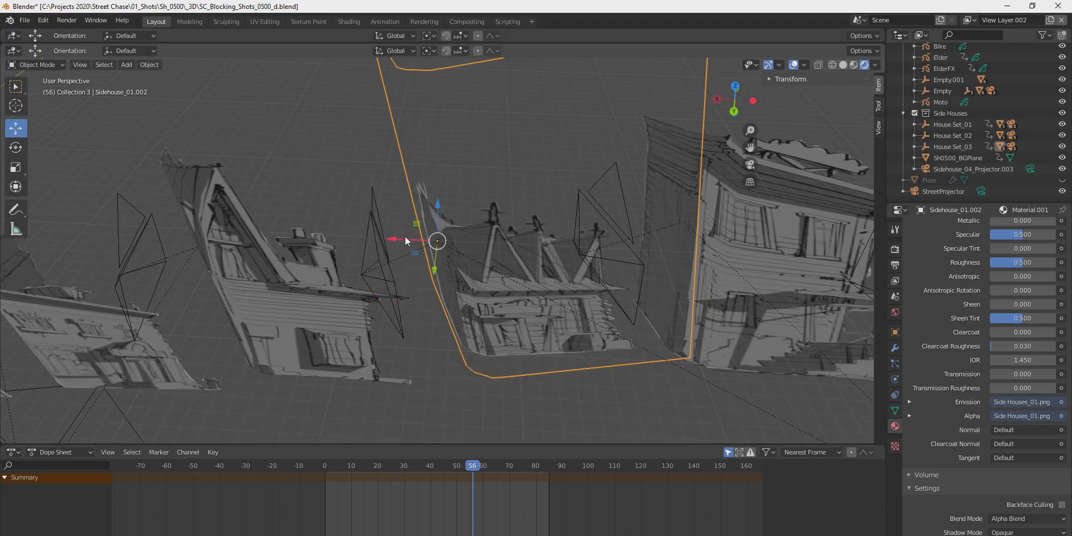
{"action": "key", "text": "g"}
{"action": "key", "text": "x"}
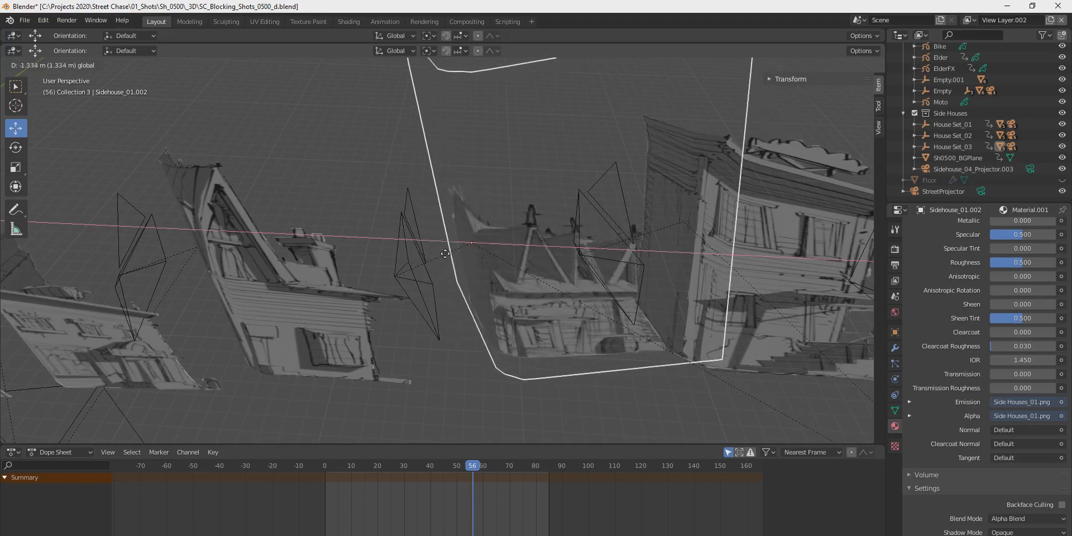
{"action": "left_click", "coordinate": [406, 263]}
{"action": "key", "text": "g"}
{"action": "key", "text": "x"}
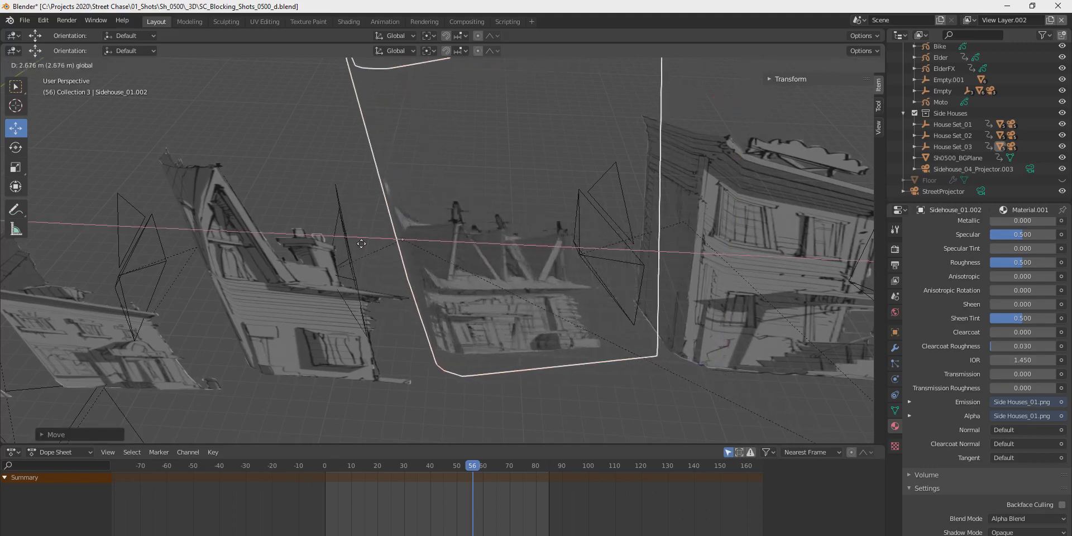
{"action": "left_click", "coordinate": [460, 294]}
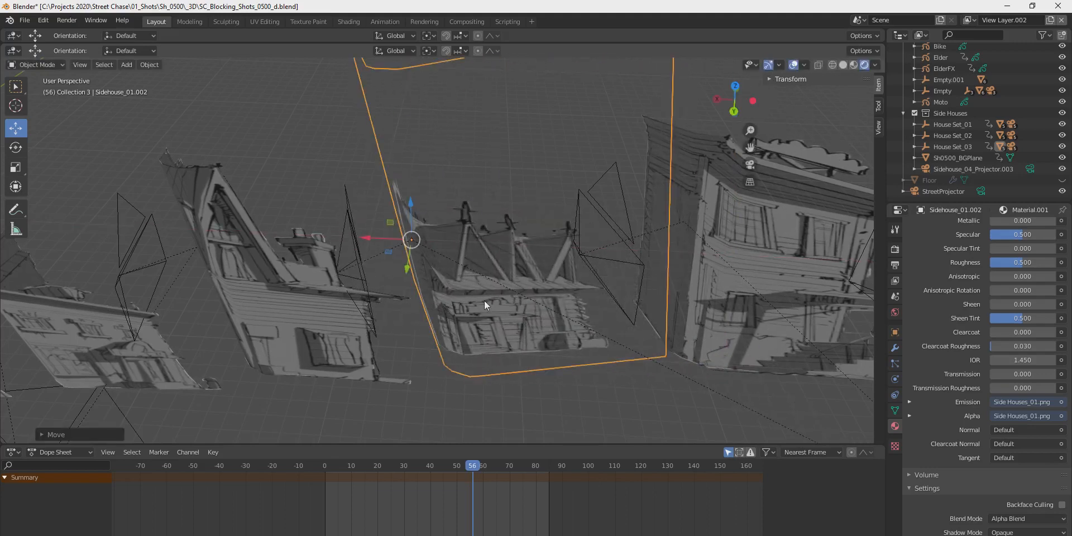
Step: Clear the selection and examine the row of side houses along the street
{"action": "middle_click_drag", "start_coordinate": [531, 328], "coordinate": [544, 353]}
{"action": "left_click", "coordinate": [548, 350]}
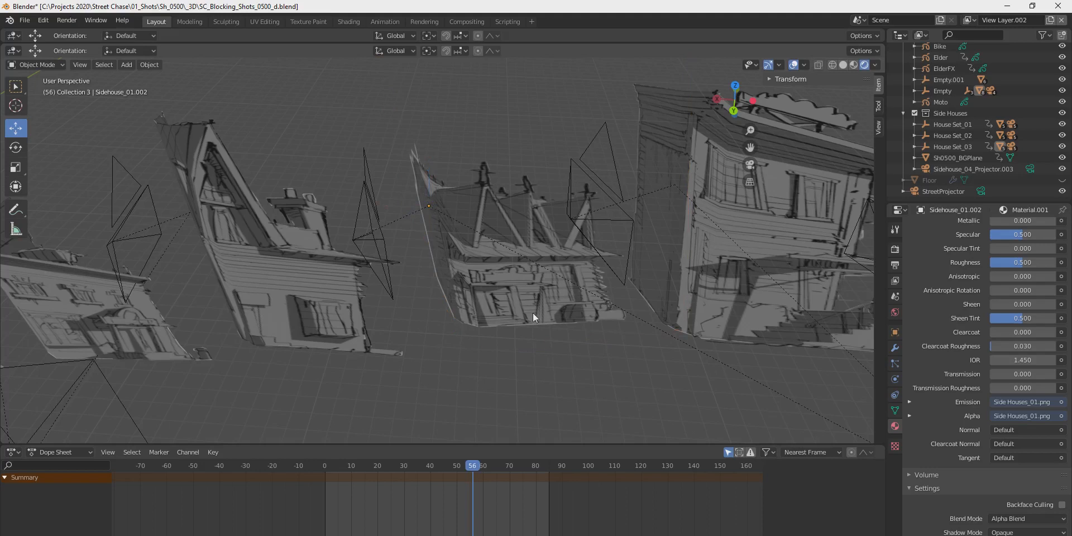
{"action": "scroll", "coordinate": [531, 314], "scroll_direction": "down", "scroll_amount": 4}
{"action": "middle_click_drag", "start_coordinate": [522, 324], "coordinate": [474, 298]}
{"action": "scroll", "coordinate": [522, 341], "scroll_direction": "up", "scroll_amount": 5}
{"action": "scroll", "coordinate": [533, 318], "scroll_direction": "down", "scroll_amount": 5}
{"action": "middle_click_drag", "start_coordinate": [756, 279], "coordinate": [606, 332]}
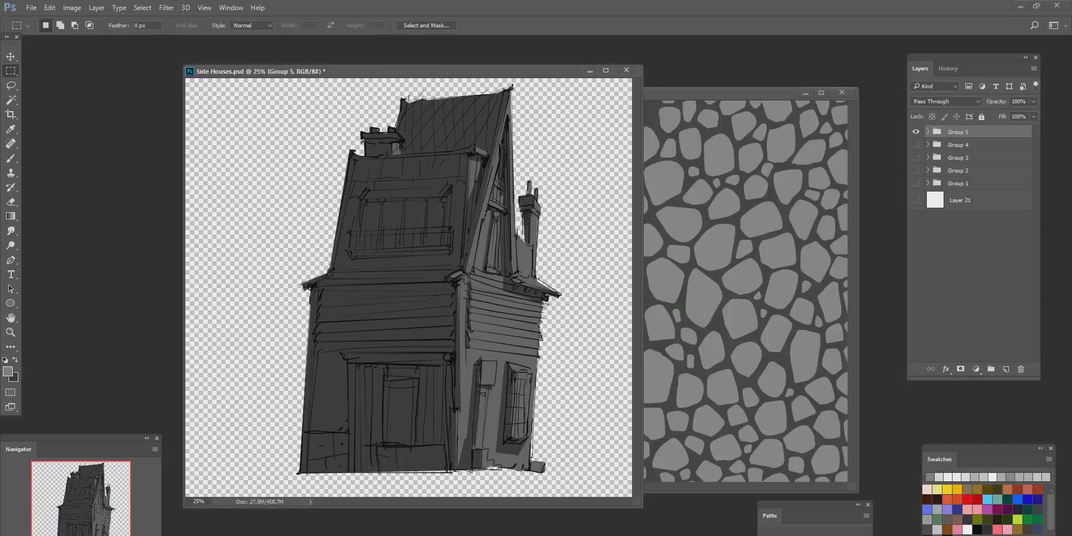
Step: In Side Houses.psd in Photoshop, hide Group 5 and show the house drawings in Group 1, Group 2 and Group 3
{"action": "left_click", "coordinate": [917, 133]}
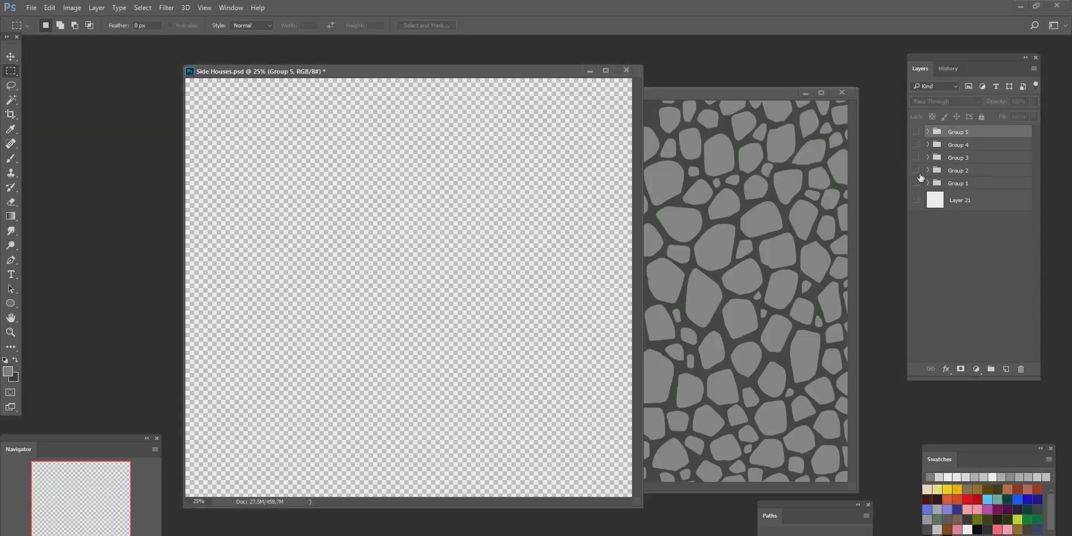
{"action": "left_click", "coordinate": [916, 183]}
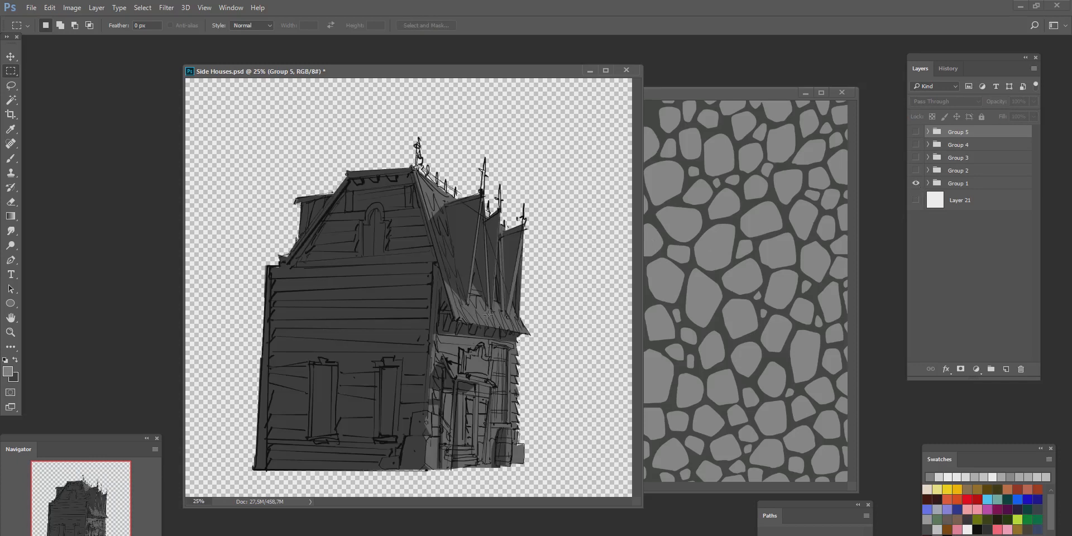
{"action": "left_click", "coordinate": [917, 171]}
{"action": "left_click", "coordinate": [916, 158]}
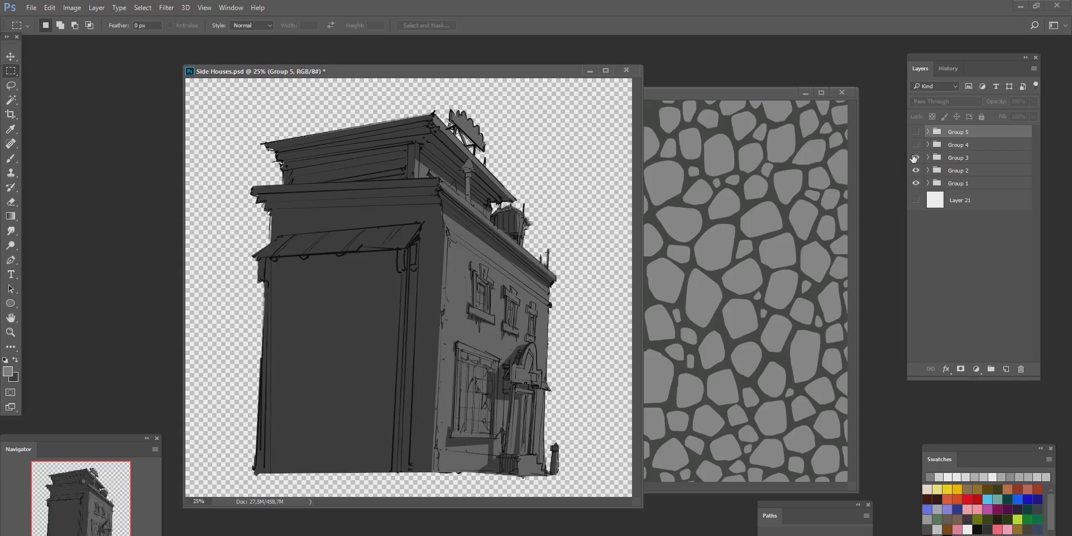
Step: Isolate the Group 4 house drawing, briefly showing Group 5, and shift the document window slightly
{"action": "left_click", "coordinate": [916, 144], "text": "alt"}
{"action": "left_click", "coordinate": [916, 145]}
{"action": "left_click", "coordinate": [916, 145]}
{"action": "left_click", "coordinate": [916, 132]}
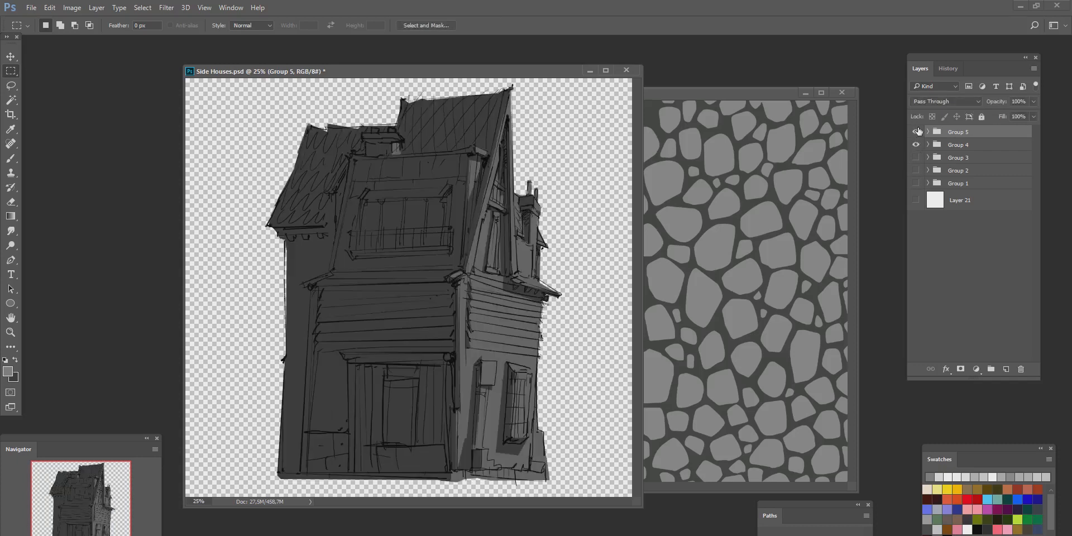
{"action": "left_click", "coordinate": [916, 132]}
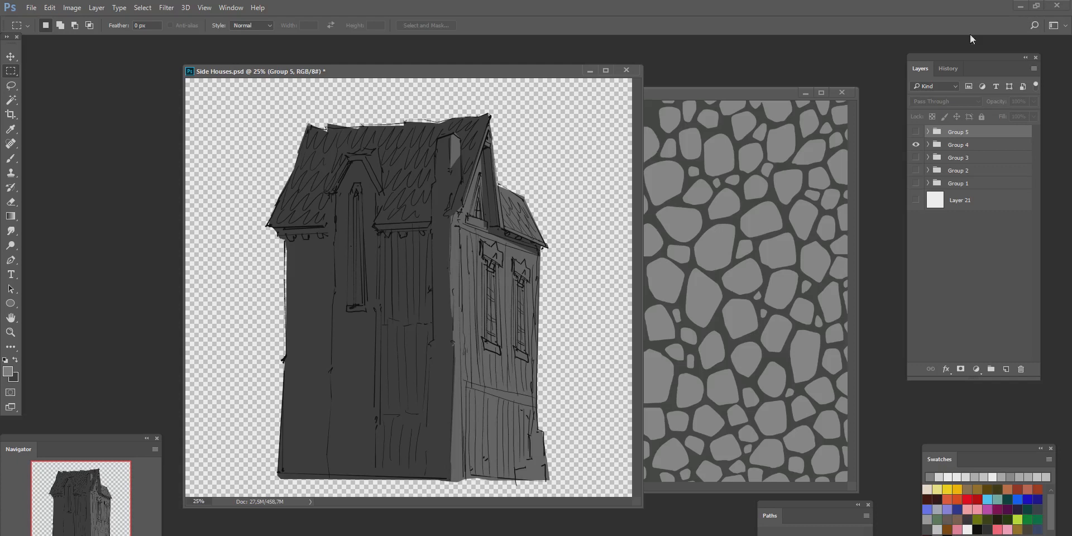
{"action": "left_click_drag", "start_coordinate": [554, 71], "coordinate": [595, 77]}
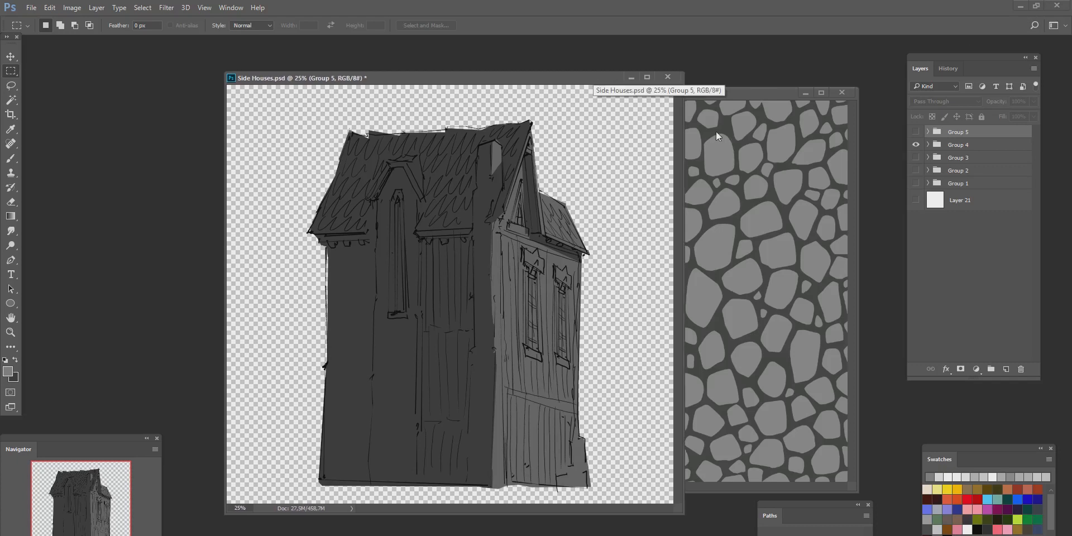
Step: Switch back to Blender, select the House Set_01 empty and examine it with its surrounding houses
{"action": "left_click", "coordinate": [1023, 8]}
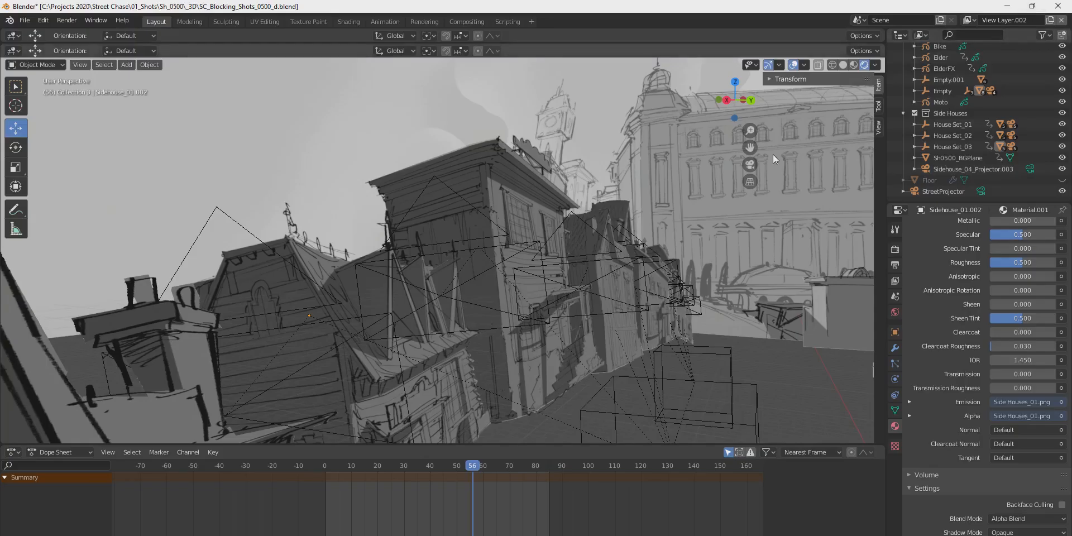
{"action": "middle_click_drag", "start_coordinate": [722, 233], "coordinate": [529, 223]}
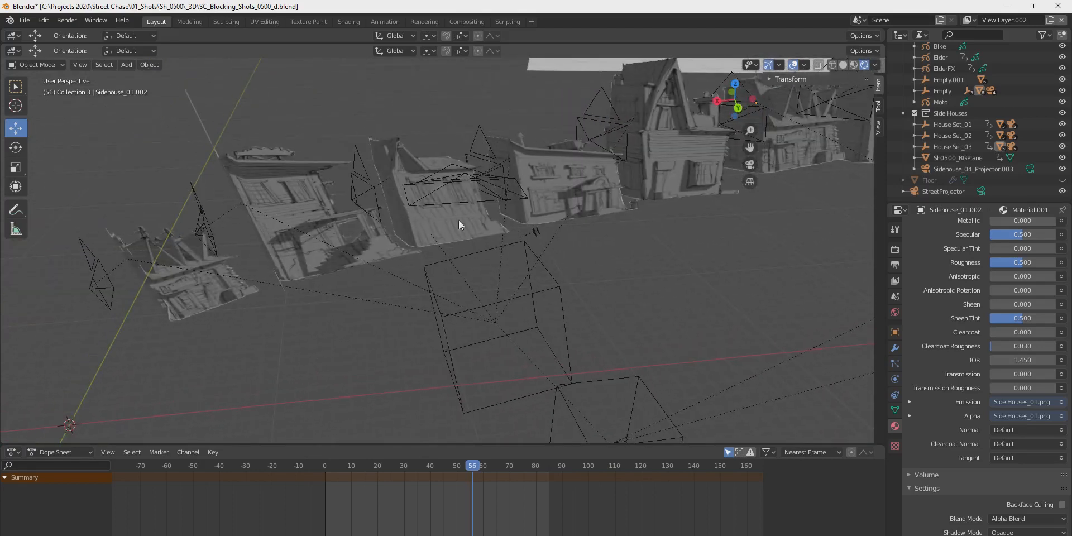
{"action": "left_click", "coordinate": [559, 285]}
{"action": "scroll", "coordinate": [592, 292], "scroll_direction": "down", "scroll_amount": 6}
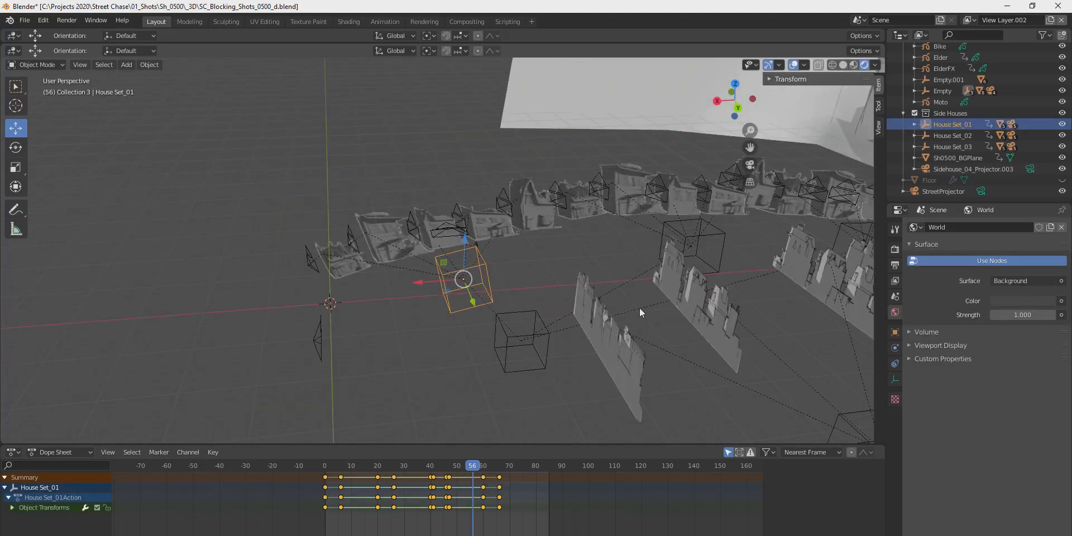
{"action": "middle_click_drag", "start_coordinate": [640, 311], "coordinate": [547, 327]}
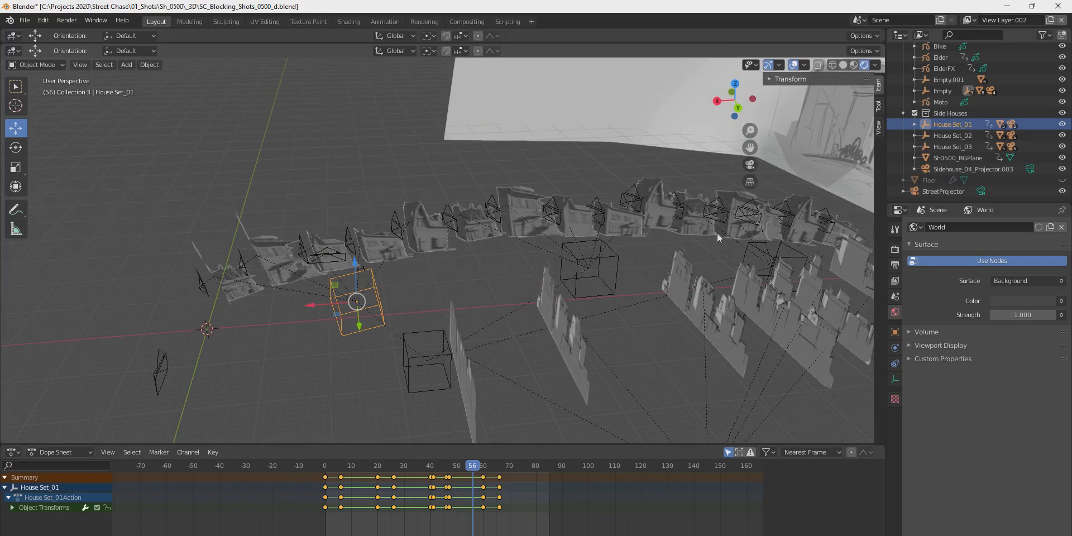
{"action": "middle_click_drag", "start_coordinate": [365, 274], "coordinate": [501, 273]}
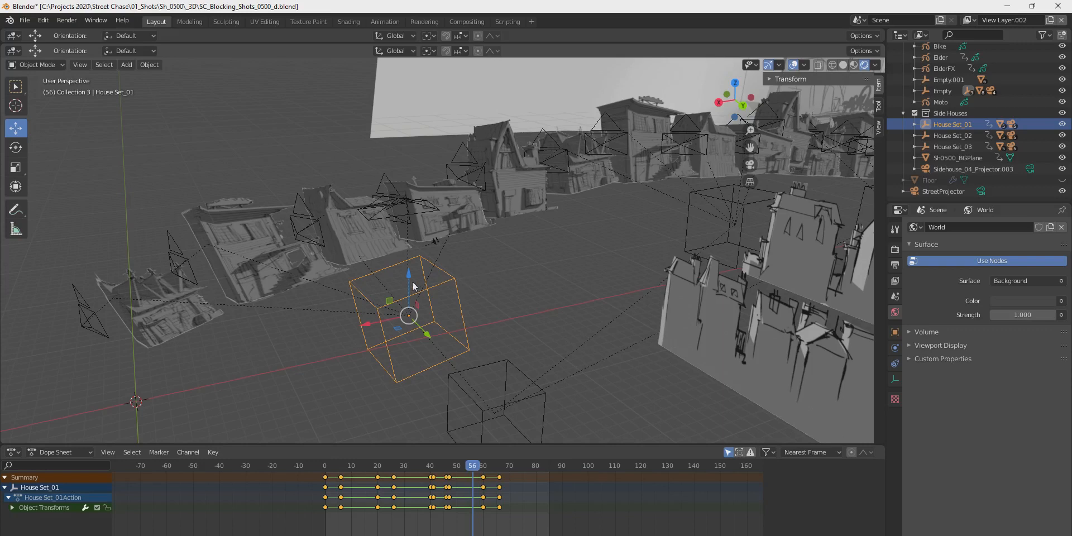
{"action": "middle_click_drag", "start_coordinate": [412, 281], "coordinate": [429, 288], "text": "shift"}
{"action": "scroll", "coordinate": [429, 290], "scroll_direction": "up", "scroll_amount": 1}
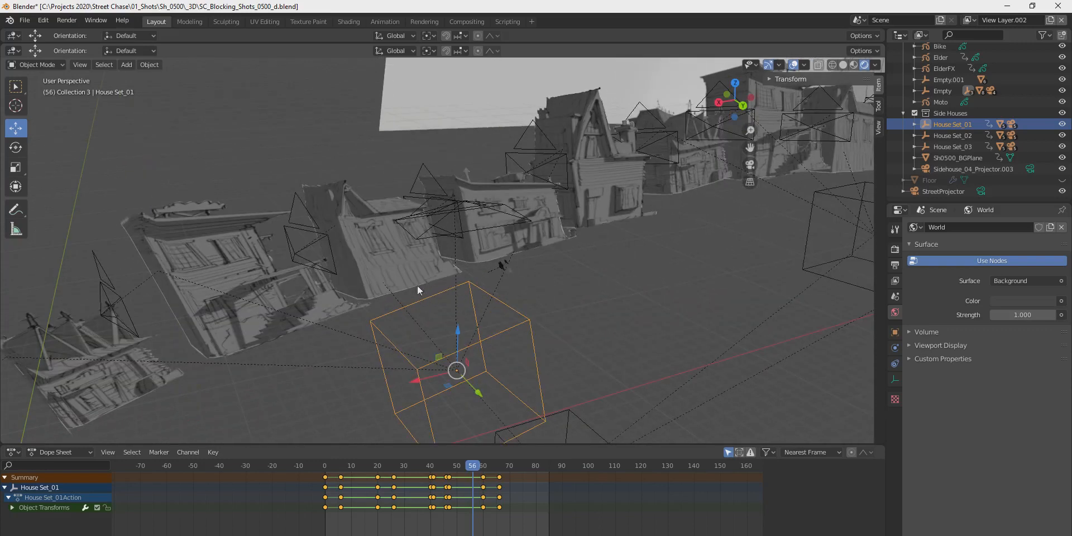
Step: Select Sidehouse_04 and the House Set_01 empty in turn, and look up the Empty object type among the addable objects
{"action": "left_click", "coordinate": [406, 273]}
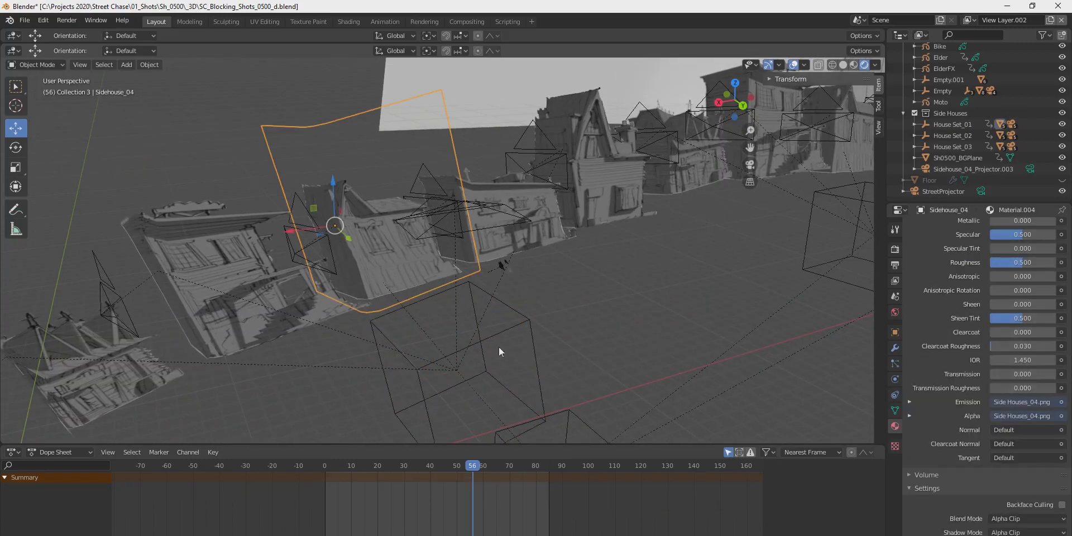
{"action": "left_click", "coordinate": [530, 333]}
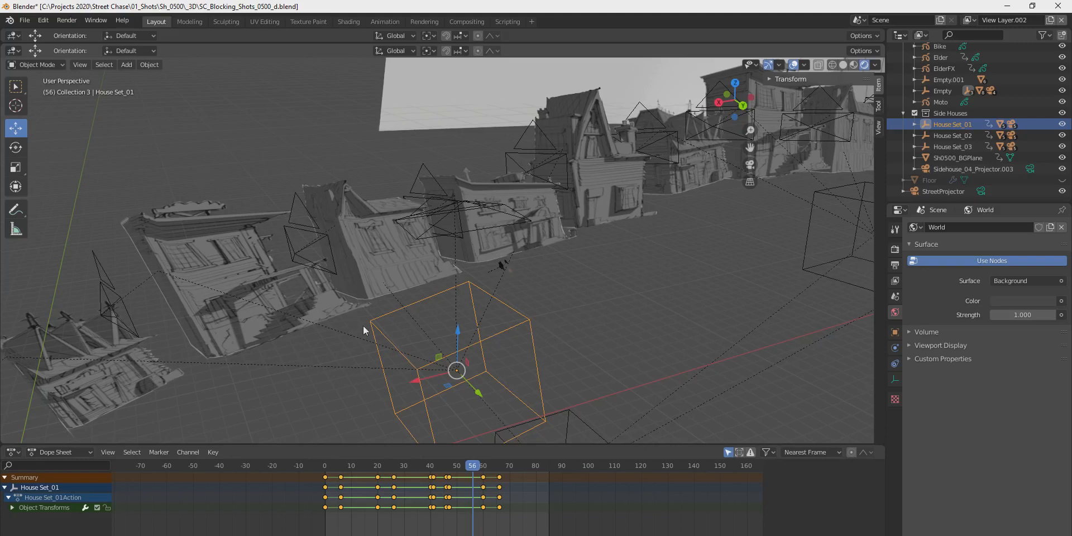
{"action": "left_click", "coordinate": [133, 68]}
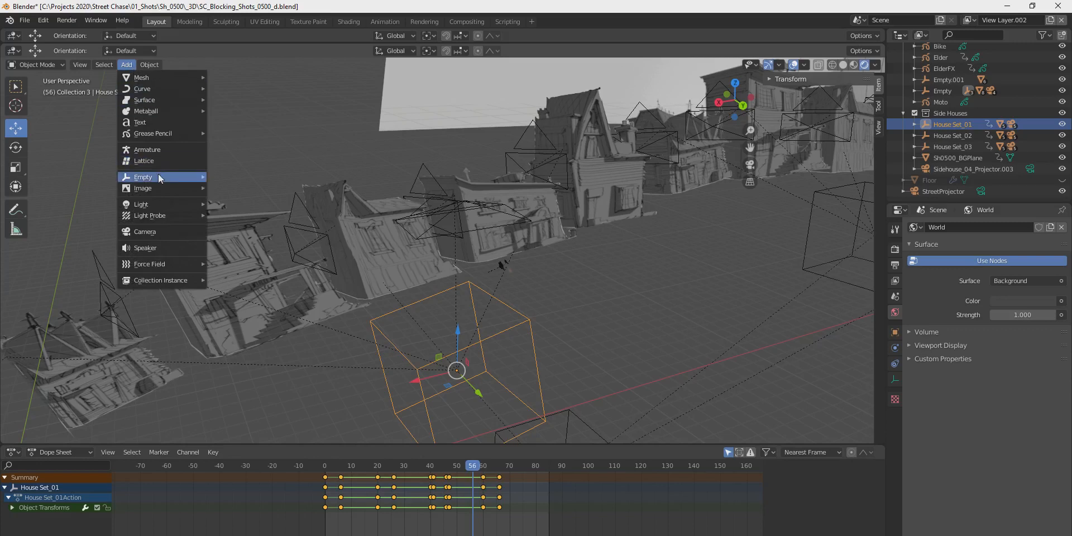
{"action": "mouse_move", "coordinate": [159, 175]}
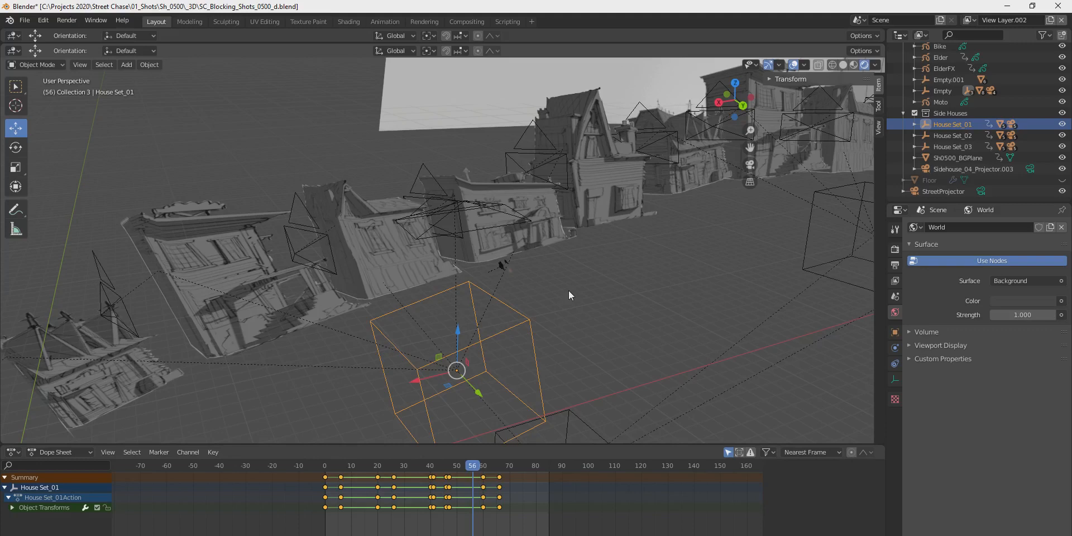
{"action": "left_click", "coordinate": [414, 290]}
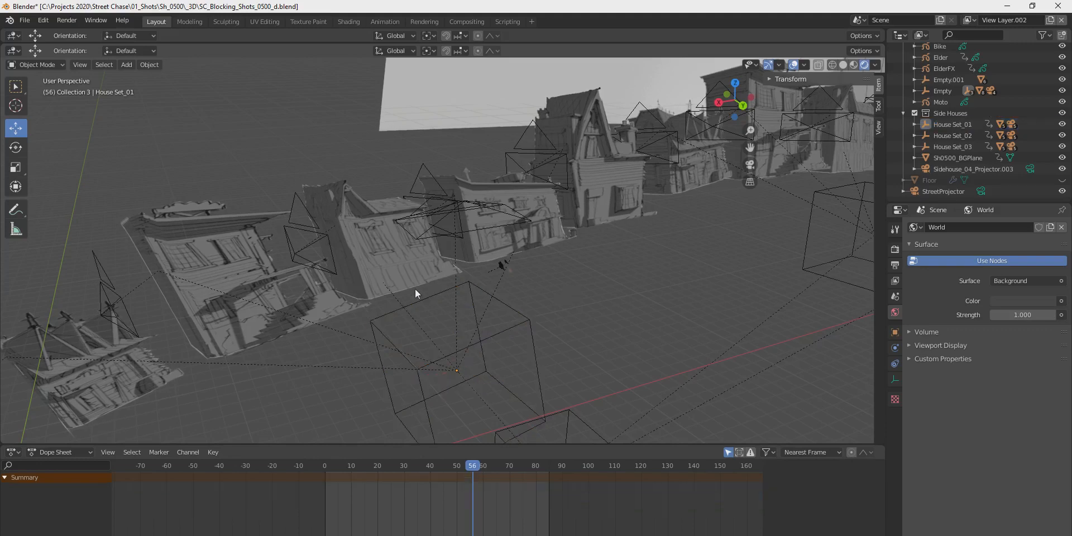
Step: Select Sidehouse_04 with the House Set_01 empty as the active object and view the Set Parent To options without applying one
{"action": "left_click", "coordinate": [408, 270]}
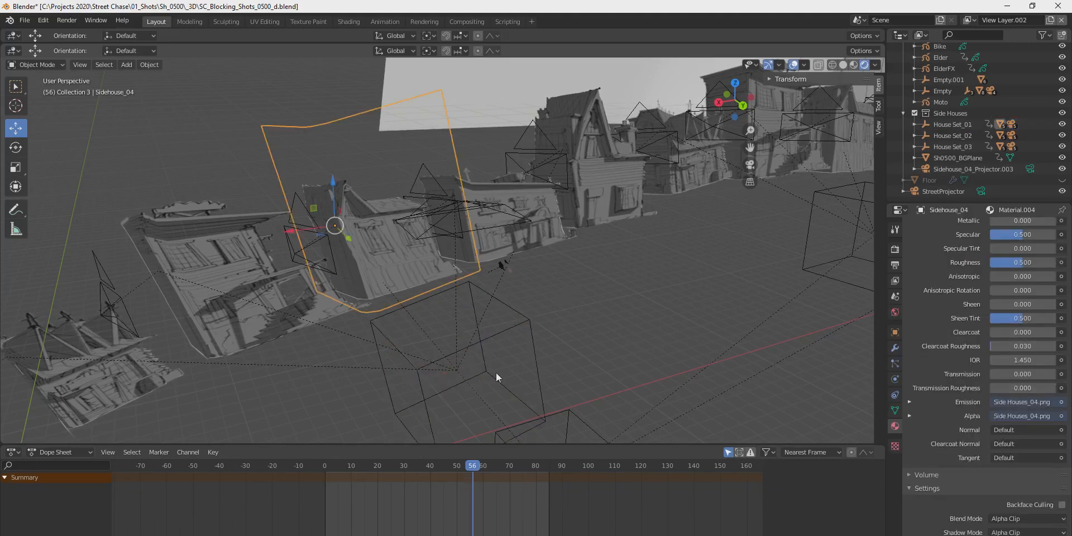
{"action": "left_click", "coordinate": [530, 326], "text": "shift"}
{"action": "key", "text": "ctrl+p"}
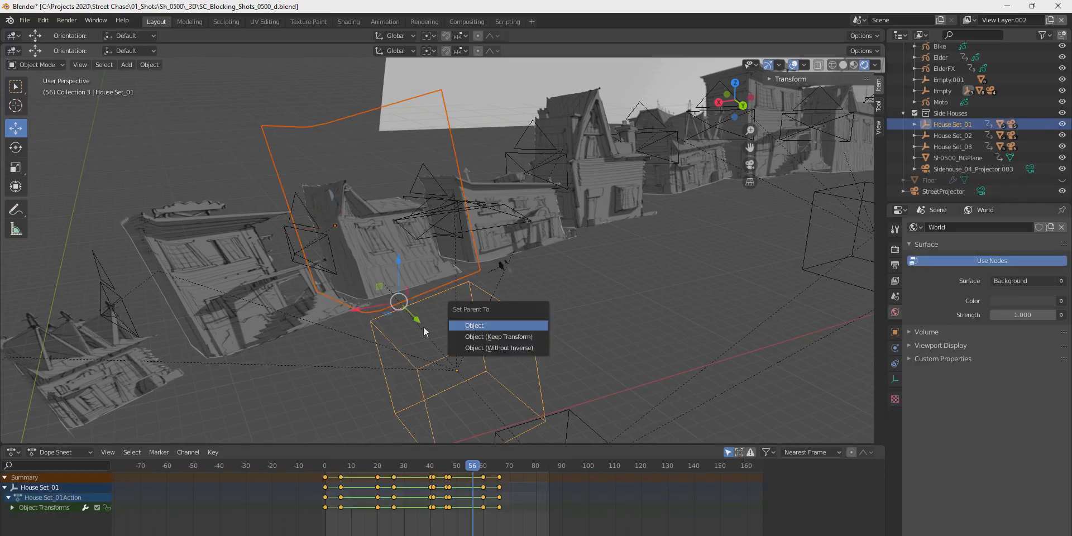
{"action": "key", "text": "alt+a"}
Step: Select the House Set_01 empty and move it slightly together with its parented houses and projector cameras
{"action": "left_click", "coordinate": [530, 323]}
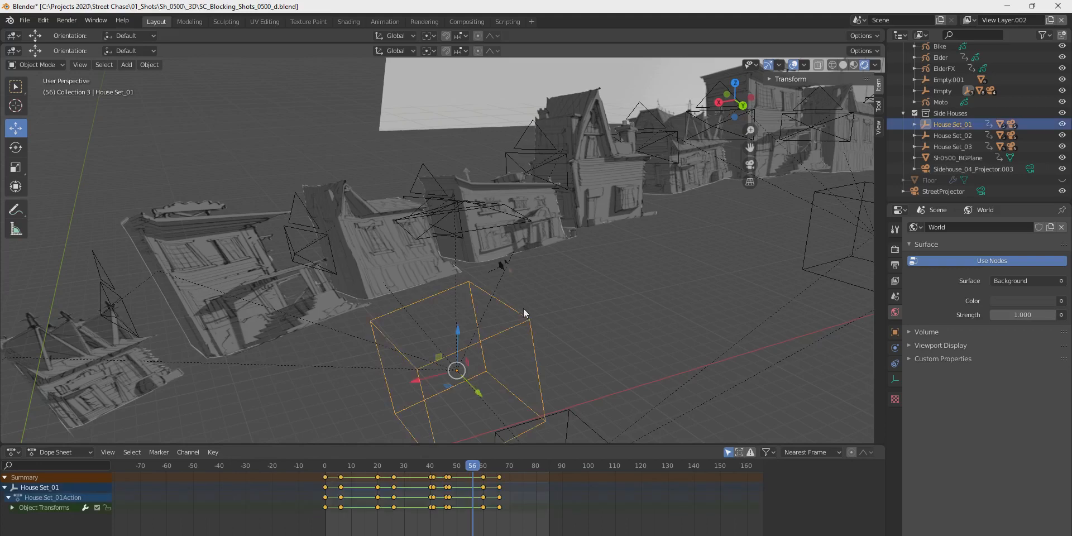
{"action": "key", "text": "KP_Decimal"}
{"action": "mouse_move", "coordinate": [520, 319]}
{"action": "middle_mouse_down"}
{"action": "mouse_move", "coordinate": [551, 287]}
{"action": "mouse_move", "coordinate": [511, 314]}
{"action": "middle_mouse_up"}
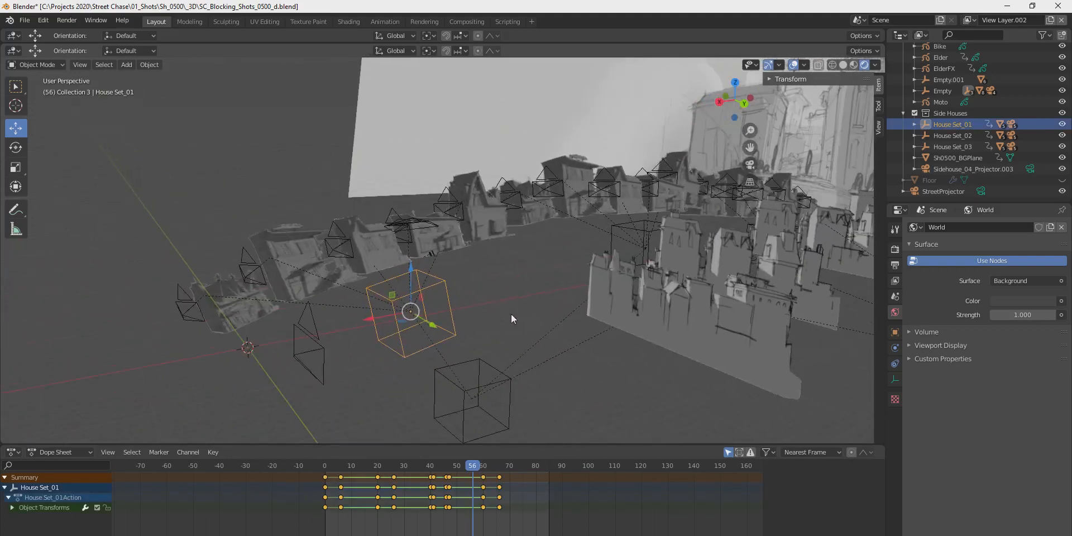
{"action": "middle_click_drag", "start_coordinate": [405, 308], "coordinate": [457, 444]}
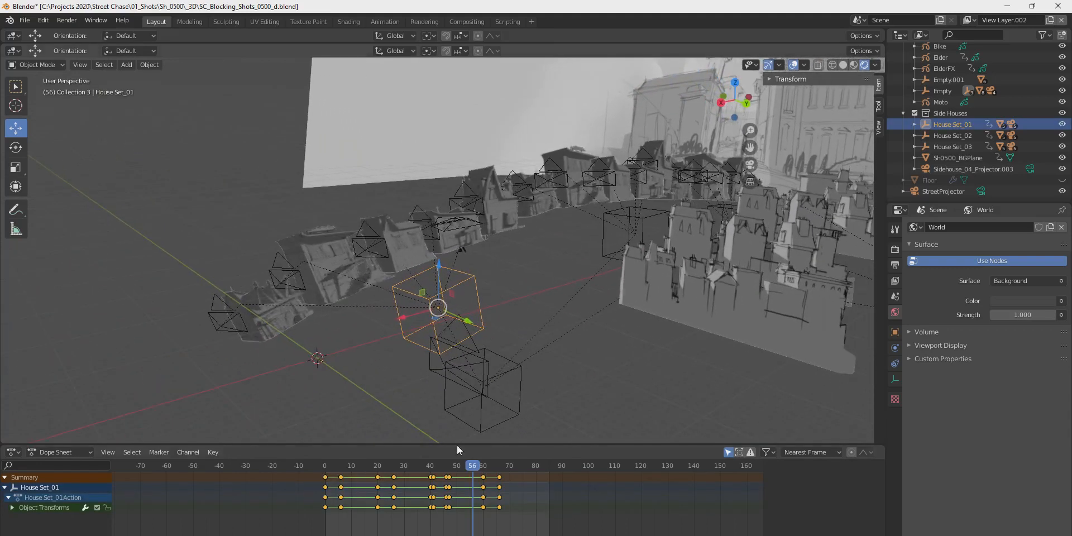
{"action": "left_click", "coordinate": [410, 266]}
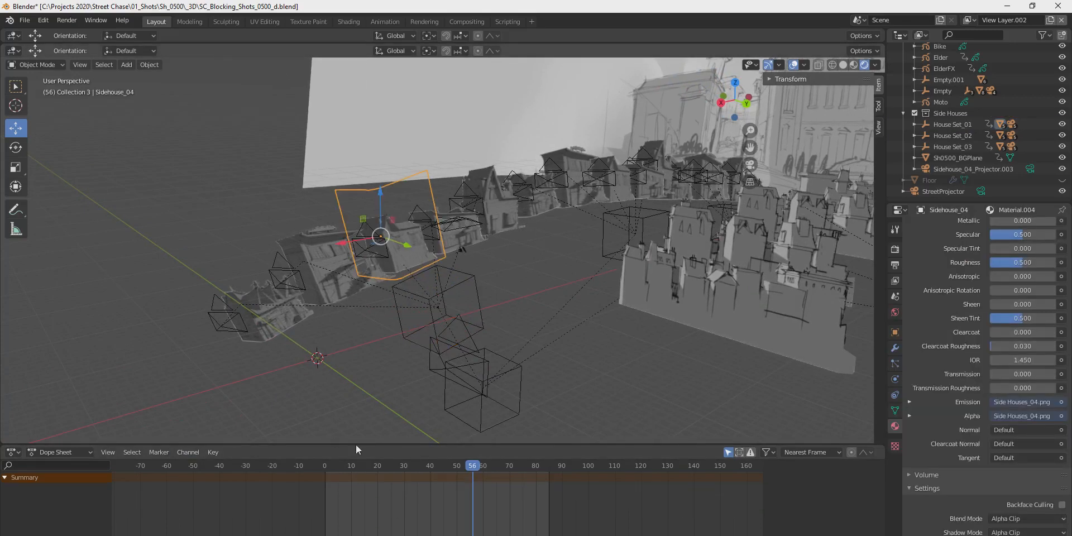
{"action": "left_click", "coordinate": [477, 291]}
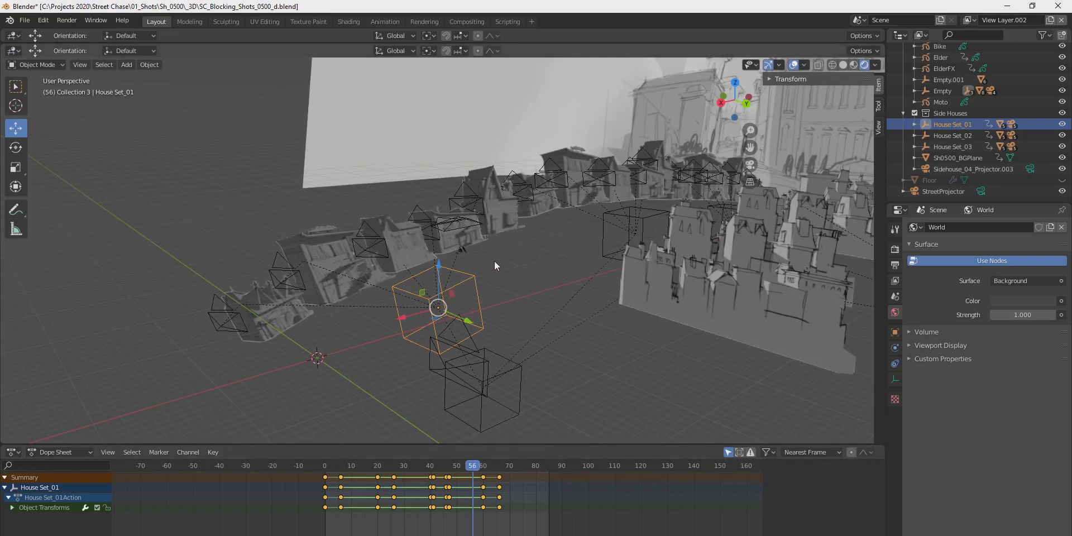
{"action": "middle_click_drag", "start_coordinate": [498, 266], "coordinate": [500, 275], "text": "shift"}
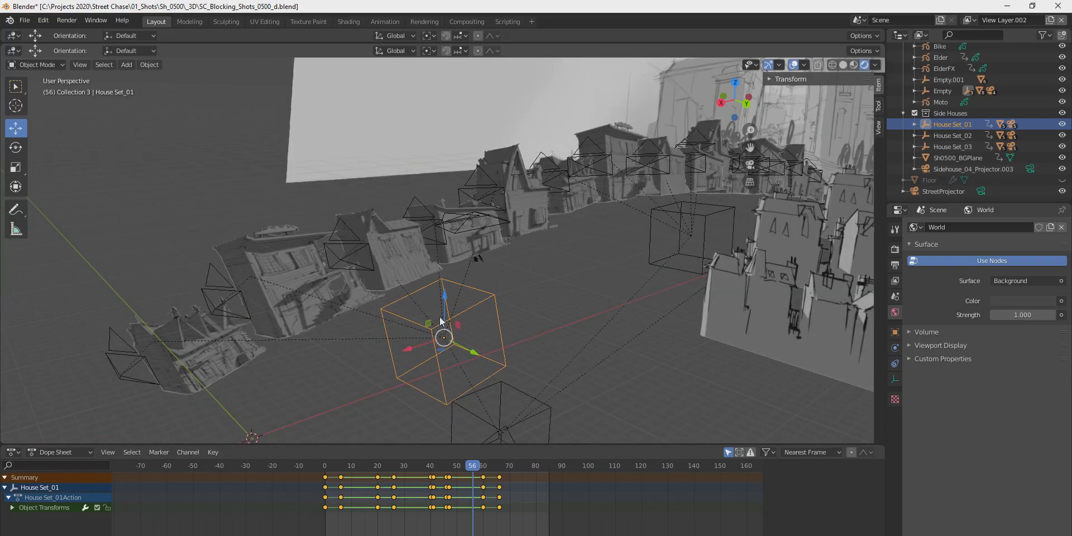
{"action": "left_click_drag", "start_coordinate": [430, 327], "coordinate": [295, 203]}
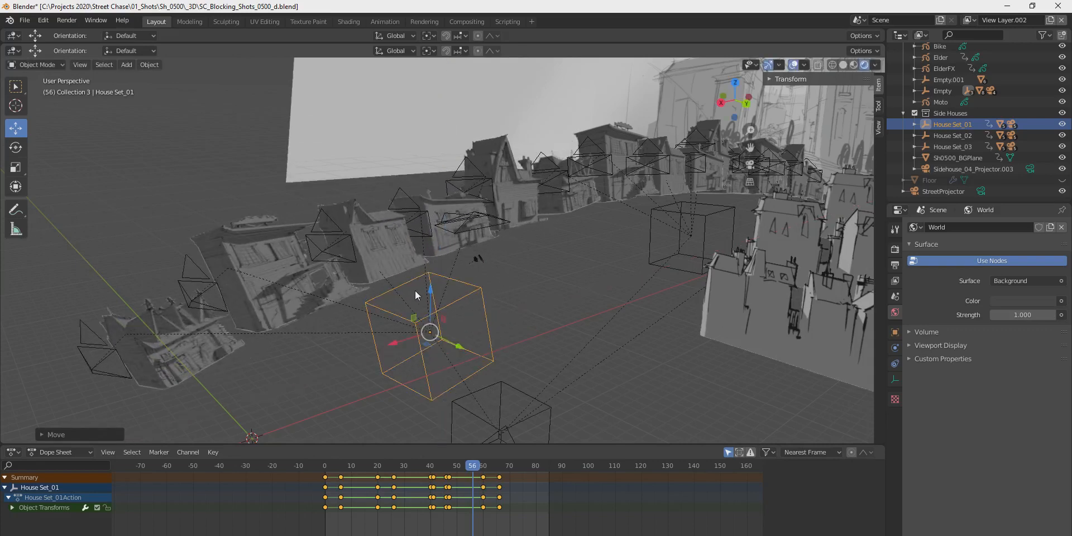
{"action": "middle_click_drag", "start_coordinate": [464, 309], "coordinate": [515, 289]}
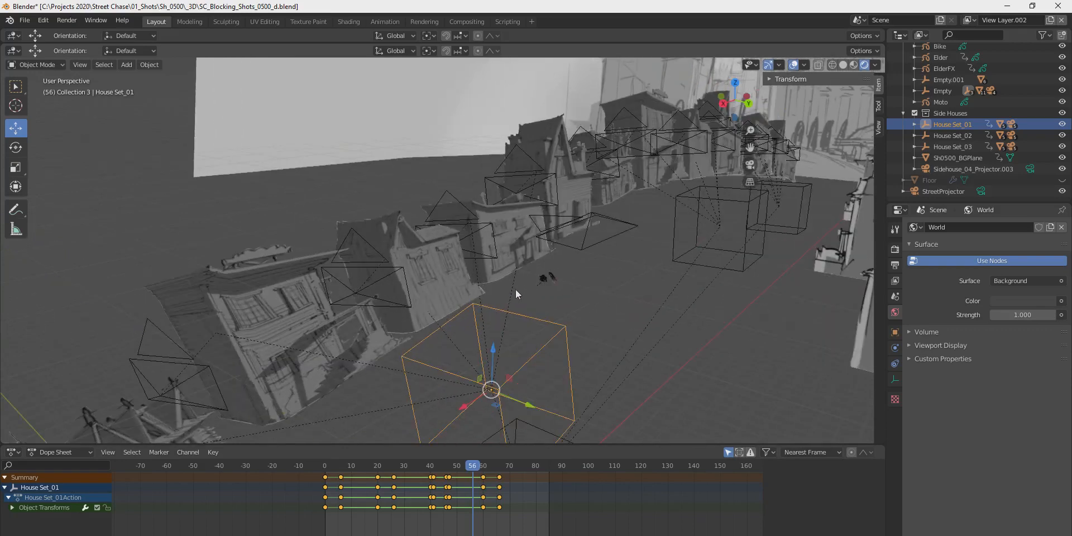
Step: Reselect the House Set_01 empty and enlarge it with its houses using the Scale tool
{"action": "left_click", "coordinate": [463, 298]}
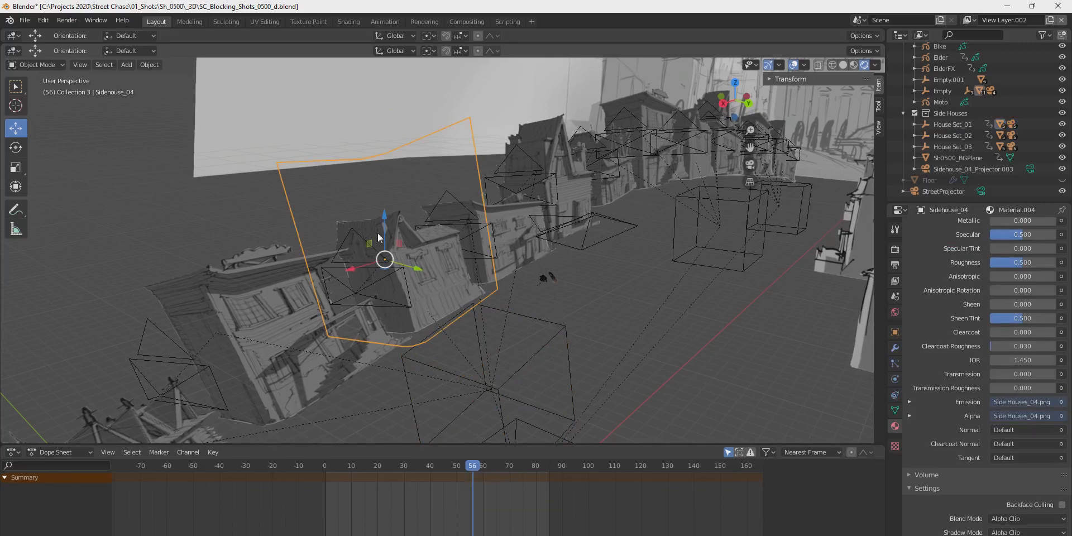
{"action": "left_click", "coordinate": [556, 334]}
{"action": "left_click_drag", "start_coordinate": [491, 368], "coordinate": [546, 345]}
{"action": "key", "text": "shift+space"}
{"action": "key", "text": "s"}
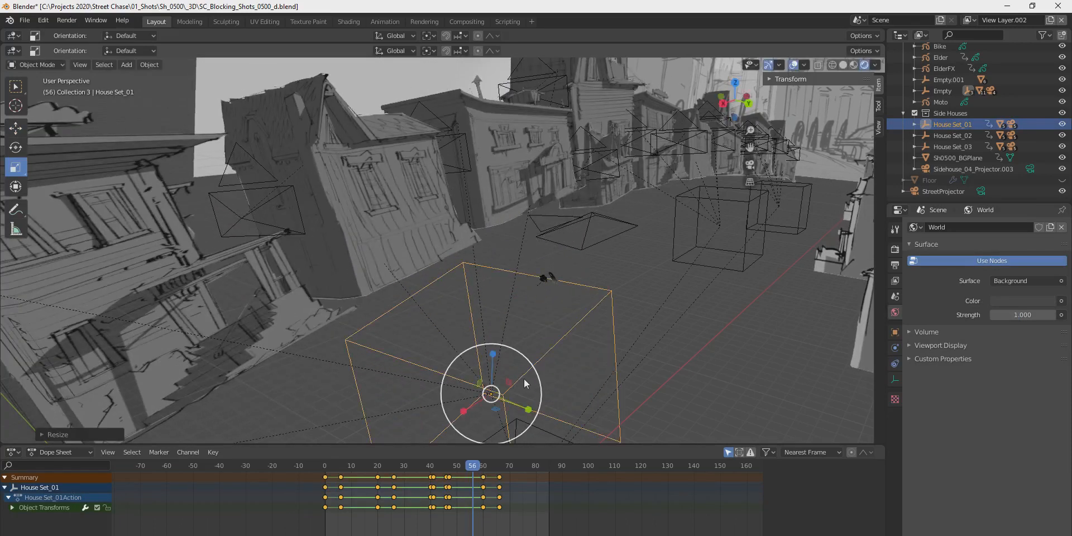
Step: Scrub the timeline to frame 61, show House Set_01's object transform values, and scrub on to frame 63
{"action": "mouse_move", "coordinate": [473, 467]}
{"action": "left_mouse_down"}
{"action": "mouse_move", "coordinate": [436, 472]}
{"action": "mouse_move", "coordinate": [485, 470]}
{"action": "left_mouse_up"}
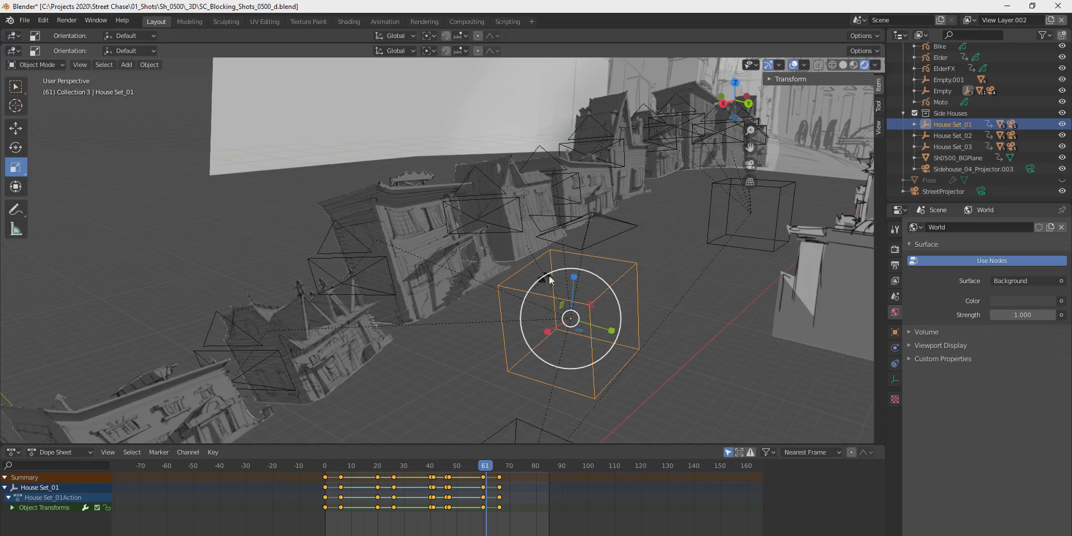
{"action": "middle_click_drag", "start_coordinate": [501, 314], "coordinate": [491, 324]}
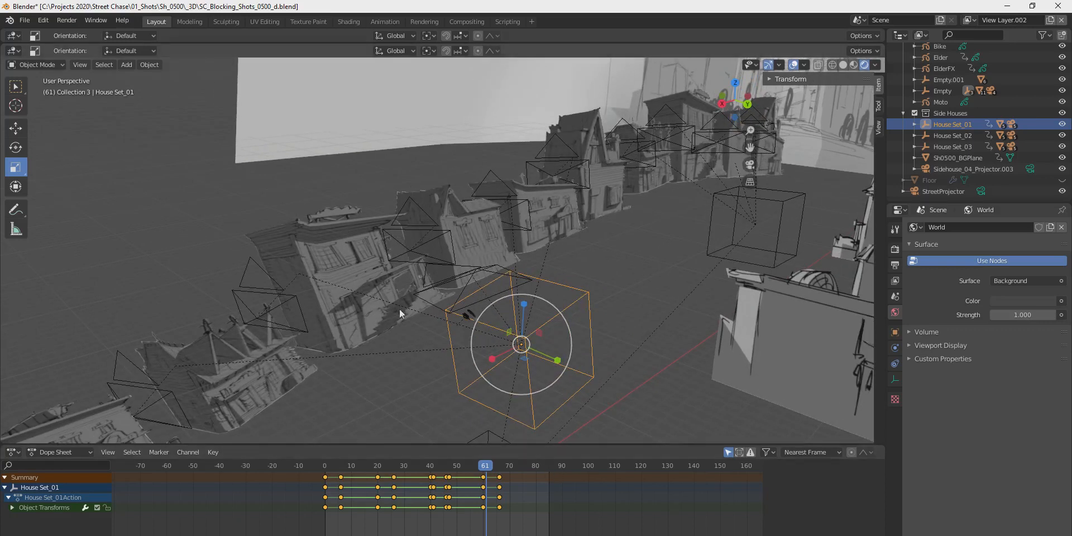
{"action": "left_click", "coordinate": [896, 332]}
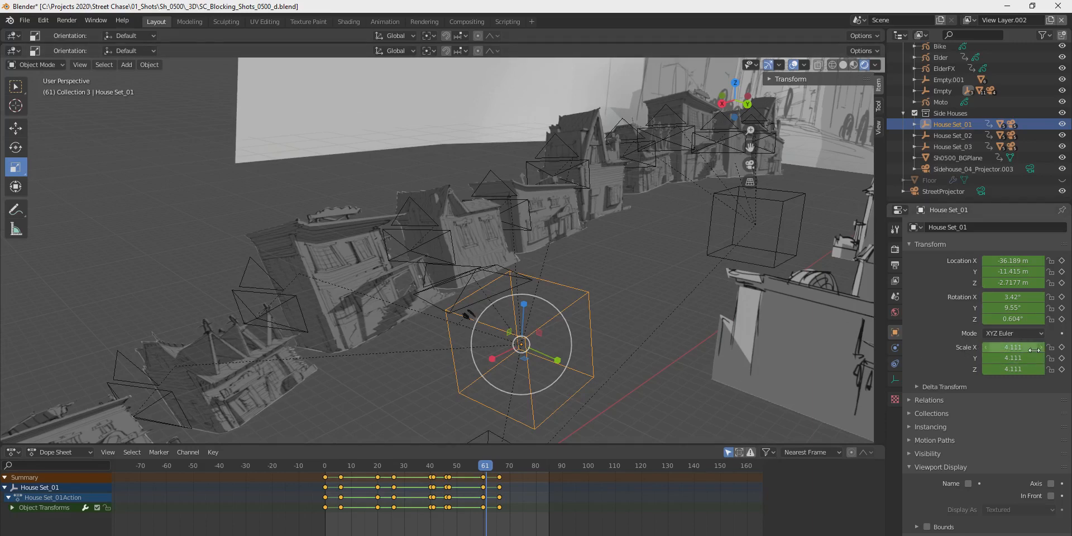
{"action": "left_click_drag", "start_coordinate": [480, 465], "coordinate": [492, 468]}
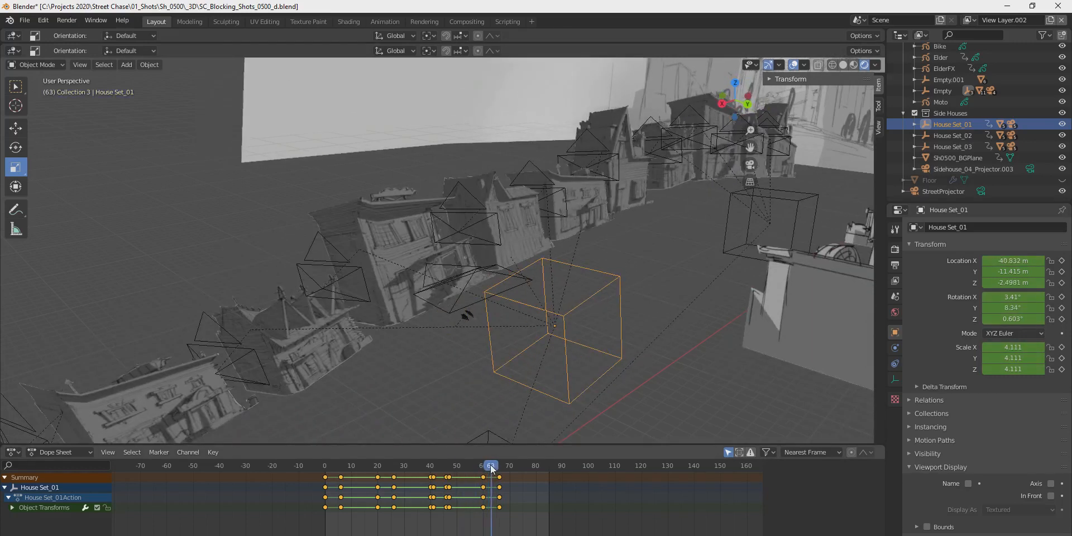
Step: Select Sidehouse_04, try resizing it independently of its set, and undo the resize
{"action": "left_click", "coordinate": [522, 249]}
{"action": "middle_click_drag", "start_coordinate": [534, 261], "coordinate": [518, 297]}
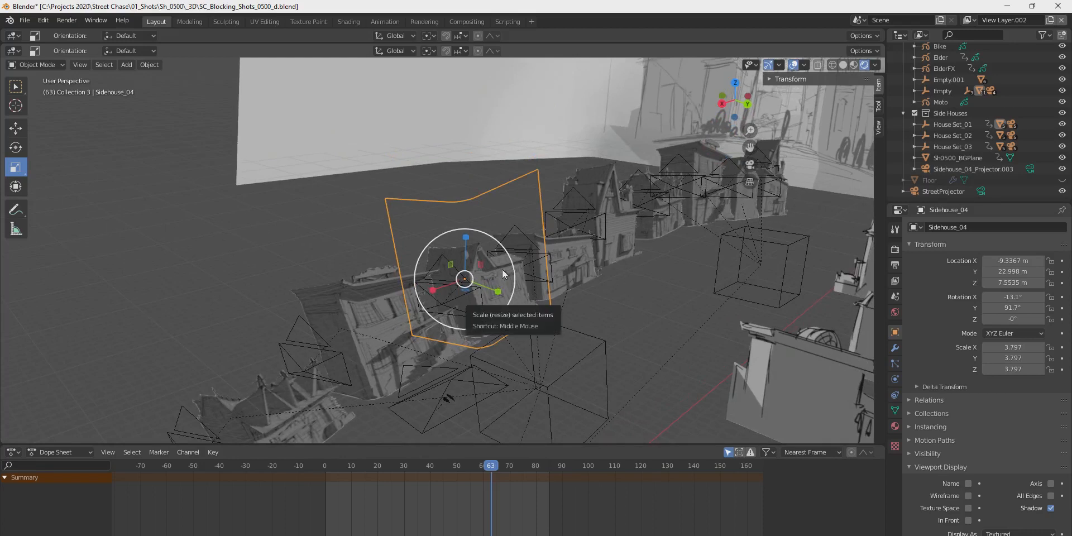
{"action": "key", "text": "s"}
{"action": "left_click", "coordinate": [326, 226]}
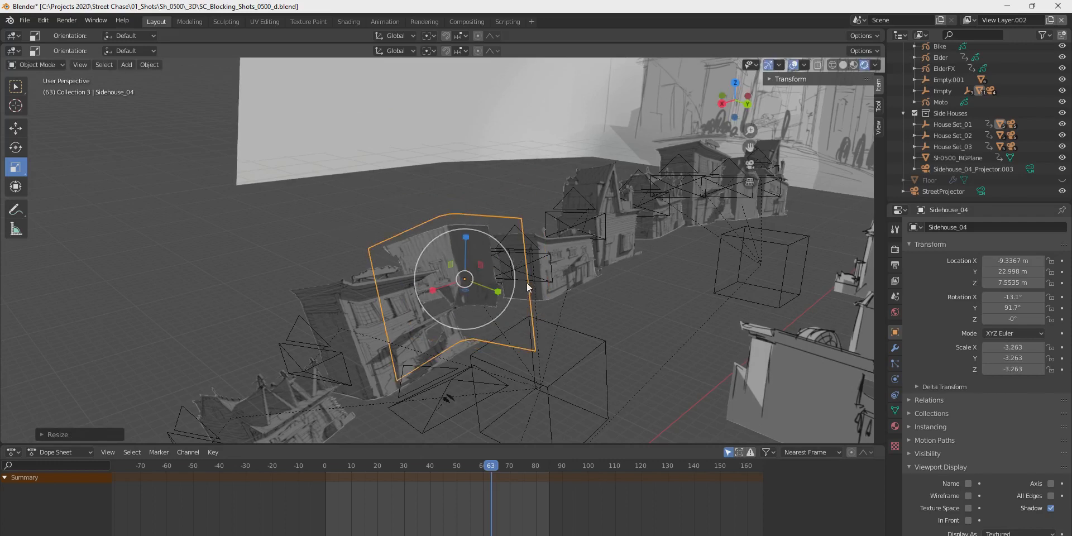
{"action": "key", "text": "ctrl+z"}
Step: Enlarge Sidehouse_04 on its own to a scale of about 5.9 and raise it to about 13.55 m in Z
{"action": "key", "text": "s"}
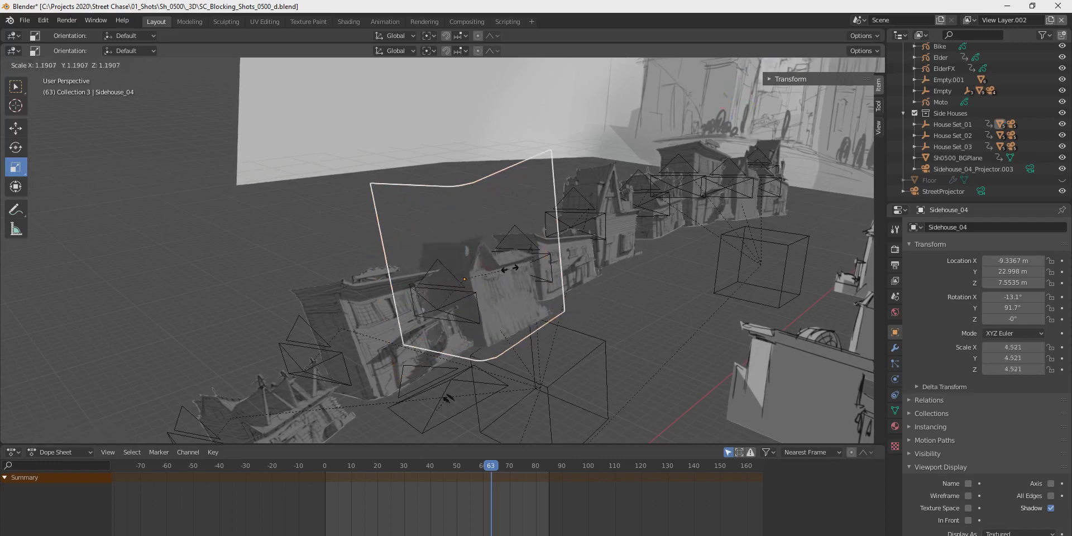
{"action": "left_click", "coordinate": [526, 270]}
{"action": "key", "text": "shift+space"}
{"action": "key", "text": "g"}
{"action": "left_click_drag", "start_coordinate": [466, 265], "coordinate": [469, 150]}
Step: Scrub to frame 60 and advance to frame 63 to check how the modified Sidehouse_04 travels with its set
{"action": "scroll", "coordinate": [524, 250], "scroll_direction": "down", "scroll_amount": 3}
{"action": "middle_click_drag", "start_coordinate": [604, 299], "coordinate": [598, 300]}
{"action": "mouse_move", "coordinate": [479, 464]}
{"action": "left_mouse_down"}
{"action": "mouse_move", "coordinate": [451, 464]}
{"action": "mouse_move", "coordinate": [510, 466]}
{"action": "mouse_move", "coordinate": [459, 470]}
{"action": "mouse_move", "coordinate": [483, 471]}
{"action": "left_mouse_up"}
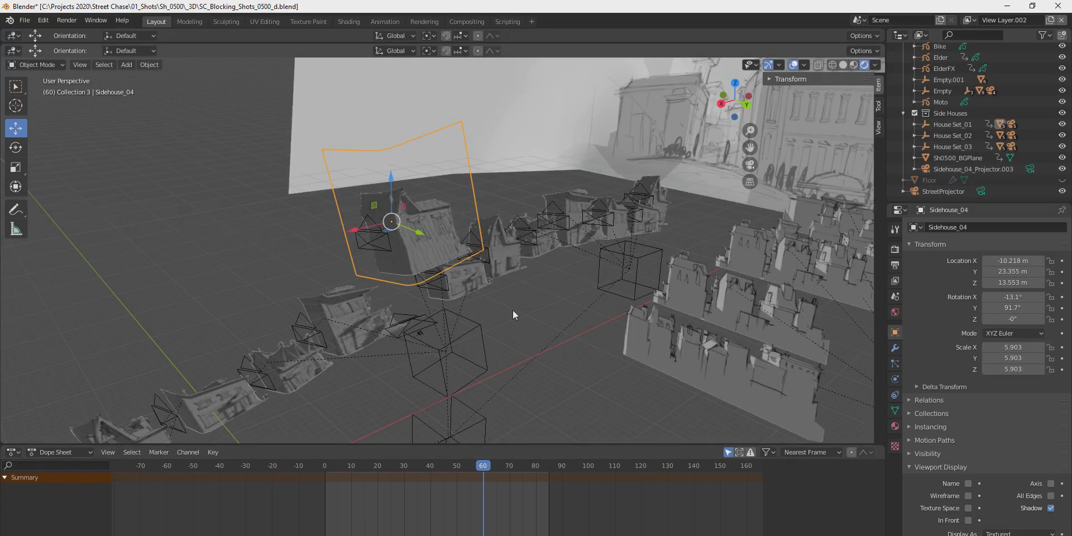
{"action": "key", "text": "Right"}
{"action": "key", "text": "Right"}
{"action": "key", "text": "Right"}
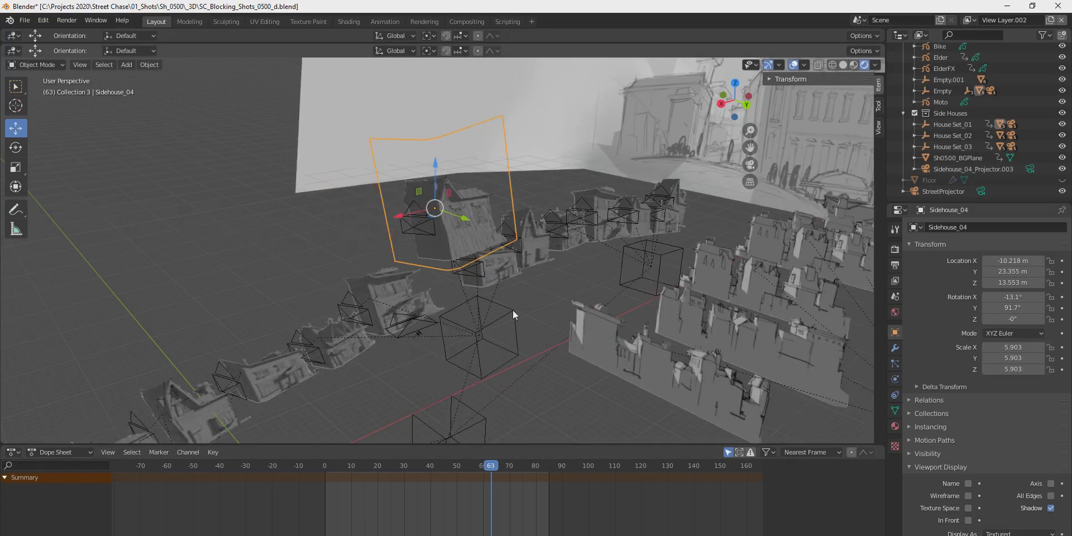
Step: Undo the move and enlargement of Sidehouse_04
{"action": "key", "text": "ctrl+z"}
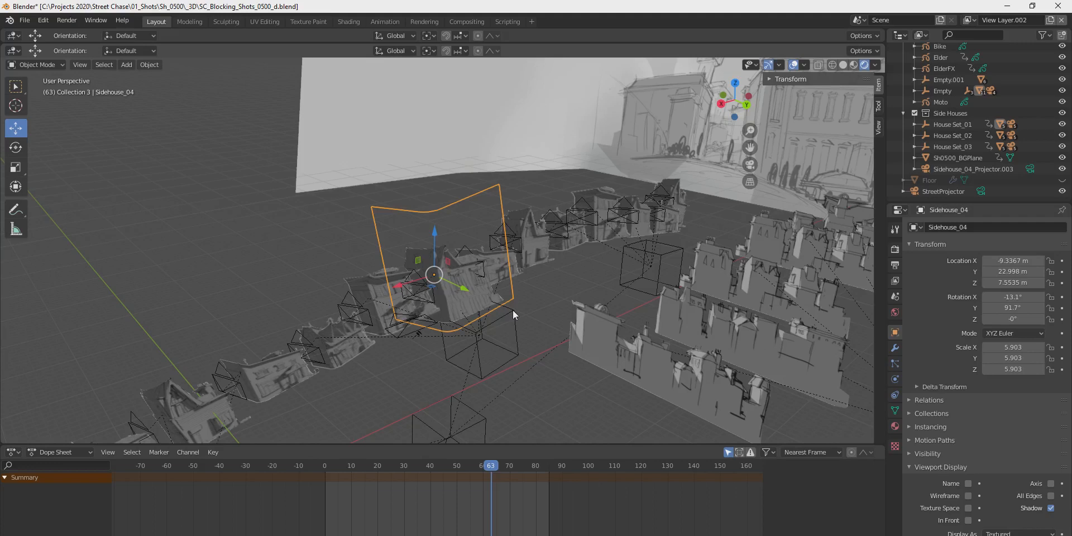
{"action": "key", "text": "ctrl+z"}
{"action": "key", "text": "ctrl+z"}
{"action": "middle_click_drag", "start_coordinate": [533, 337], "coordinate": [212, 296]}
{"action": "middle_click_drag", "start_coordinate": [388, 290], "coordinate": [364, 316]}
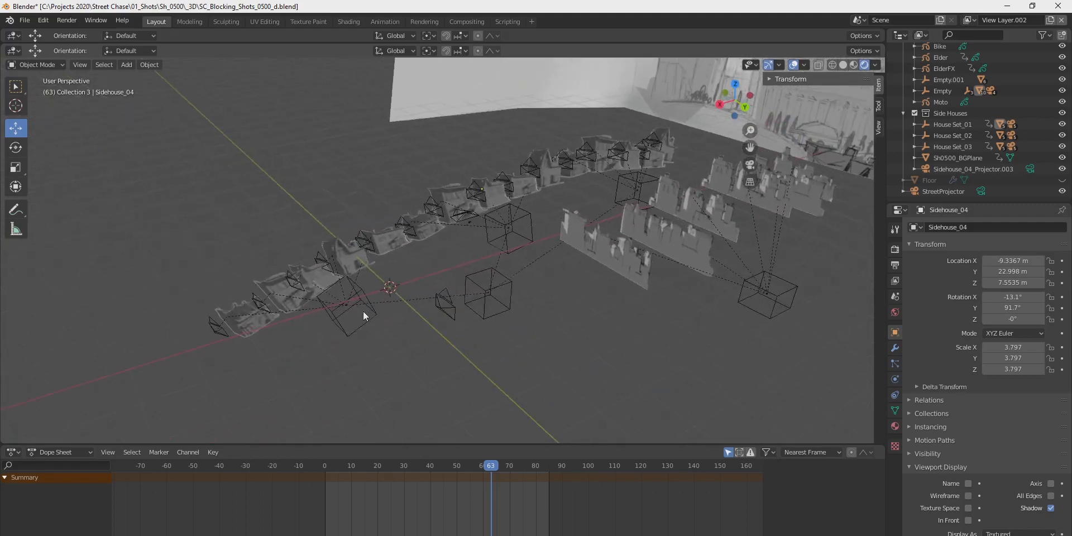
Step: Select the House Set_02 empty and scrub the timeline back to frame 51 to view its motion
{"action": "left_click", "coordinate": [372, 308]}
{"action": "middle_click_drag", "start_coordinate": [458, 325], "coordinate": [523, 333]}
{"action": "left_click_drag", "start_coordinate": [494, 470], "coordinate": [460, 472]}
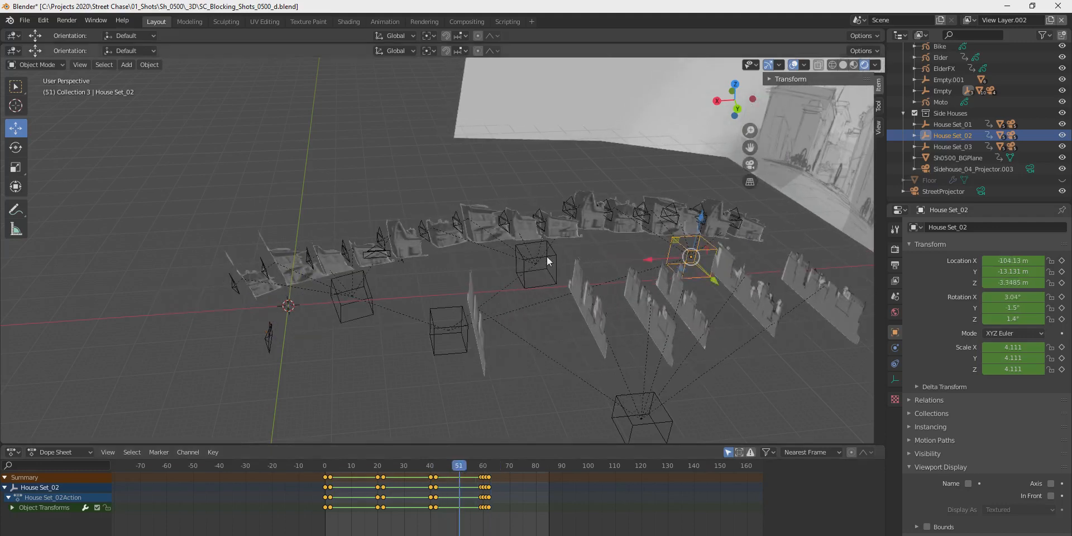
Step: Move the House Set_03 empty within the XZ plane so its houses overlap the House Set_01 houses near the origin
{"action": "left_click", "coordinate": [547, 256]}
{"action": "key", "text": "g"}
{"action": "key", "text": "shift+y"}
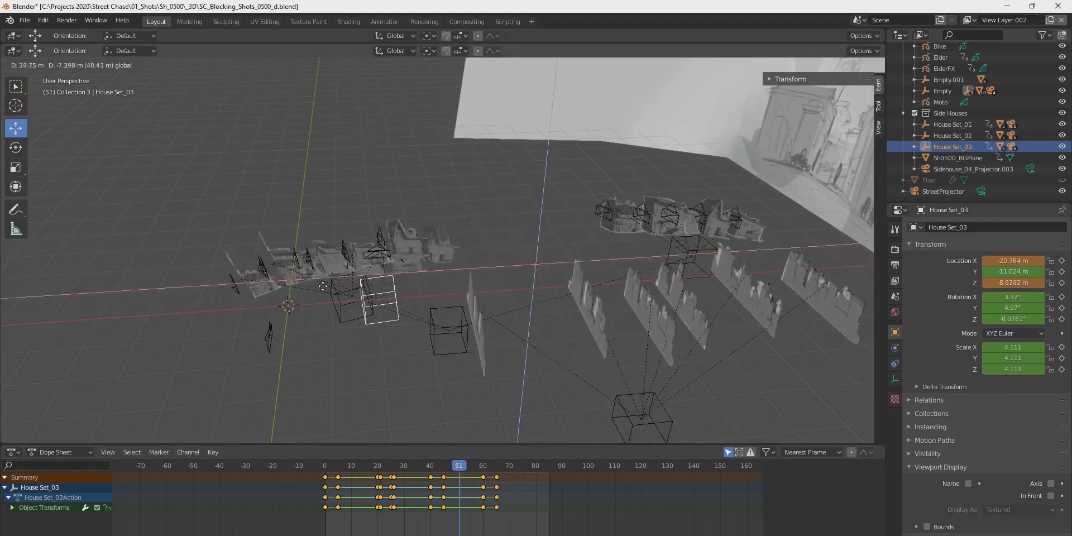
{"action": "left_click", "coordinate": [296, 286]}
Step: Move the House Set_02 empty within the XZ plane to about X -13 m and Z -8.7 m, over the other sets
{"action": "left_click", "coordinate": [673, 237]}
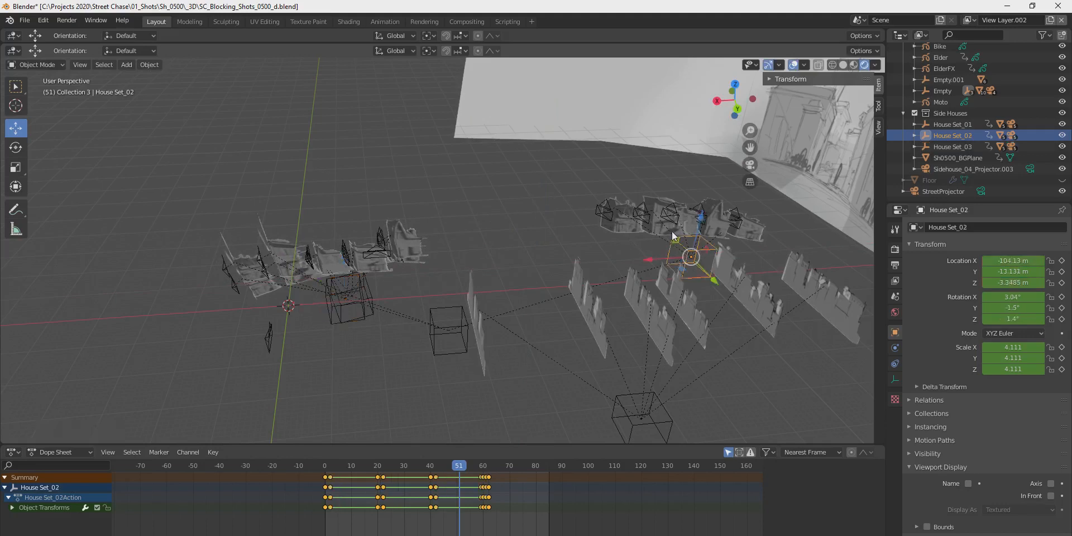
{"action": "key", "text": "g"}
{"action": "key", "text": "shift+y"}
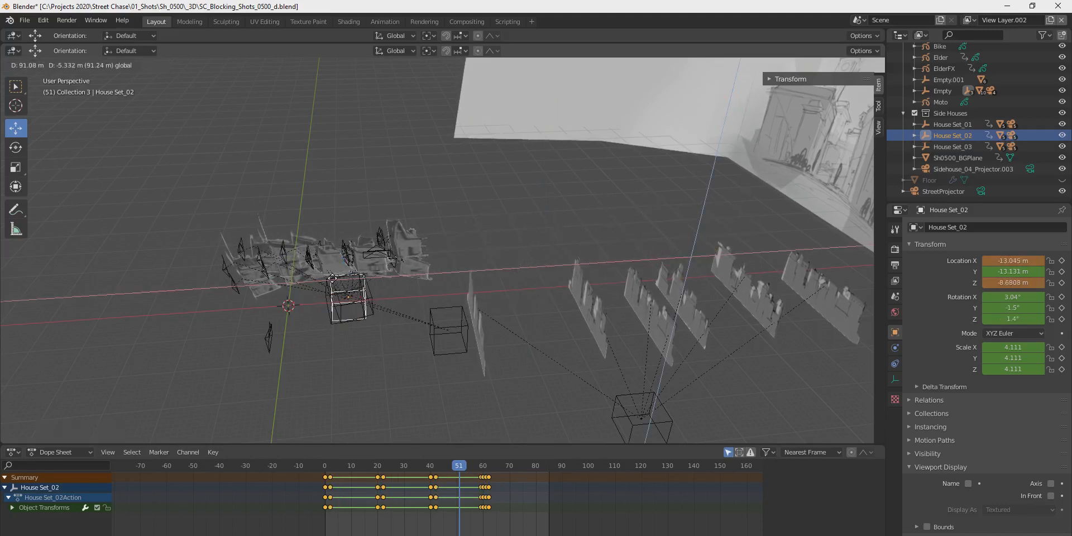
{"action": "left_click", "coordinate": [333, 278]}
{"action": "middle_click_drag", "start_coordinate": [564, 330], "coordinate": [576, 323]}
{"action": "middle_click_drag", "start_coordinate": [497, 356], "coordinate": [505, 367]}
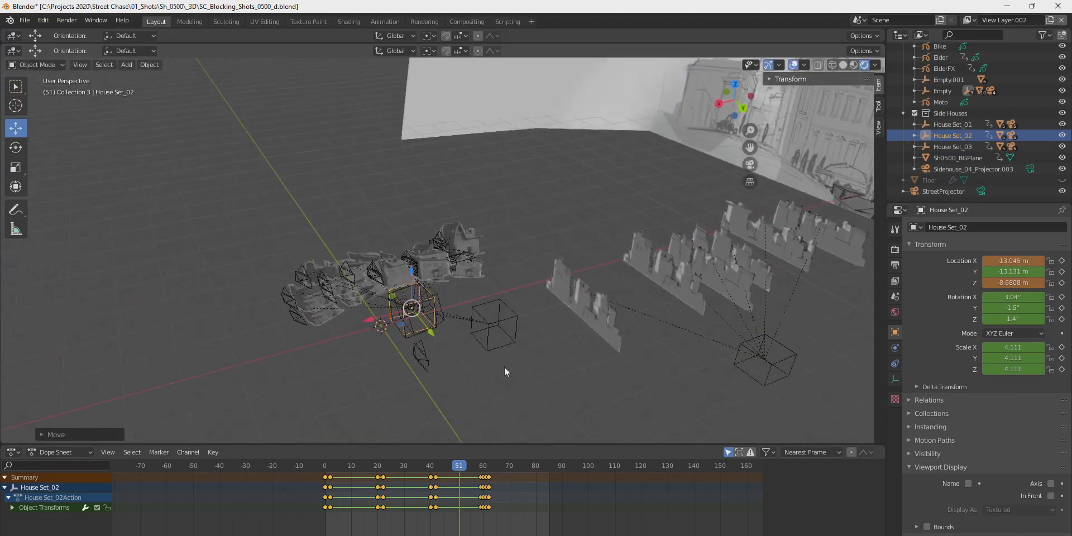
Step: Scrub to frame 48, select the House Set_01 empty, and scrub back to frame 0 to follow its travel
{"action": "left_click_drag", "start_coordinate": [457, 468], "coordinate": [451, 468]}
{"action": "middle_click_drag", "start_coordinate": [412, 316], "coordinate": [387, 309]}
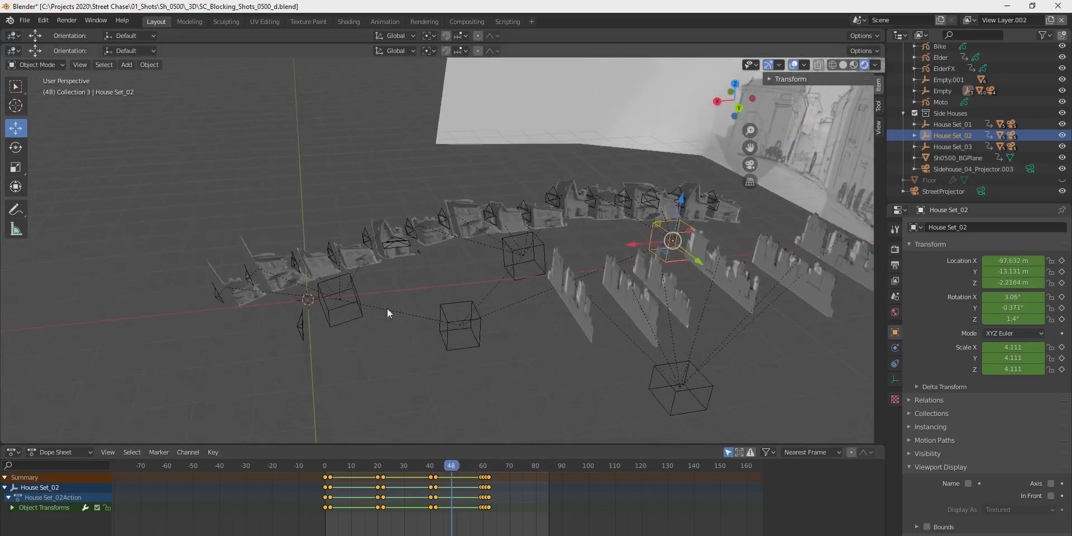
{"action": "left_click", "coordinate": [356, 297]}
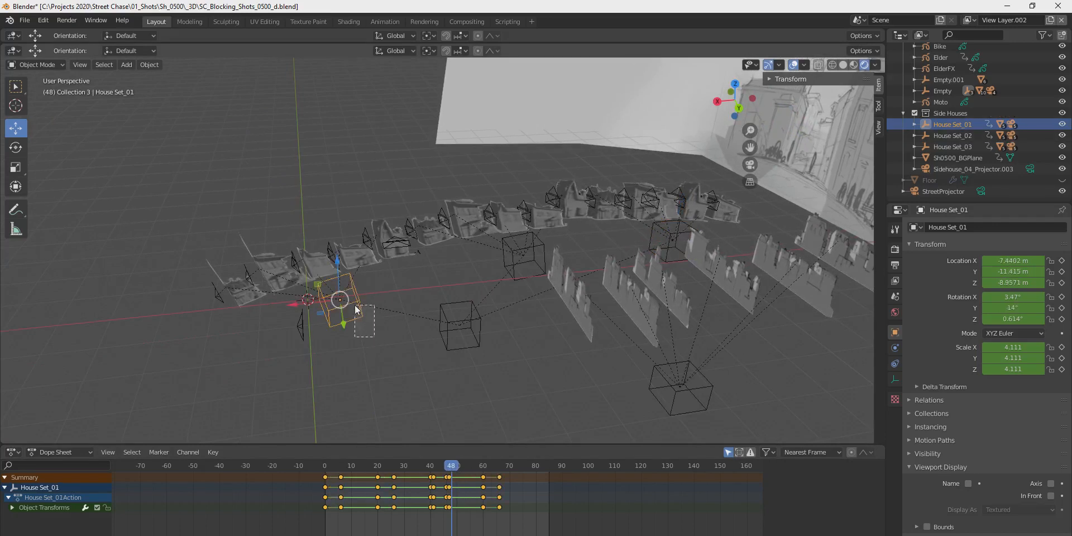
{"action": "left_click_drag", "start_coordinate": [427, 464], "coordinate": [324, 472]}
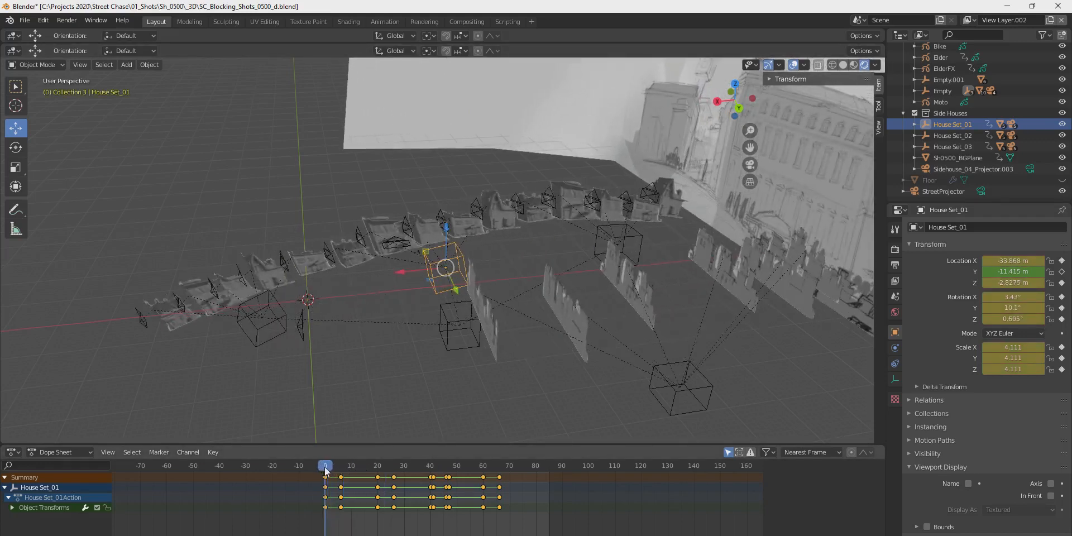
Step: Select the House Set_02 empty and scrub from frame 0 to frame 59 to follow its travel along the street
{"action": "left_click", "coordinate": [284, 332]}
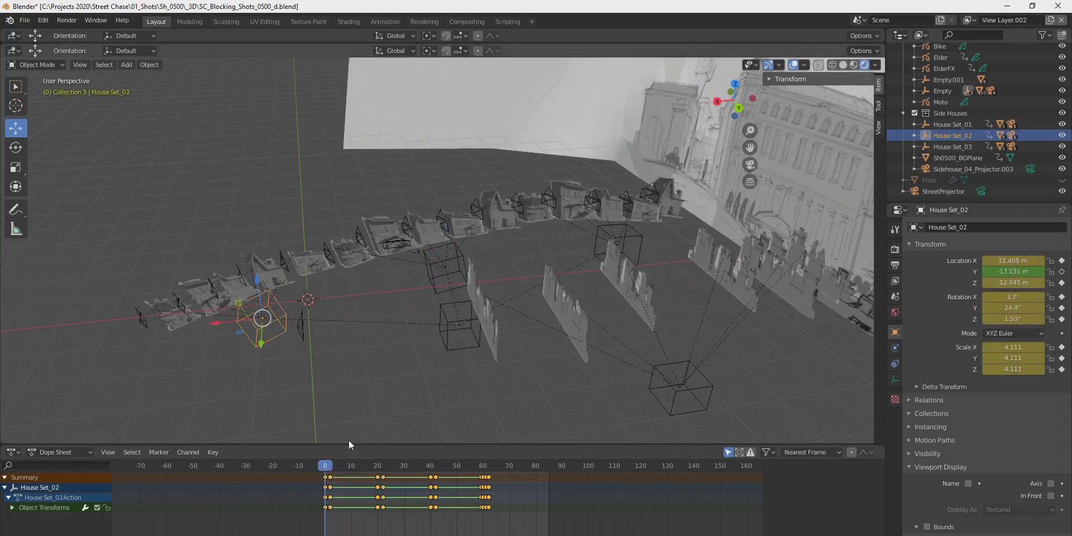
{"action": "left_click", "coordinate": [329, 468]}
{"action": "left_click_drag", "start_coordinate": [330, 469], "coordinate": [483, 481]}
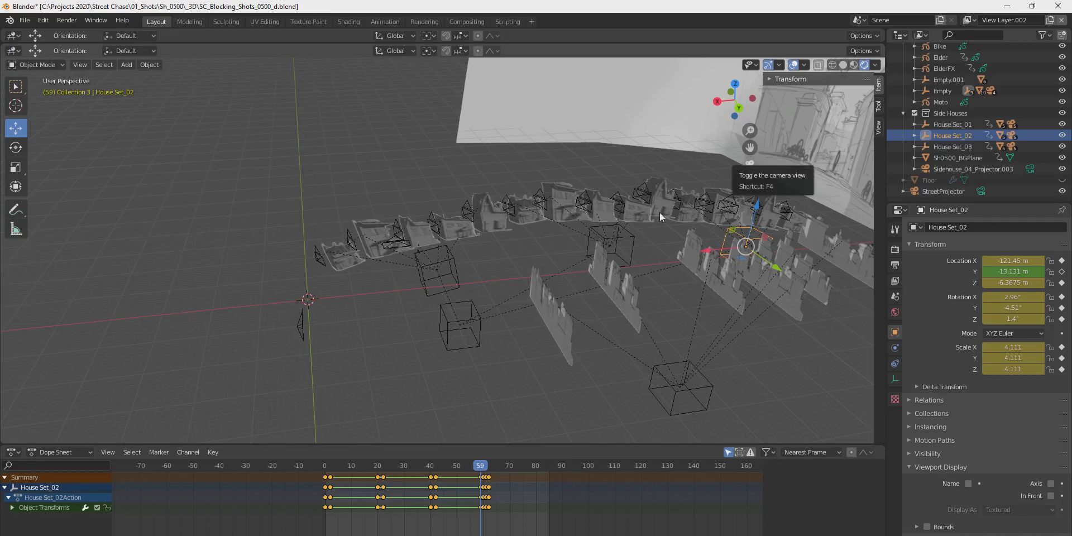
Step: Switch to the camera view and scrub back through frame 47 to frame 17 to check the passing houses
{"action": "left_click", "coordinate": [754, 164]}
{"action": "left_click_drag", "start_coordinate": [480, 466], "coordinate": [445, 466]}
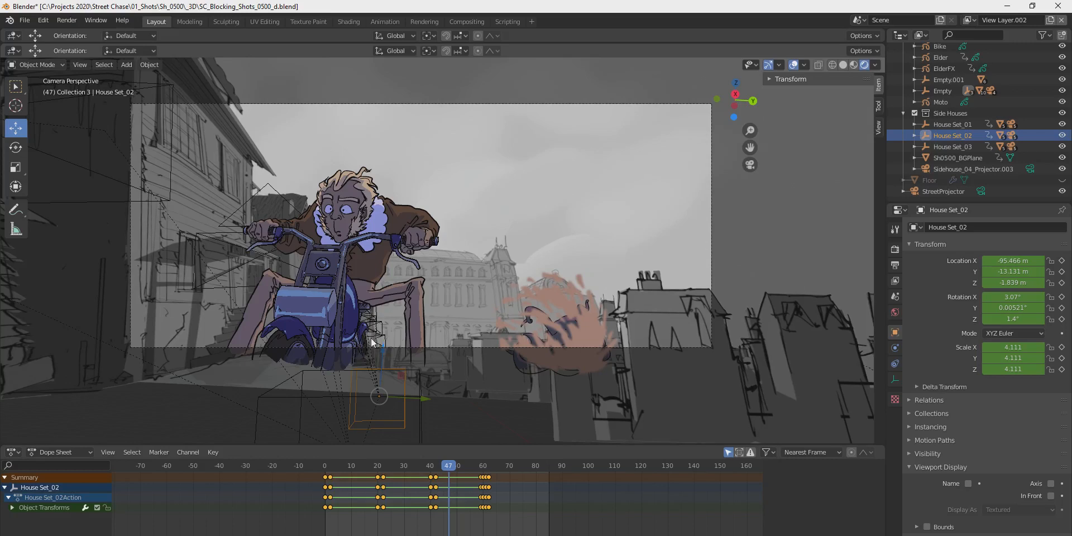
{"action": "left_click_drag", "start_coordinate": [448, 464], "coordinate": [370, 481]}
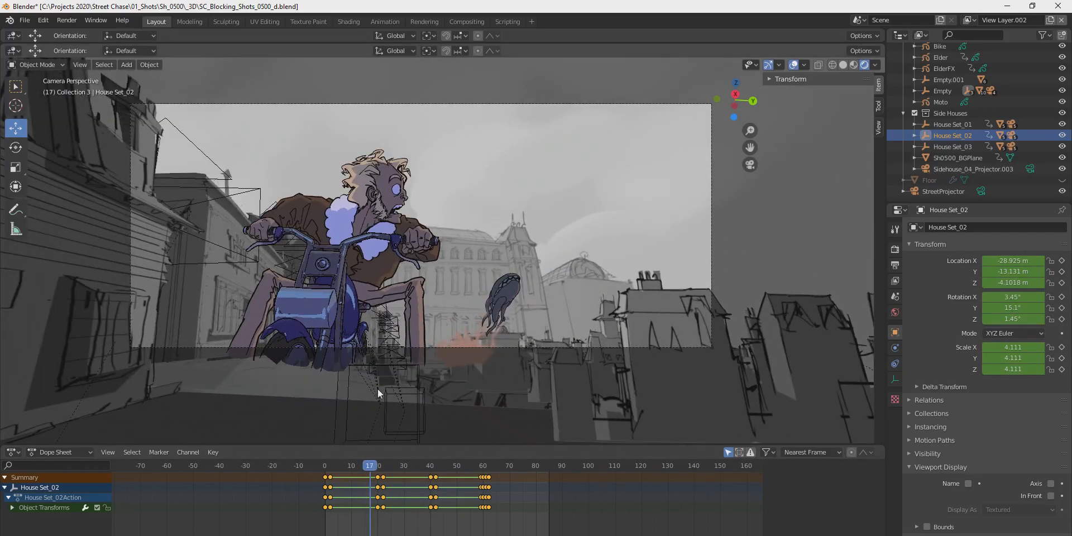
Step: Examine the side houses in the camera view between frames 17 and 23, close up and beyond the frame
{"action": "scroll", "coordinate": [378, 389], "scroll_direction": "up", "scroll_amount": 2}
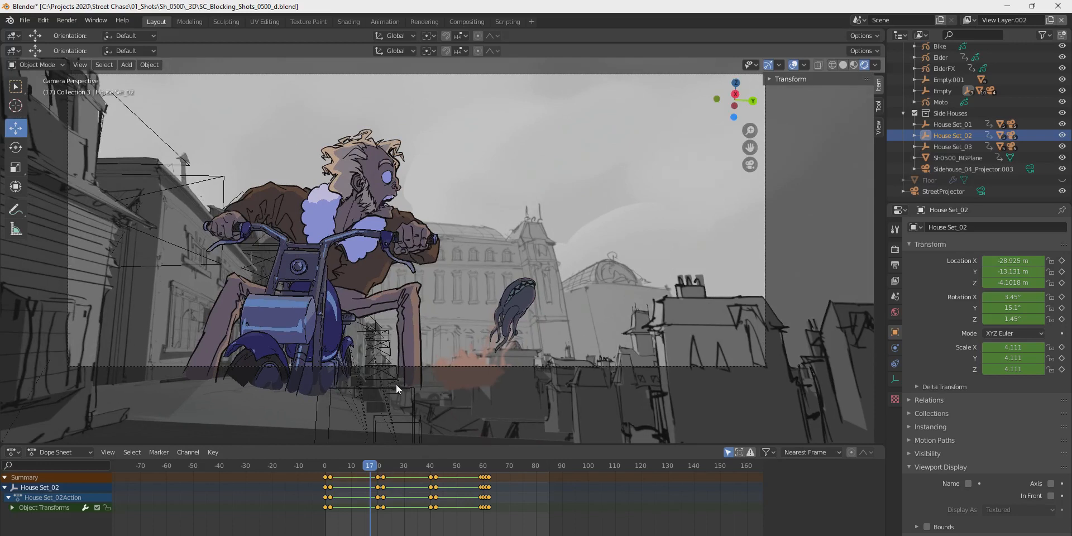
{"action": "left_click_drag", "start_coordinate": [370, 471], "coordinate": [383, 475]}
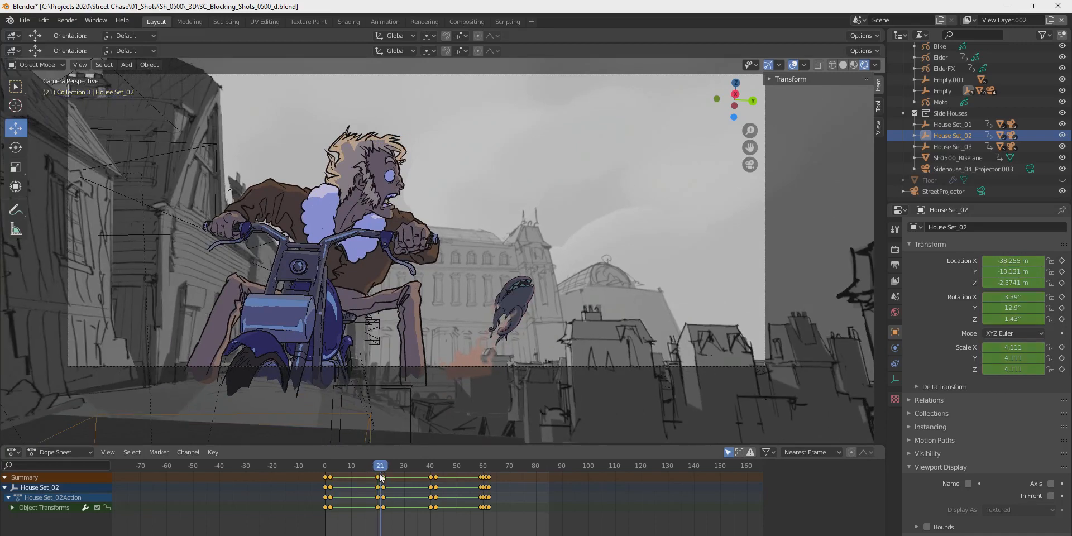
{"action": "mouse_move", "coordinate": [389, 470]}
{"action": "left_mouse_down"}
{"action": "mouse_move", "coordinate": [440, 478]}
{"action": "mouse_move", "coordinate": [384, 476]}
{"action": "left_mouse_up"}
{"action": "scroll", "coordinate": [381, 338], "scroll_direction": "down", "scroll_amount": 3}
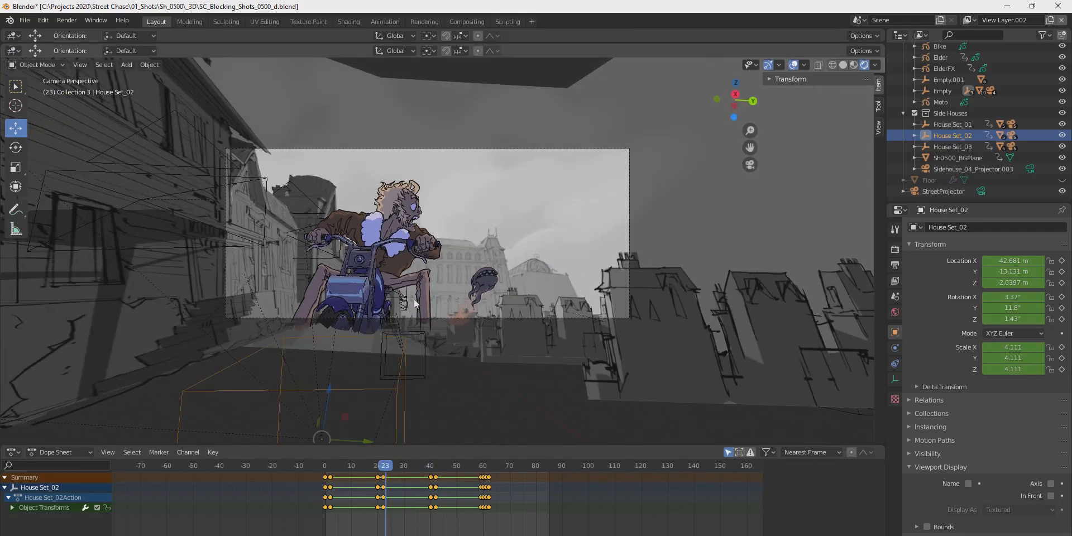
Step: Scrub back to frame 12 and forward to frame 18 to see the house set jump outside the camera frame
{"action": "middle_click_drag", "start_coordinate": [368, 282], "coordinate": [447, 313], "text": "shift"}
{"action": "left_click_drag", "start_coordinate": [384, 471], "coordinate": [356, 470]}
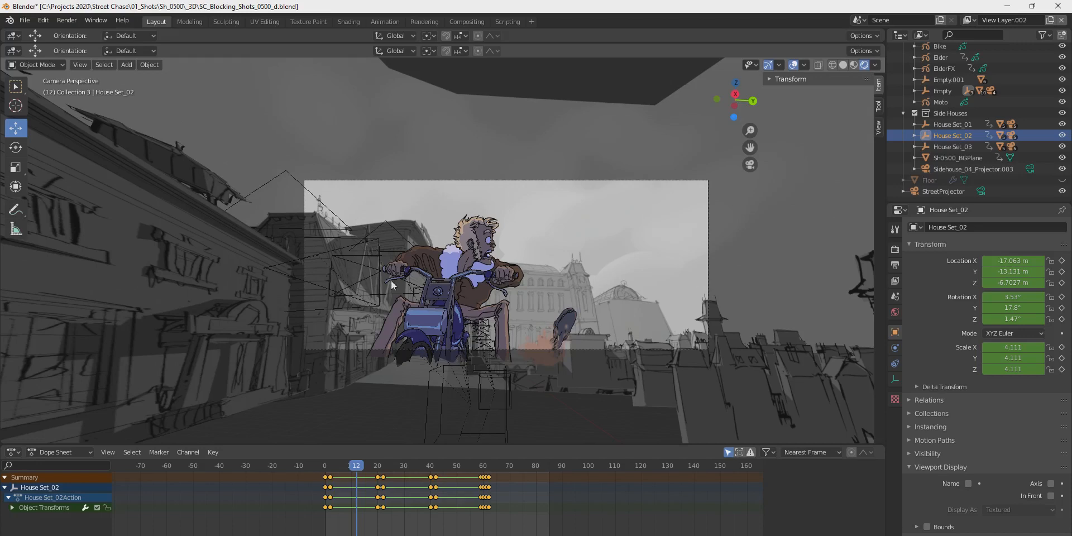
{"action": "left_click_drag", "start_coordinate": [353, 469], "coordinate": [372, 479]}
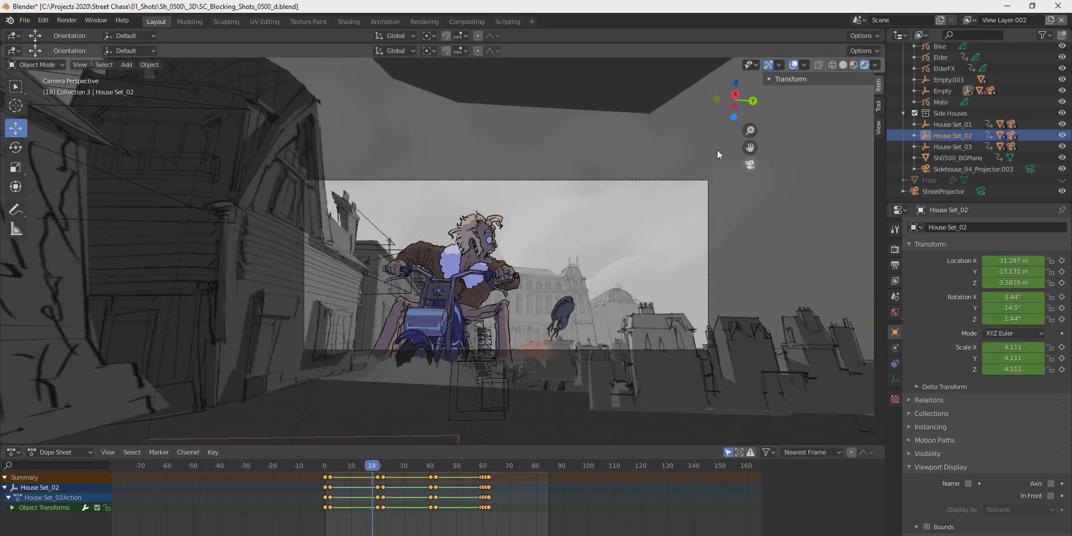
Step: Select the Sh0500_BGPlane background, leave the camera view, and reselect the House Set_02 empty
{"action": "left_click", "coordinate": [683, 169]}
{"action": "key", "text": "KP_0"}
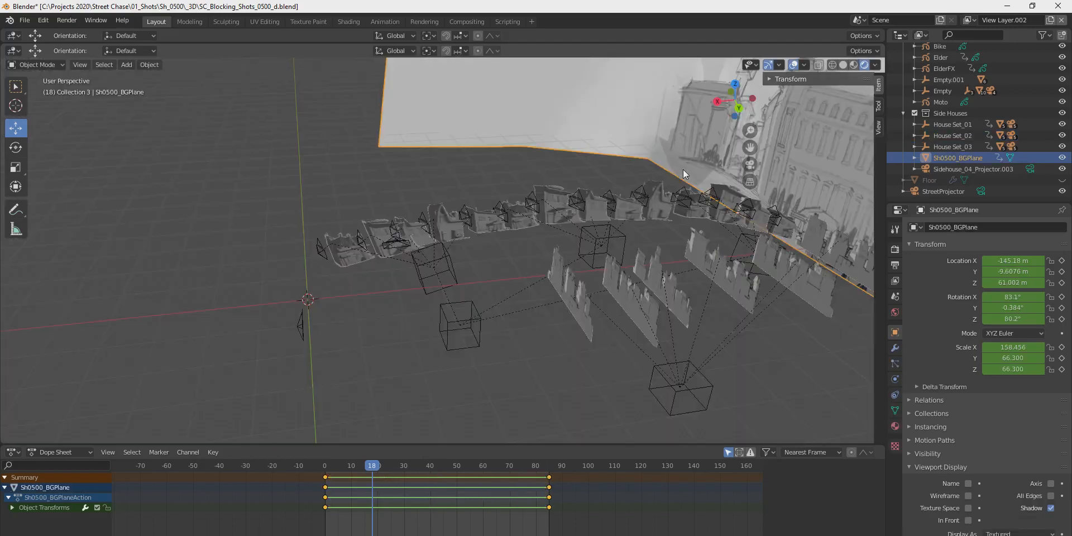
{"action": "left_click", "coordinate": [450, 273]}
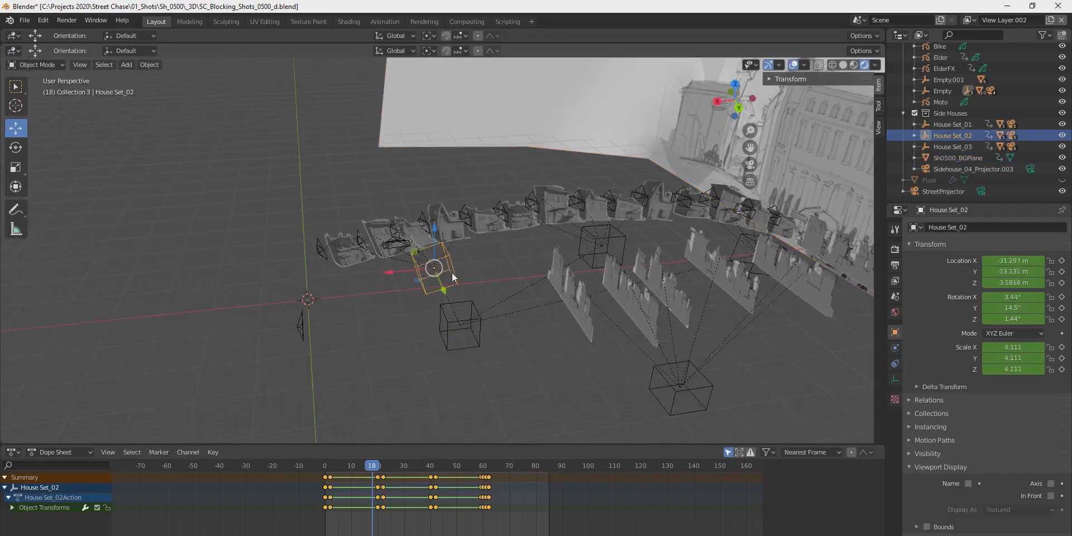
{"action": "middle_click_drag", "start_coordinate": [556, 310], "coordinate": [458, 338]}
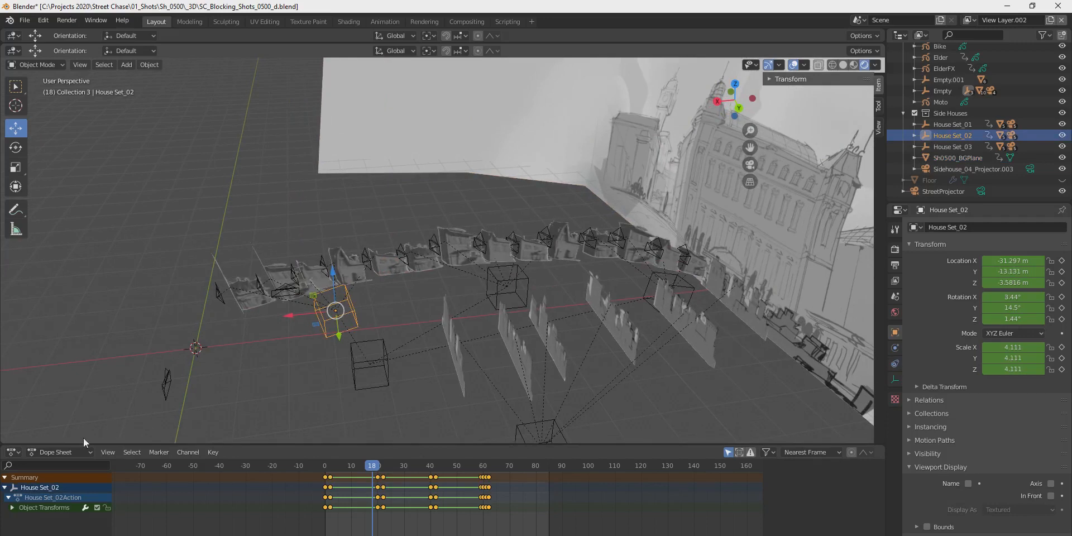
Step: Change the Dope Sheet area to the Graph Editor to show House Set_02's animation curves
{"action": "left_click", "coordinate": [55, 453]}
{"action": "left_click", "coordinate": [14, 452]}
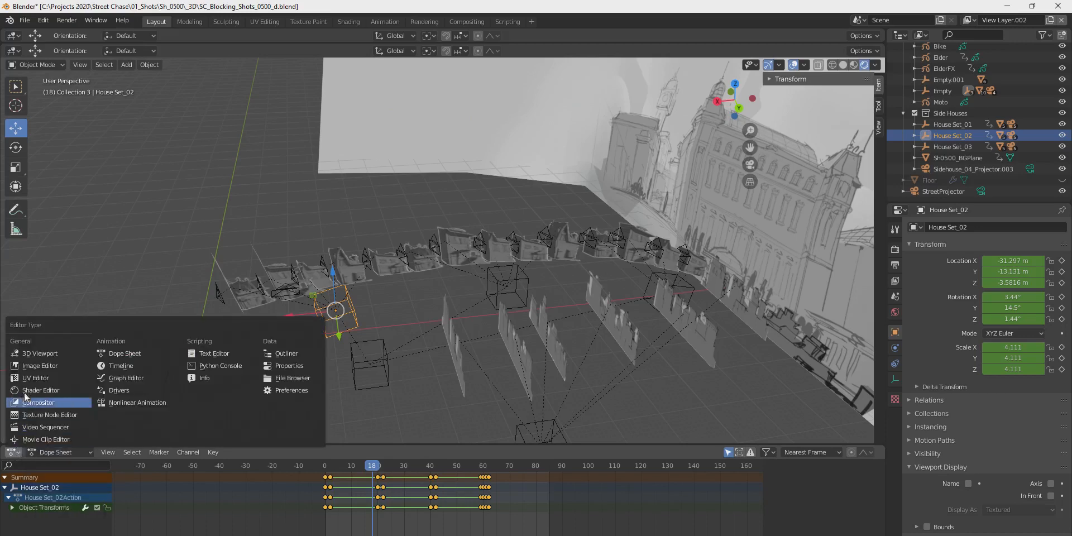
{"action": "left_click", "coordinate": [112, 379]}
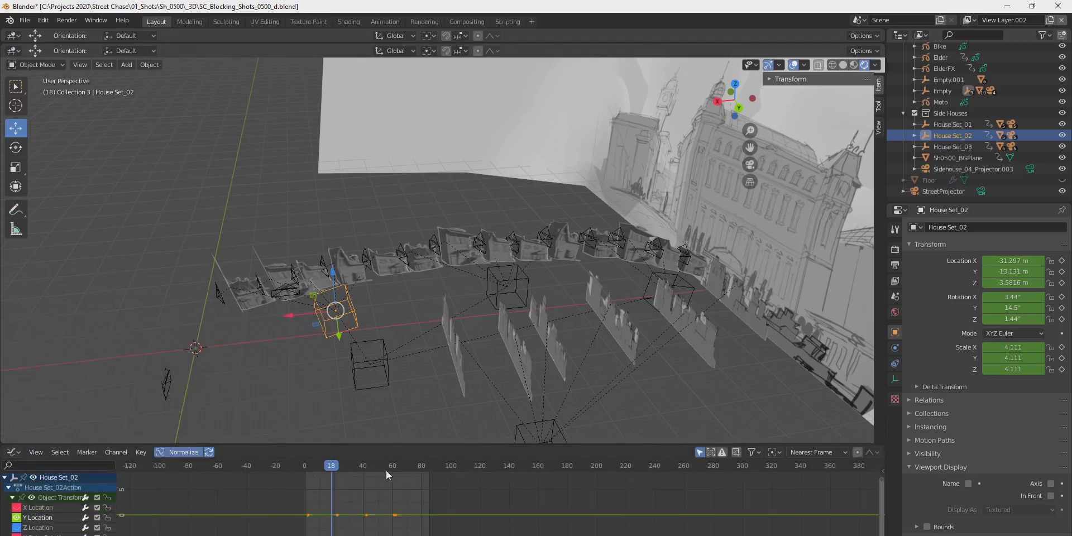
Step: Scrub to frame 46 and back to frame 15 to compare House Set_02's motion with its animation curves
{"action": "left_click_drag", "start_coordinate": [336, 466], "coordinate": [371, 486]}
{"action": "scroll", "coordinate": [322, 530], "scroll_direction": "up", "scroll_amount": 1}
{"action": "left_click_drag", "start_coordinate": [409, 535], "coordinate": [259, 500]}
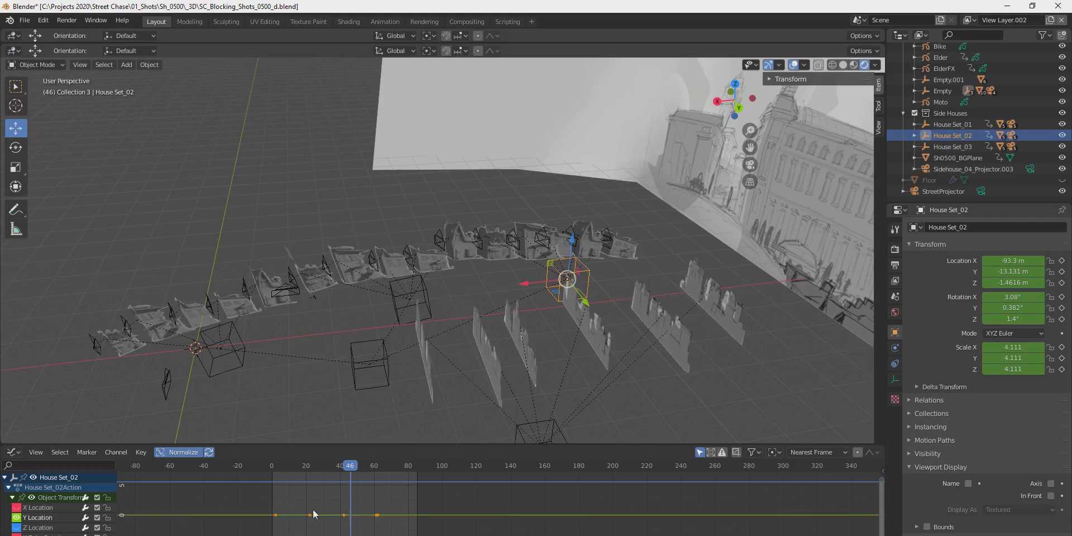
{"action": "left_click_drag", "start_coordinate": [348, 467], "coordinate": [297, 465]}
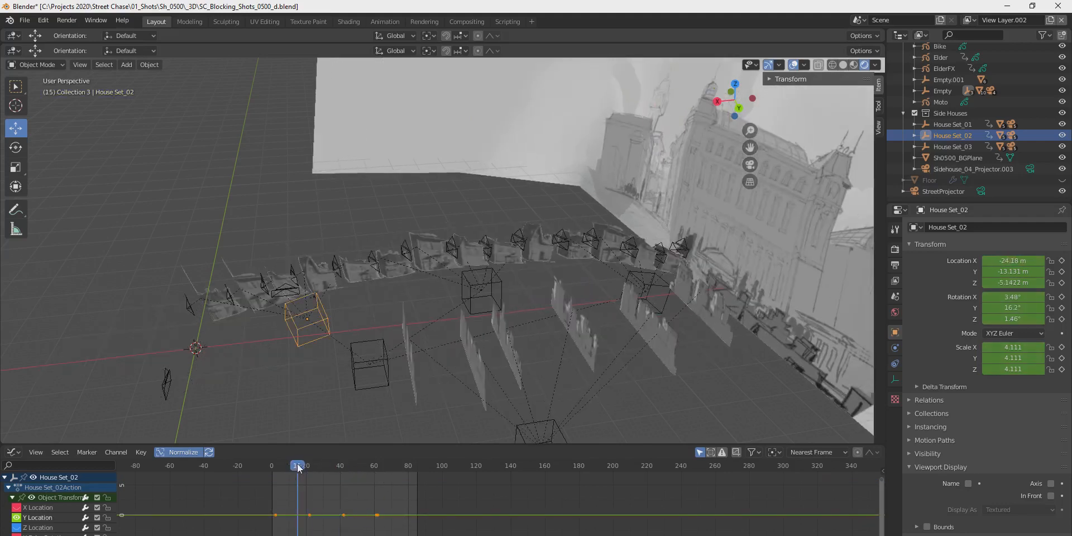
Step: Apply the Make Cyclic (F-Modifier) extrapolation mode to House Set_02's animation curves
{"action": "left_click", "coordinate": [85, 454]}
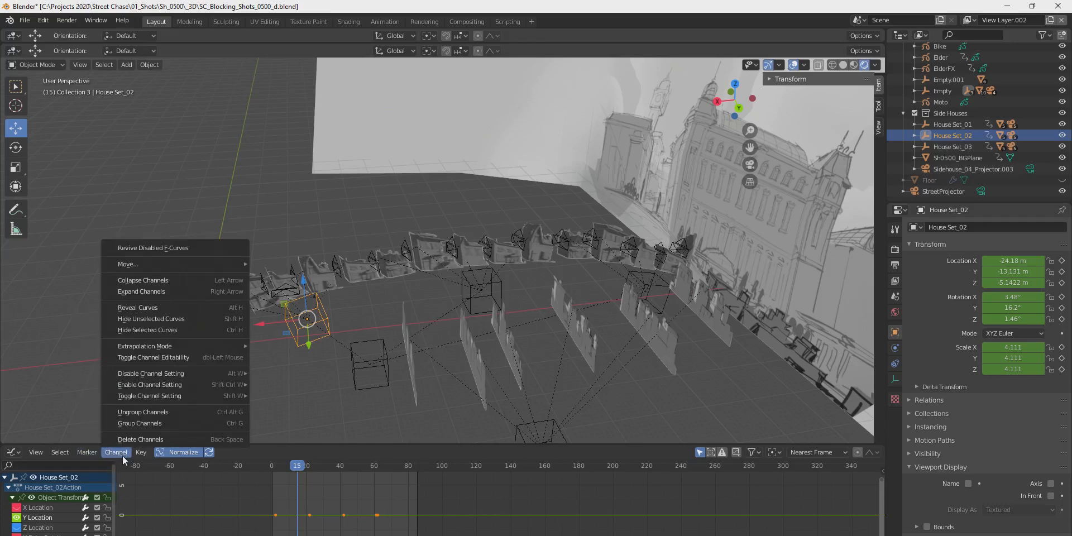
{"action": "left_click", "coordinate": [122, 456]}
{"action": "left_click", "coordinate": [110, 451]}
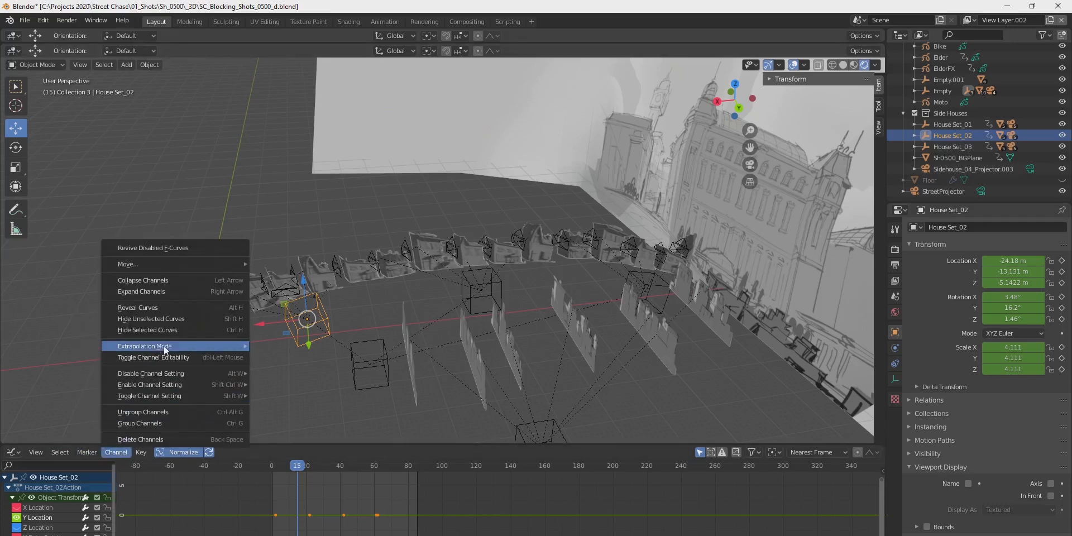
{"action": "mouse_move", "coordinate": [163, 346]}
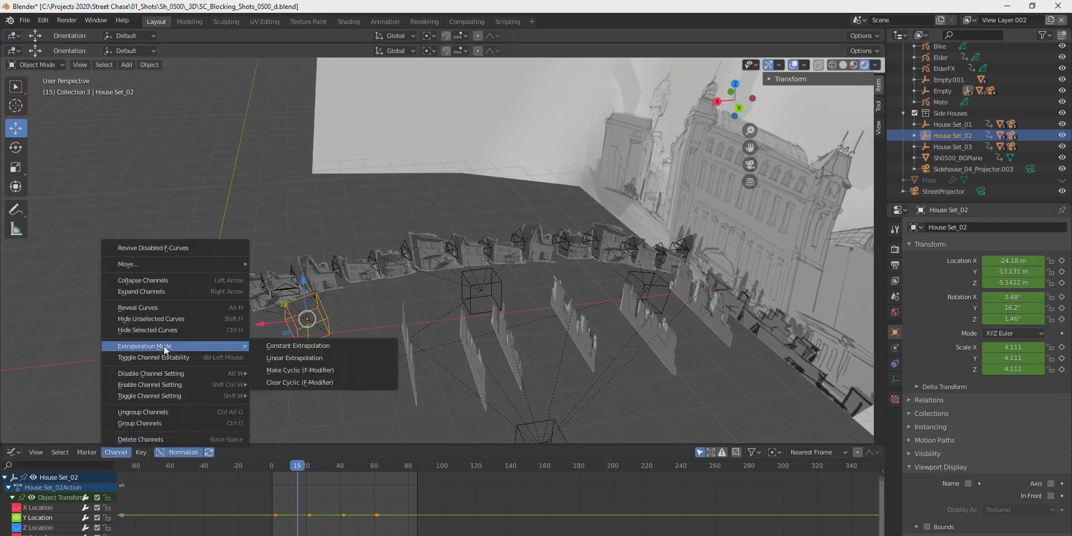
{"action": "left_click", "coordinate": [314, 370]}
Step: Scrub from frame 13 to frame 62 to examine House Set_02's travel along its looping curves
{"action": "left_click_drag", "start_coordinate": [279, 463], "coordinate": [294, 466]}
{"action": "scroll", "coordinate": [273, 523], "scroll_direction": "up", "scroll_amount": 3}
{"action": "scroll", "coordinate": [272, 524], "scroll_direction": "down", "scroll_amount": 1}
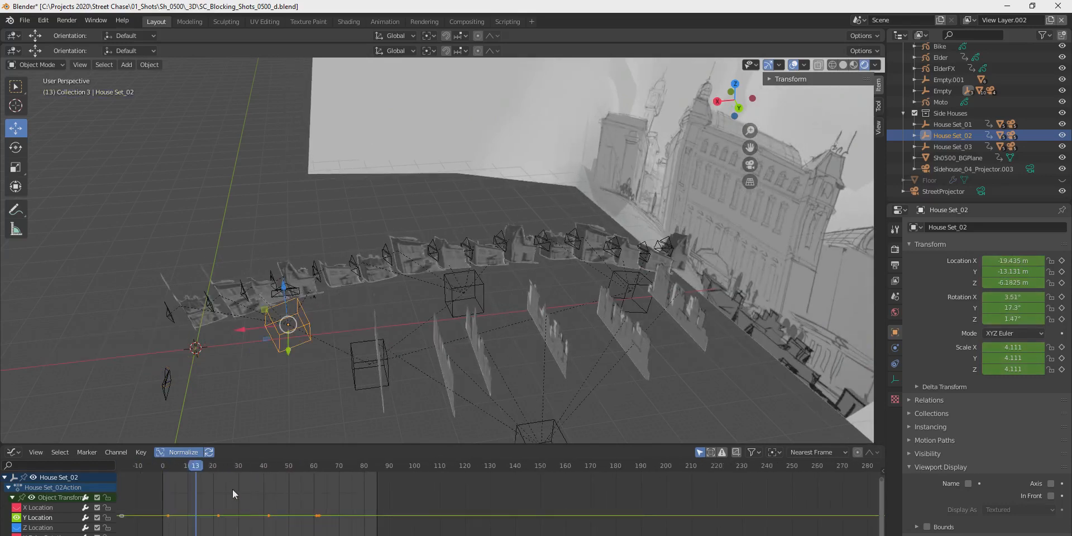
{"action": "left_click_drag", "start_coordinate": [198, 470], "coordinate": [317, 482]}
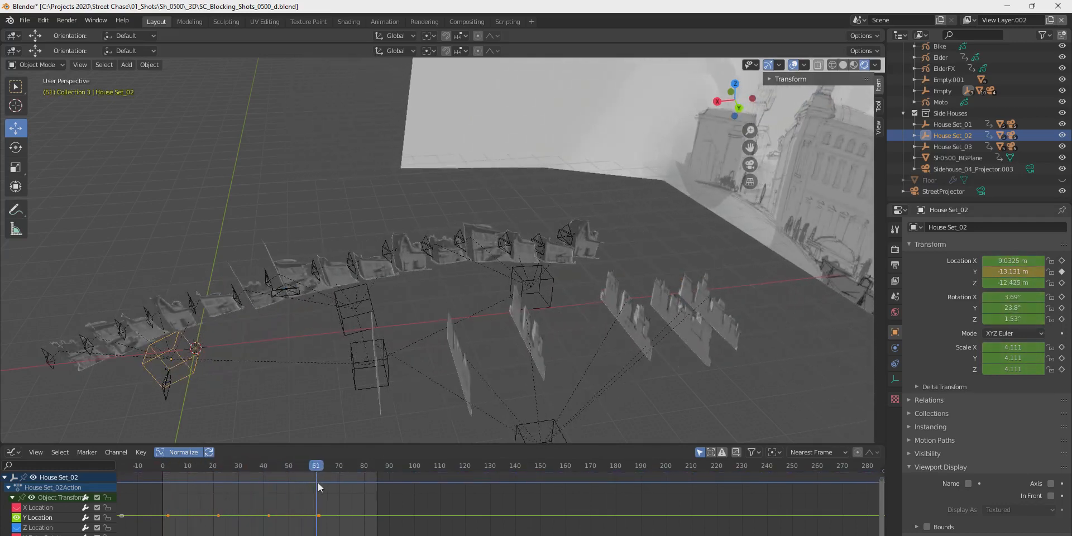
{"action": "left_click", "coordinate": [214, 509]}
{"action": "key", "text": "Delete"}
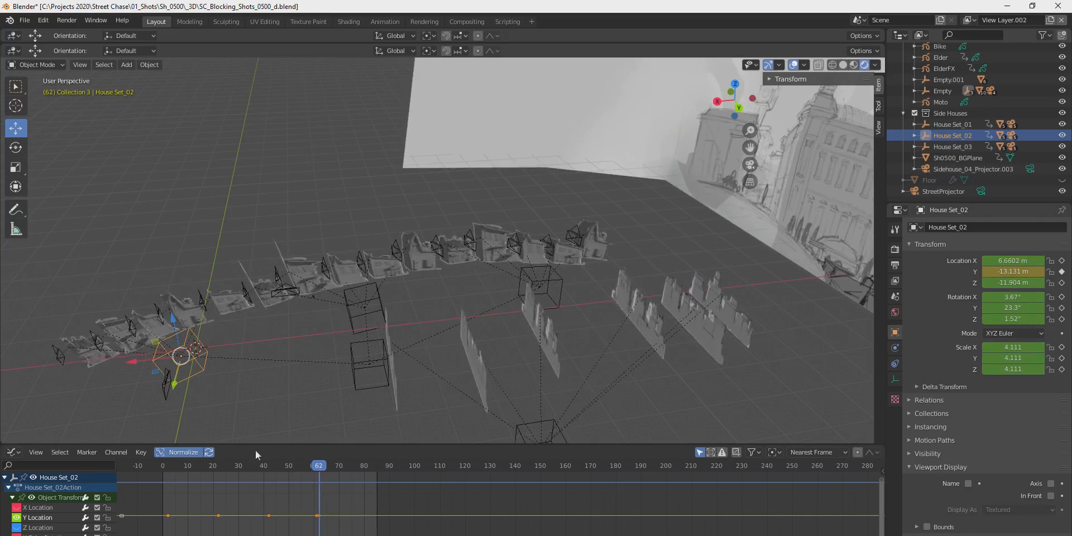
Step: Try moving House Set_01 and House Set_03 back along the street onto House Set_02 near the world origin
{"action": "left_click", "coordinate": [370, 297]}
{"action": "key", "text": "g"}
{"action": "left_click", "coordinate": [173, 335]}
{"action": "left_click", "coordinate": [505, 272]}
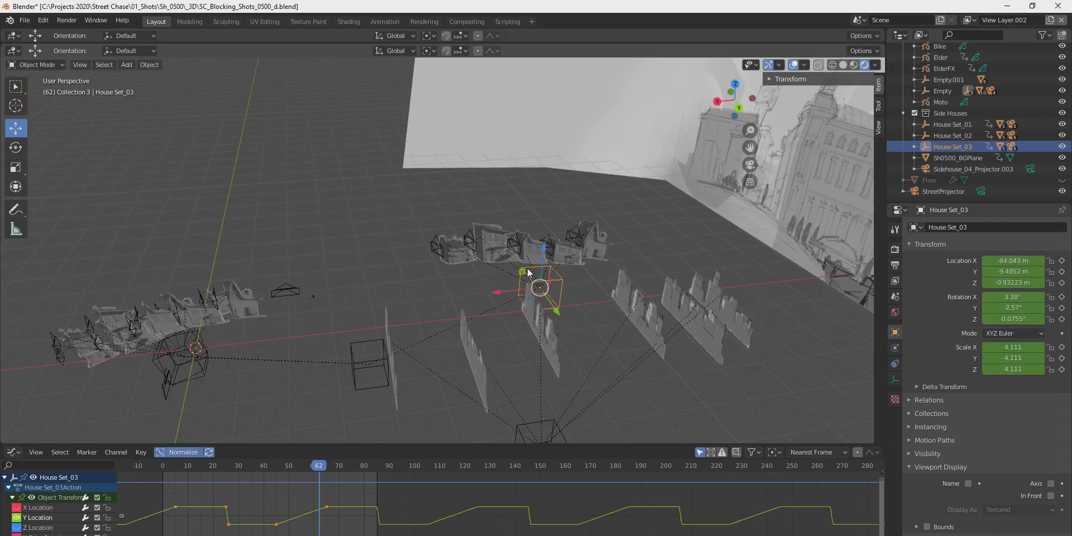
{"action": "key", "text": "g"}
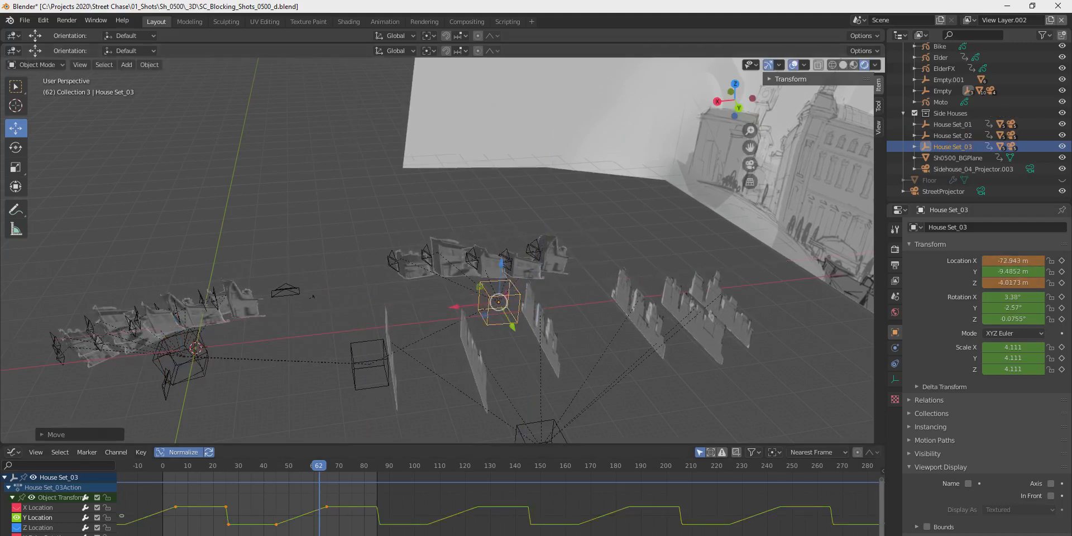
{"action": "left_click", "coordinate": [219, 339]}
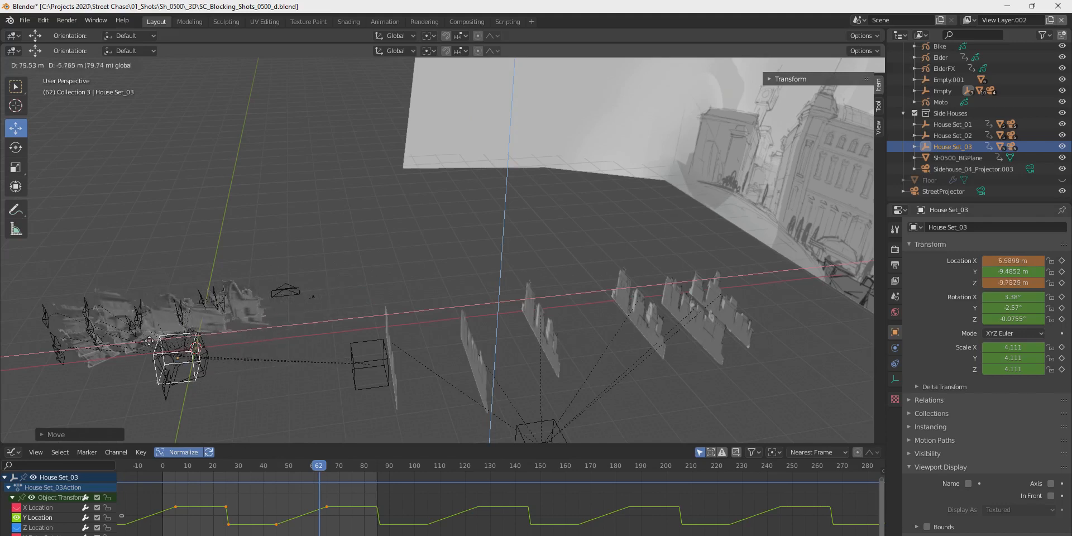
{"action": "left_click", "coordinate": [132, 349]}
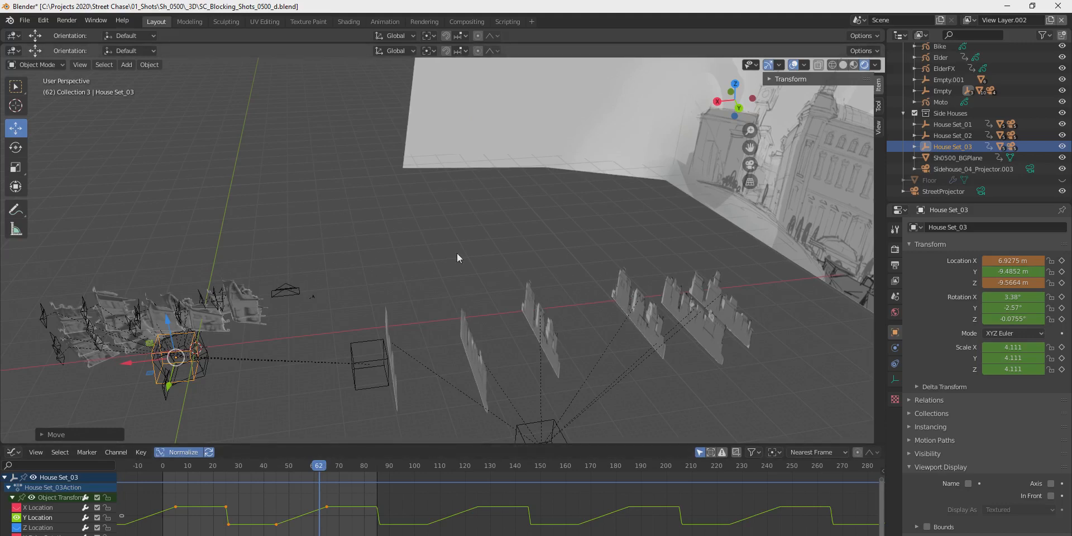
Step: Go to frame 6, select House Set_01, and change the Graph Editor area to the Dope Sheet
{"action": "left_click_drag", "start_coordinate": [263, 467], "coordinate": [178, 465]}
{"action": "left_click", "coordinate": [420, 315]}
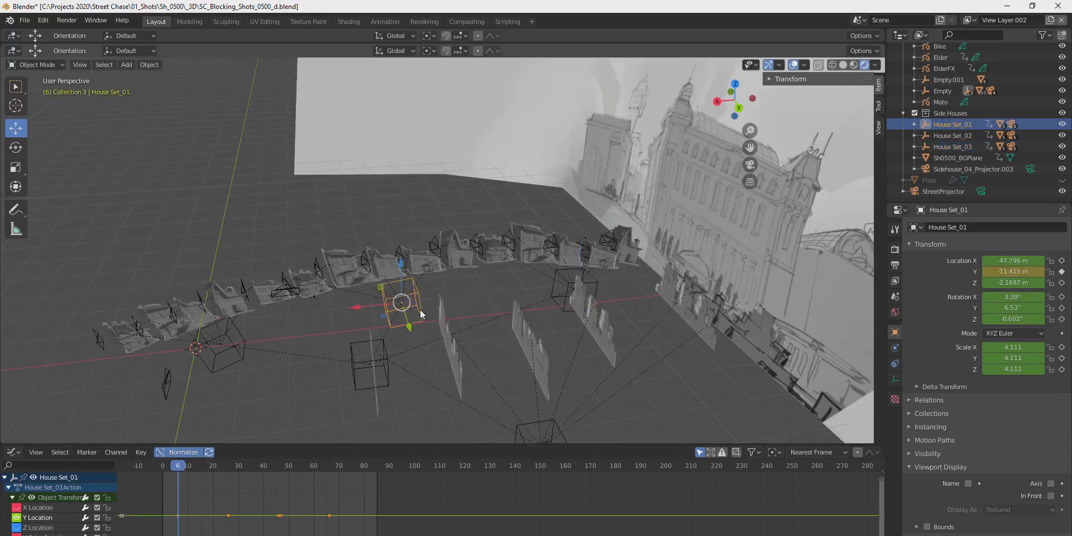
{"action": "left_click", "coordinate": [36, 452]}
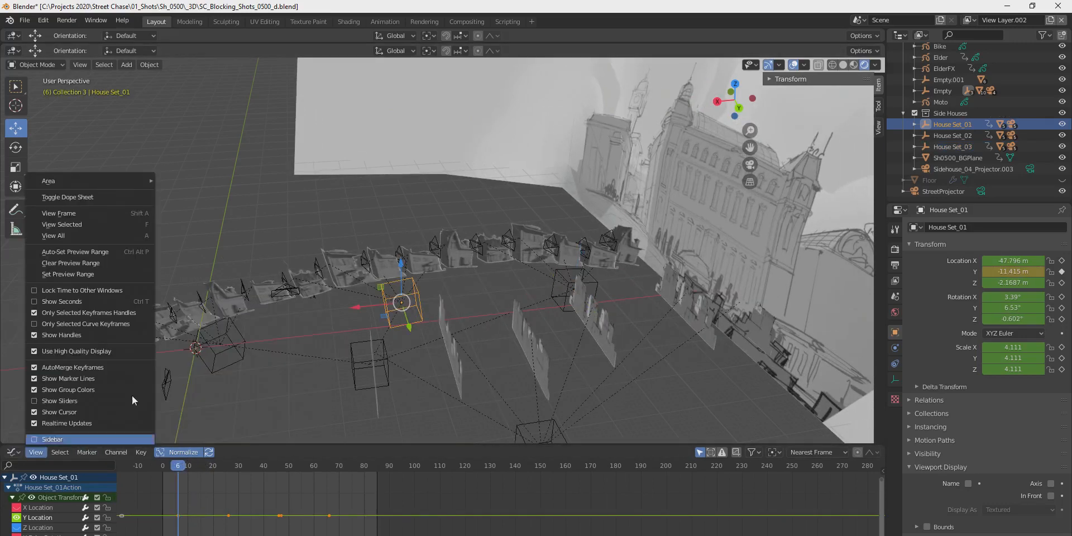
{"action": "left_click", "coordinate": [13, 452]}
{"action": "left_click", "coordinate": [124, 353]}
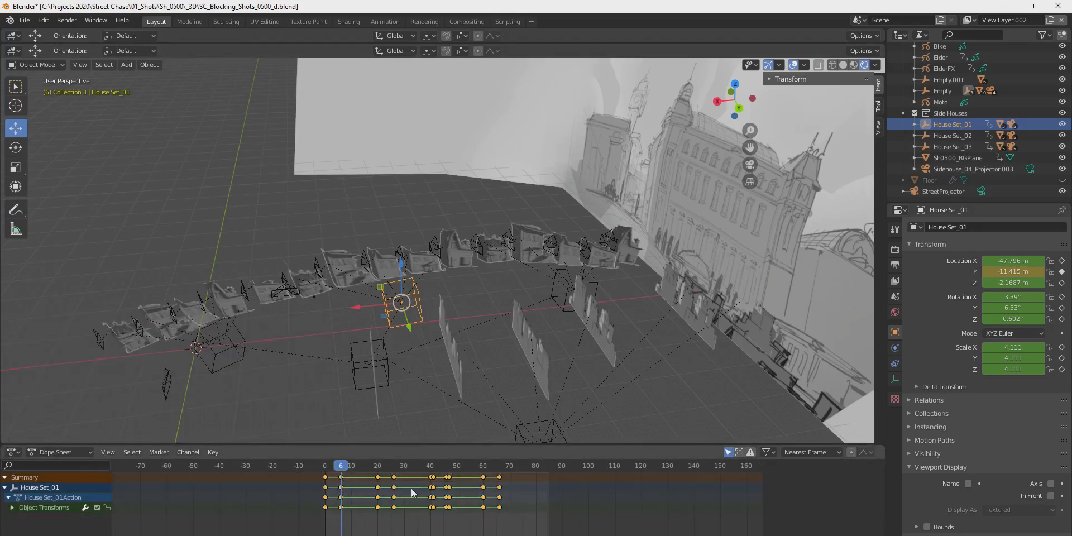
Step: Shift all of House Set_01's keyframes about one frame earlier and scrub to frame 14
{"action": "key", "text": "g"}
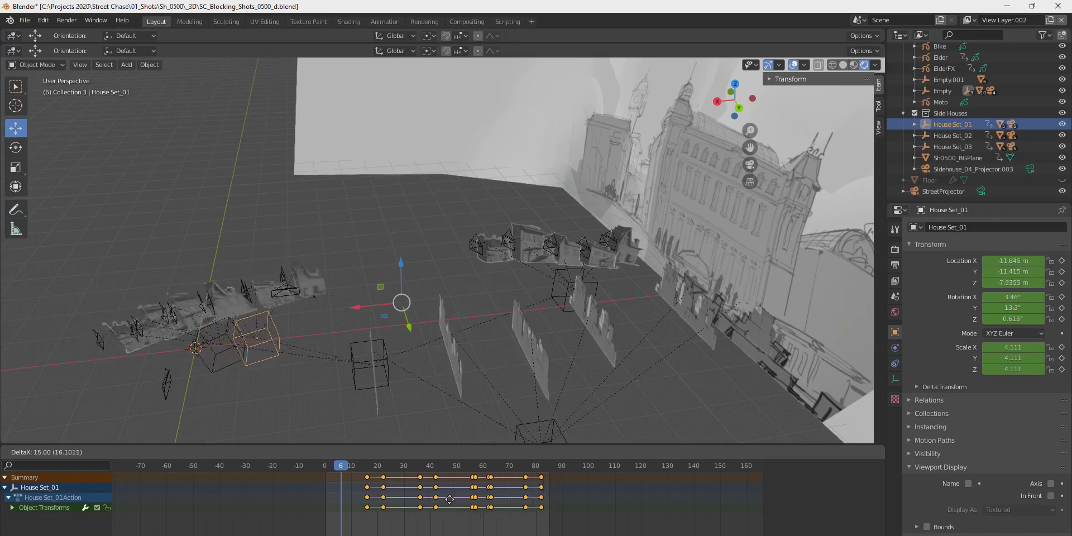
{"action": "left_click", "coordinate": [408, 499]}
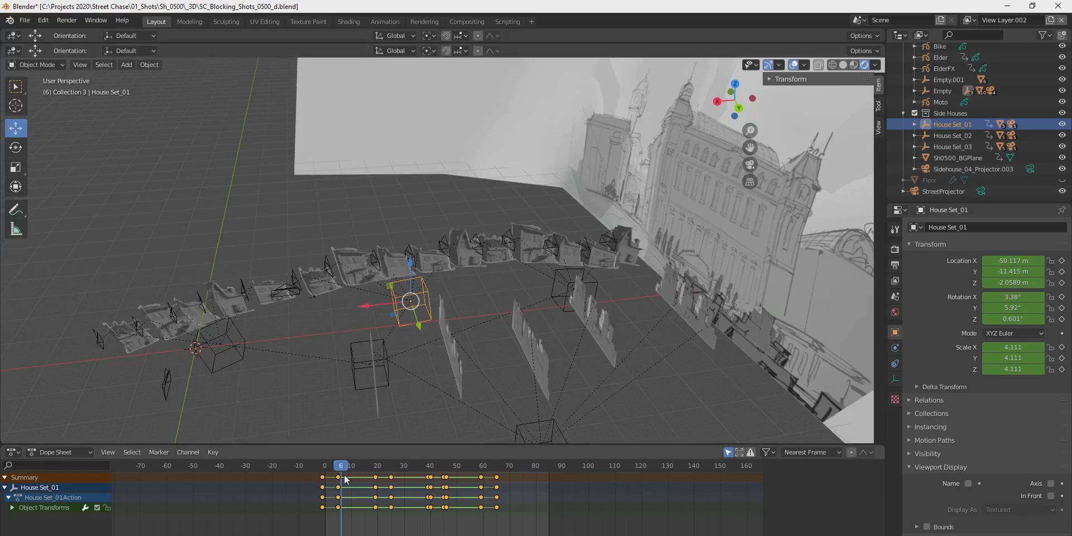
{"action": "left_click_drag", "start_coordinate": [353, 466], "coordinate": [400, 507]}
Step: Select the Empty that parents the house sets and move it to about X -19.265 m, Z -26.479 m
{"action": "middle_click_drag", "start_coordinate": [414, 330], "coordinate": [444, 305]}
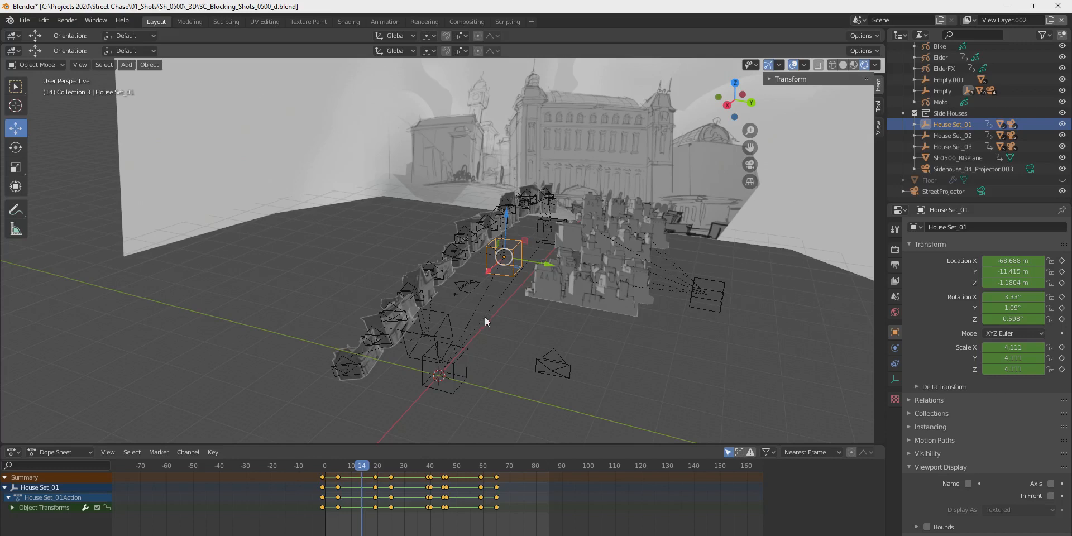
{"action": "middle_click_drag", "start_coordinate": [498, 340], "coordinate": [514, 290]}
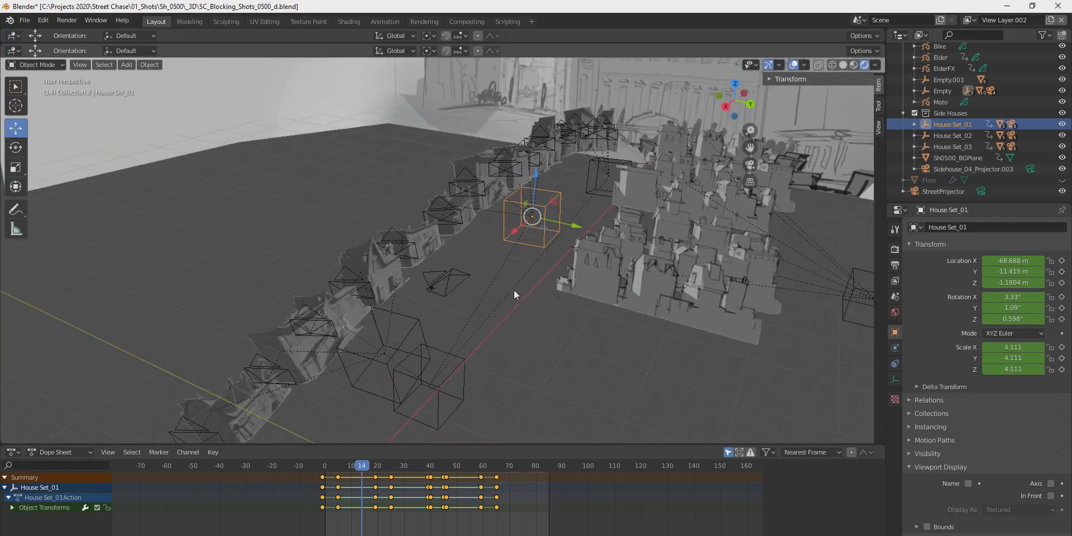
{"action": "scroll", "coordinate": [514, 294], "scroll_direction": "down", "scroll_amount": 3}
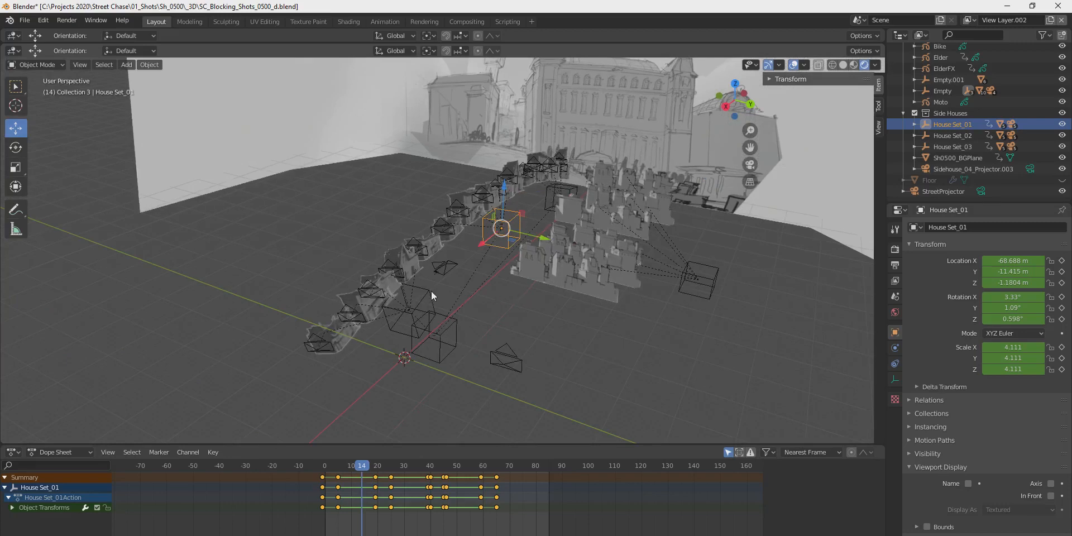
{"action": "middle_click_drag", "start_coordinate": [462, 322], "coordinate": [324, 304], "text": "shift"}
{"action": "left_click", "coordinate": [406, 347]}
{"action": "left_click_drag", "start_coordinate": [312, 287], "coordinate": [243, 310]}
{"action": "middle_click_drag", "start_coordinate": [371, 317], "coordinate": [404, 333]}
Step: Try a trackball rotation of the parent Empty to about 4.64°, -4.48°, -6.34°, and clear its rotation
{"action": "key", "text": "r"}
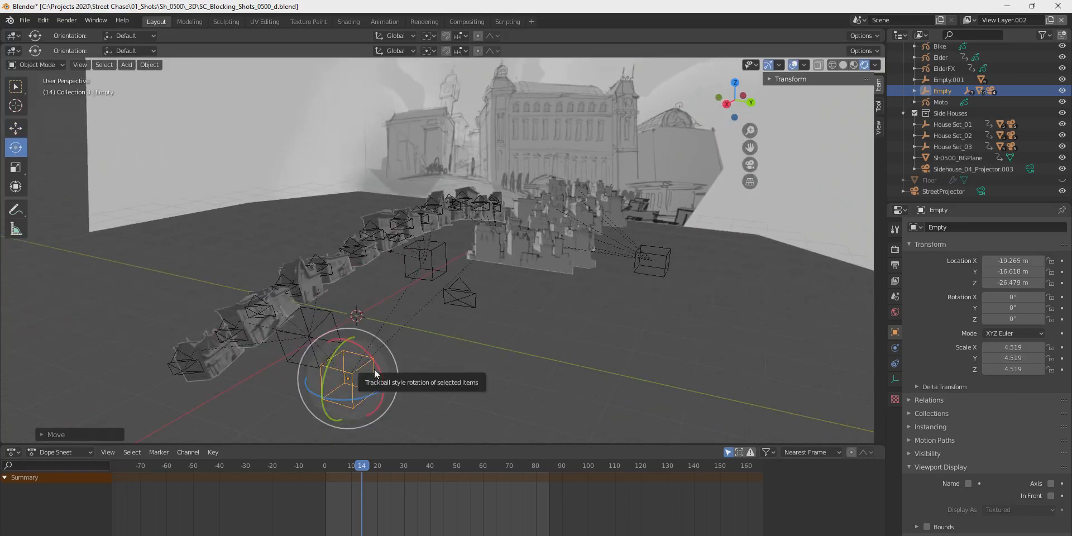
{"action": "left_click_drag", "start_coordinate": [376, 370], "coordinate": [369, 368]}
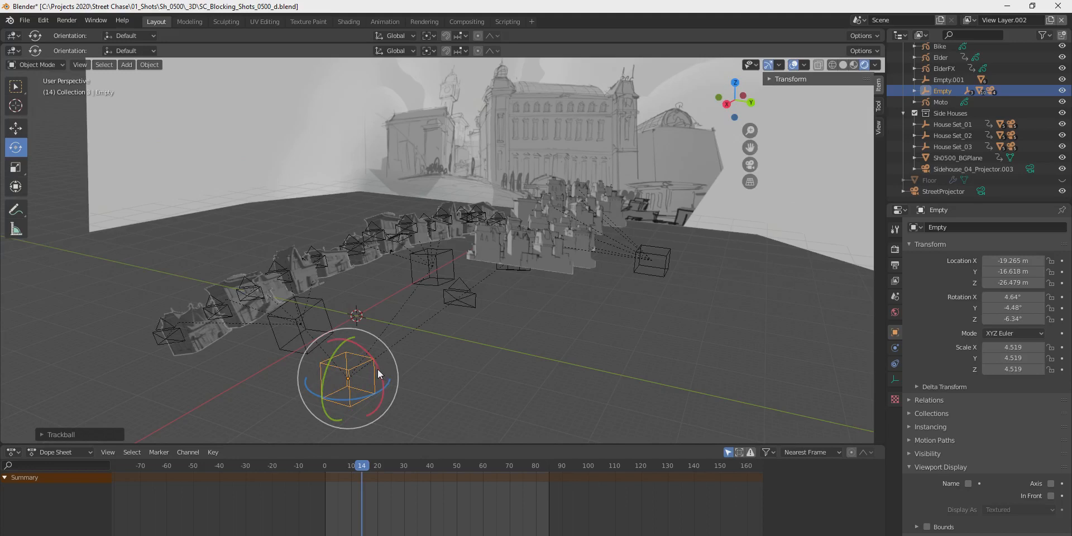
{"action": "key", "text": "alt+r"}
Step: Try scaling the parent Empty up to about 5.599, and undo the scaling
{"action": "key", "text": "s"}
{"action": "mouse_move", "coordinate": [360, 405]}
{"action": "left_mouse_down"}
{"action": "mouse_move", "coordinate": [408, 413]}
{"action": "mouse_move", "coordinate": [437, 359]}
{"action": "mouse_move", "coordinate": [349, 380]}
{"action": "mouse_move", "coordinate": [373, 393]}
{"action": "left_mouse_up"}
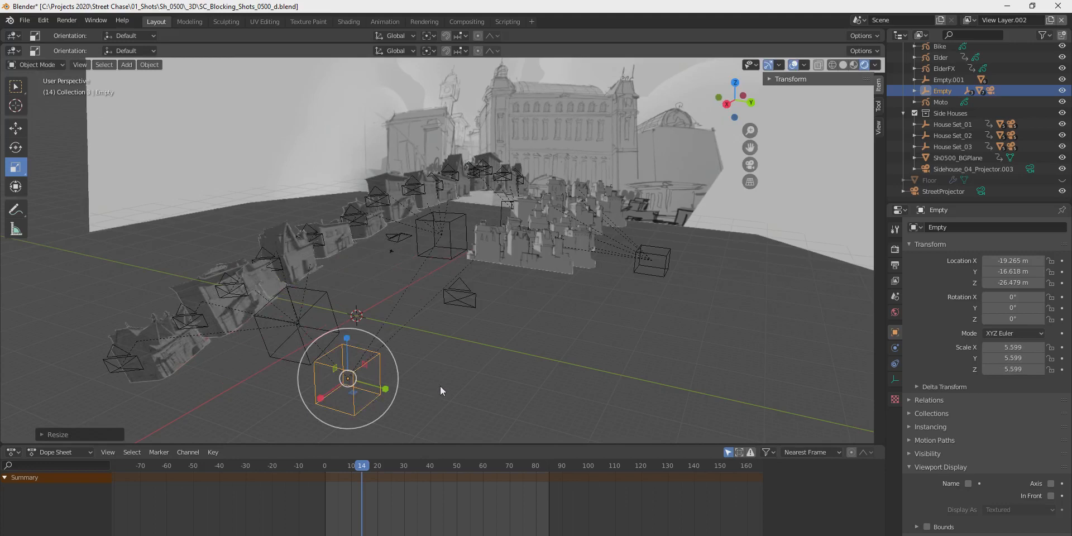
{"action": "key", "text": "ctrl+z"}
Step: Try raising the parent Empty to about Z -19.744 m, and undo all of its moves
{"action": "key", "text": "g"}
{"action": "left_click_drag", "start_coordinate": [348, 360], "coordinate": [369, 343]}
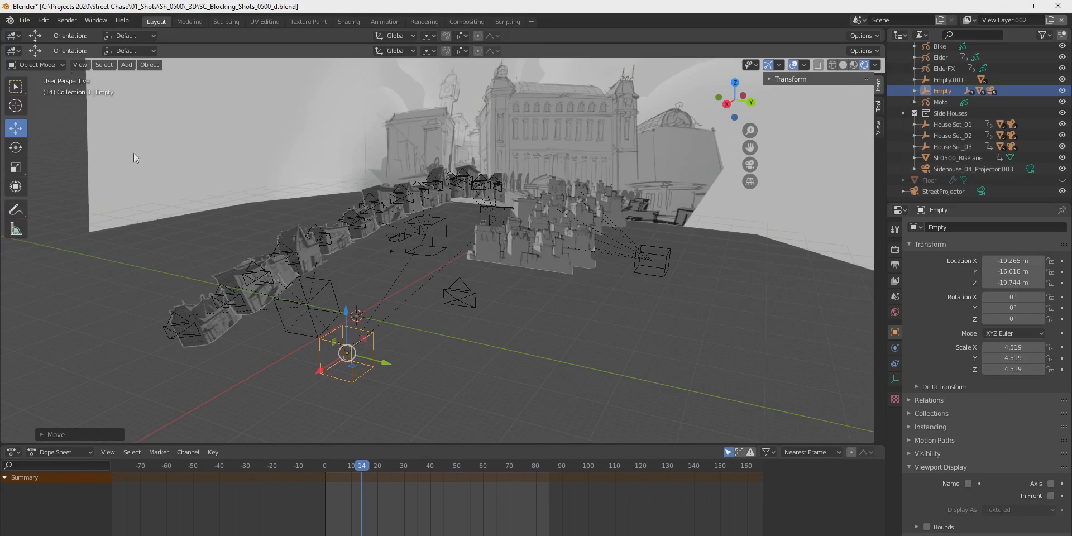
{"action": "key", "text": "ctrl+z"}
{"action": "left_click", "coordinate": [43, 20]}
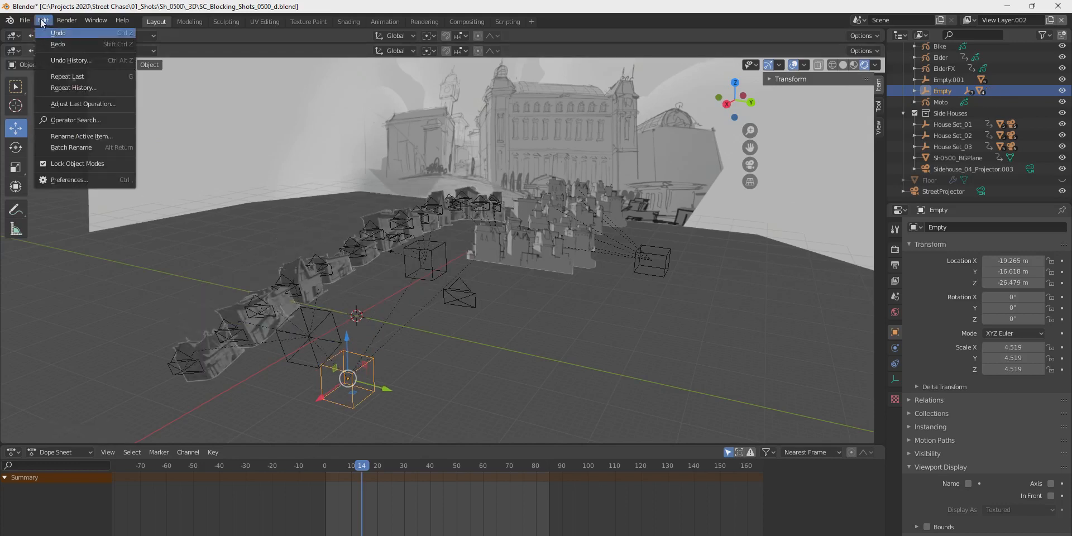
{"action": "left_click", "coordinate": [82, 36]}
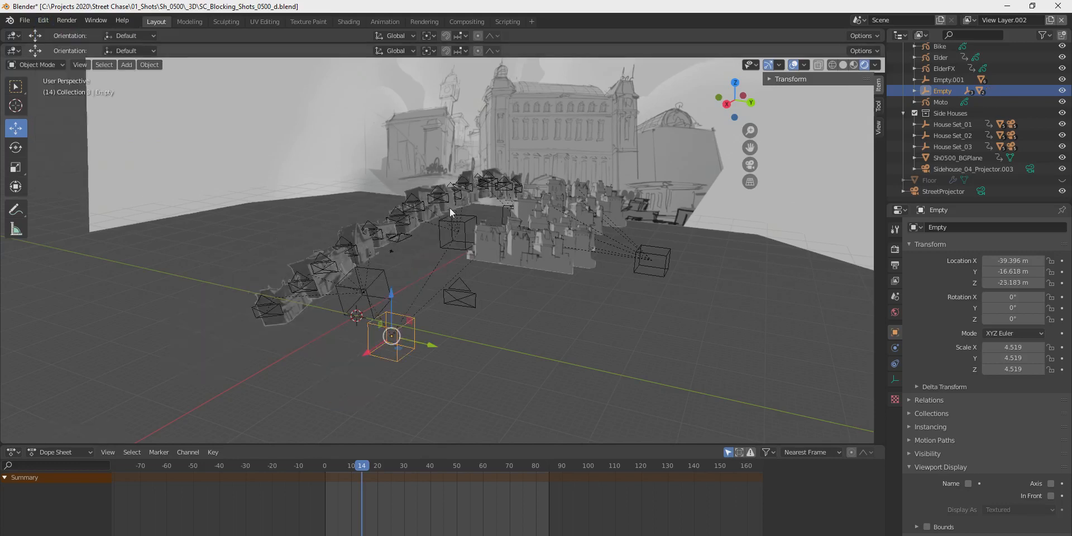
{"action": "left_click", "coordinate": [43, 20]}
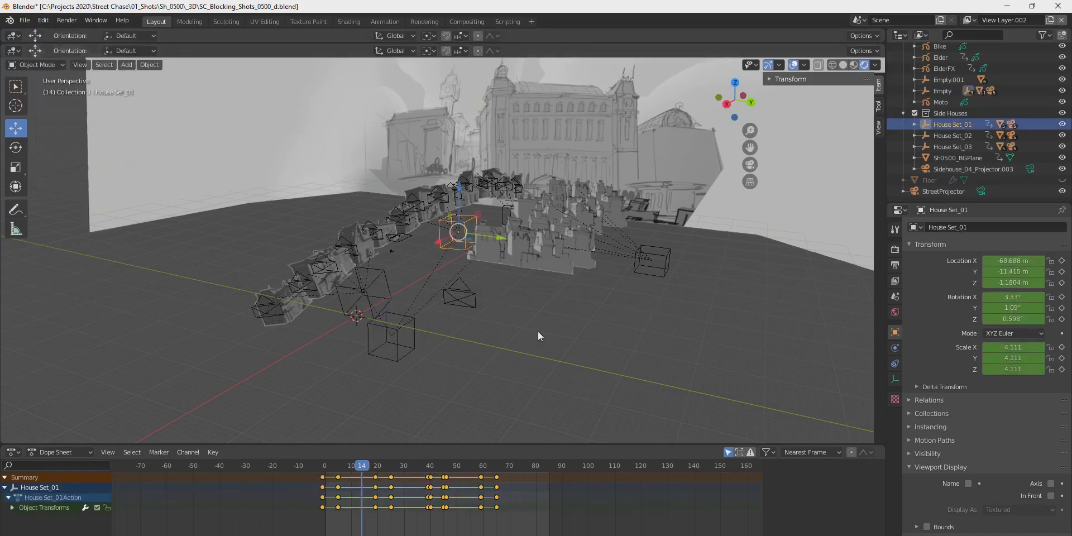
Step: Select the House Set_02, House Set_01 and House Set_03 empties together
{"action": "left_click", "coordinate": [387, 294]}
{"action": "left_click", "coordinate": [385, 280]}
{"action": "middle_click_drag", "start_coordinate": [407, 298], "coordinate": [437, 328]}
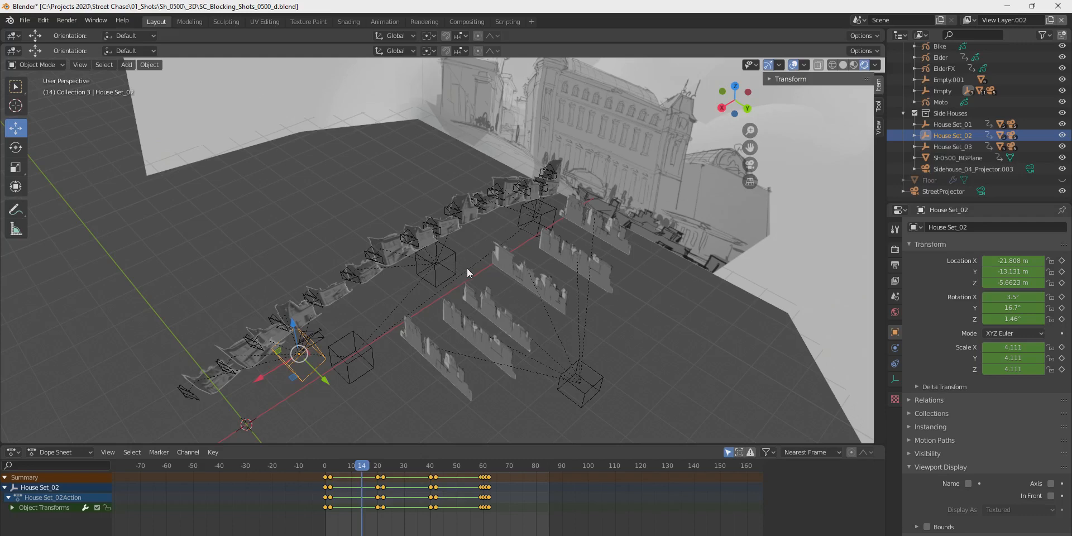
{"action": "left_click", "coordinate": [456, 255], "text": "shift"}
{"action": "left_click", "coordinate": [541, 215], "text": "shift"}
{"action": "left_click", "coordinate": [551, 223], "text": "shift"}
{"action": "left_click", "coordinate": [321, 355]}
{"action": "middle_click_drag", "start_coordinate": [340, 350], "coordinate": [355, 351]}
{"action": "left_click", "coordinate": [457, 260], "text": "shift"}
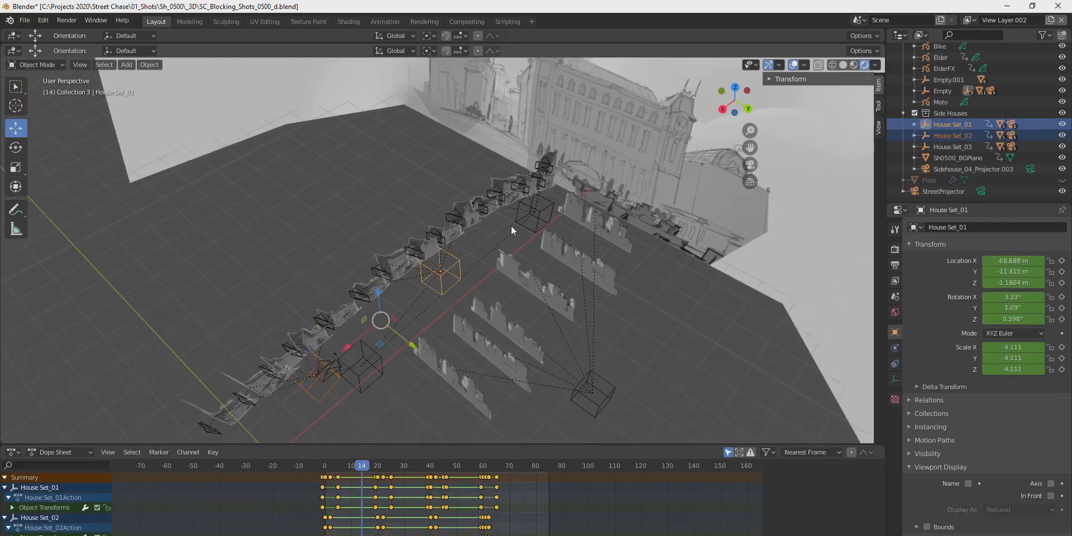
{"action": "left_click", "coordinate": [516, 221], "text": "shift"}
Step: Collapse the House Set_01, House Set_02 and House Set_03 channels in the Dope Sheet
{"action": "scroll", "coordinate": [406, 483], "scroll_direction": "down", "scroll_amount": 1}
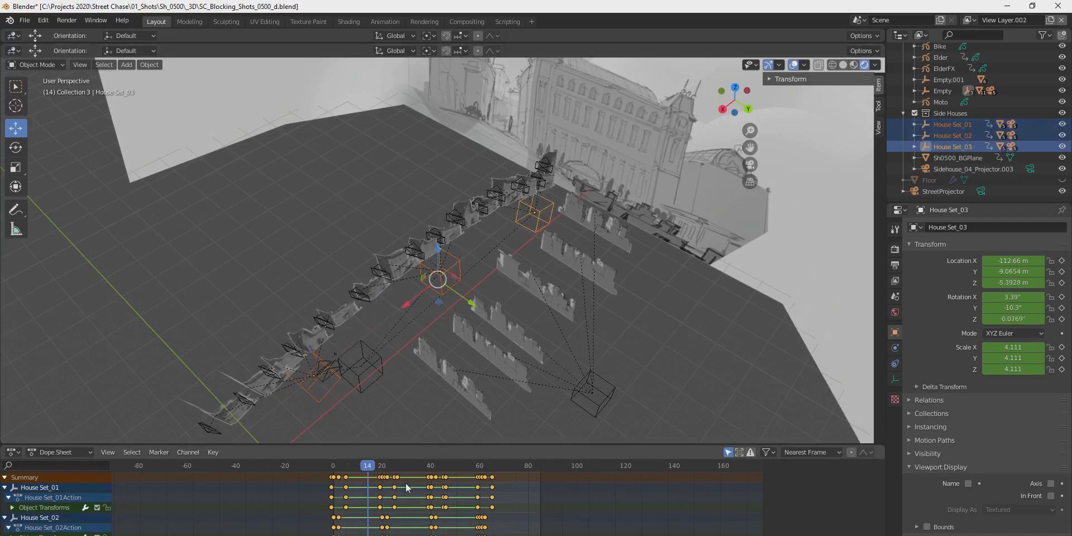
{"action": "left_click", "coordinate": [5, 489]}
{"action": "left_click", "coordinate": [4, 498]}
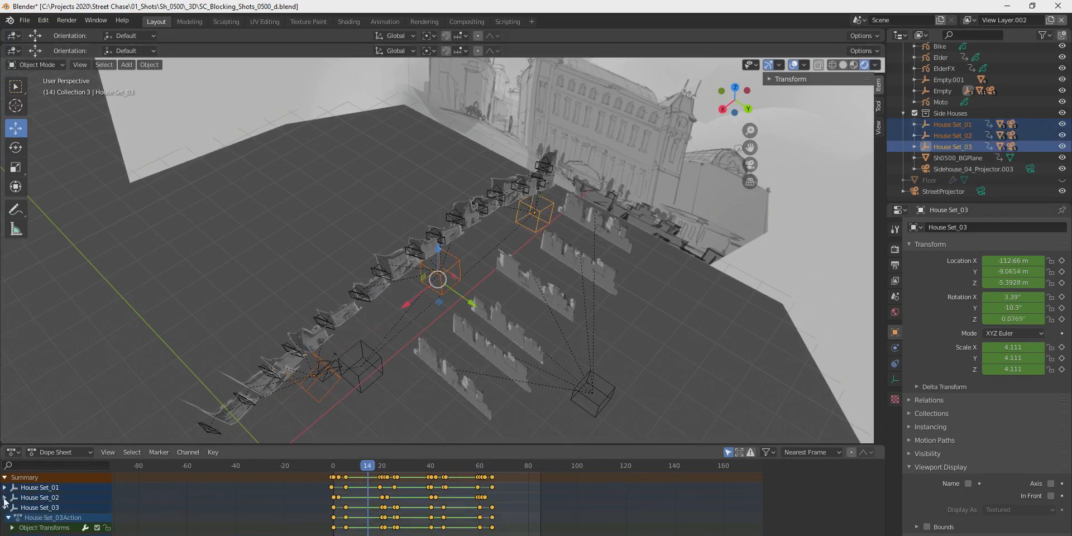
{"action": "left_click", "coordinate": [4, 507]}
Step: Scrub to frame 10 and on to frame 35, switch to the camera view, and scrub back to frame 14
{"action": "mouse_move", "coordinate": [361, 466]}
{"action": "left_mouse_down"}
{"action": "mouse_move", "coordinate": [335, 467]}
{"action": "mouse_move", "coordinate": [357, 467]}
{"action": "left_mouse_up"}
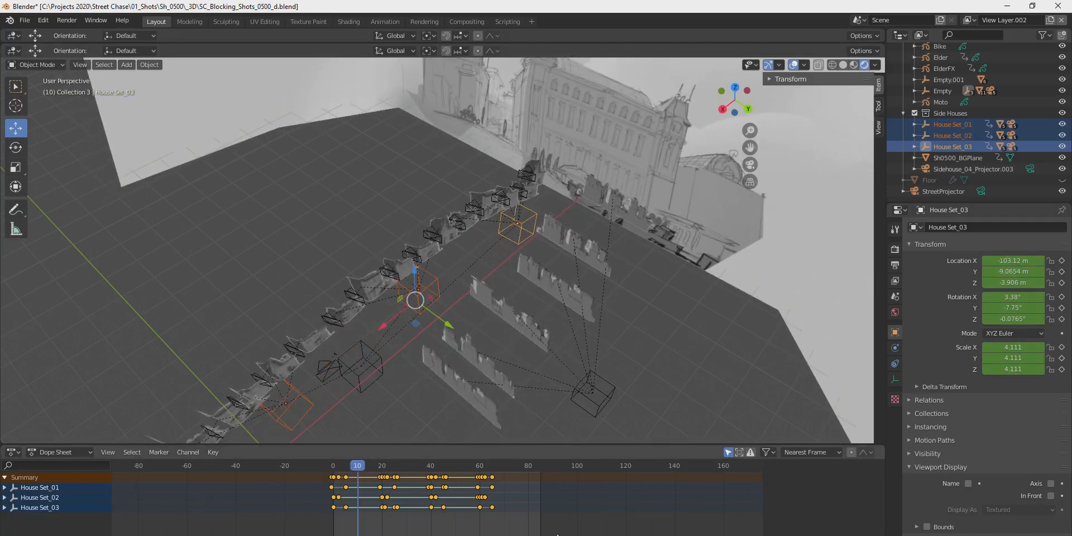
{"action": "left_click_drag", "start_coordinate": [358, 467], "coordinate": [417, 475]}
{"action": "left_click", "coordinate": [750, 165]}
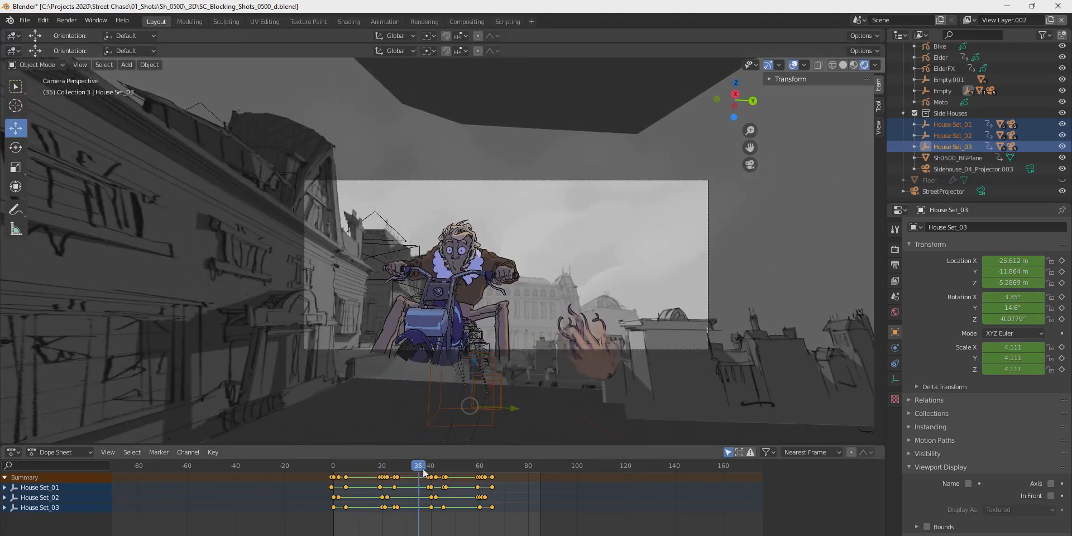
{"action": "left_click_drag", "start_coordinate": [402, 470], "coordinate": [367, 478]}
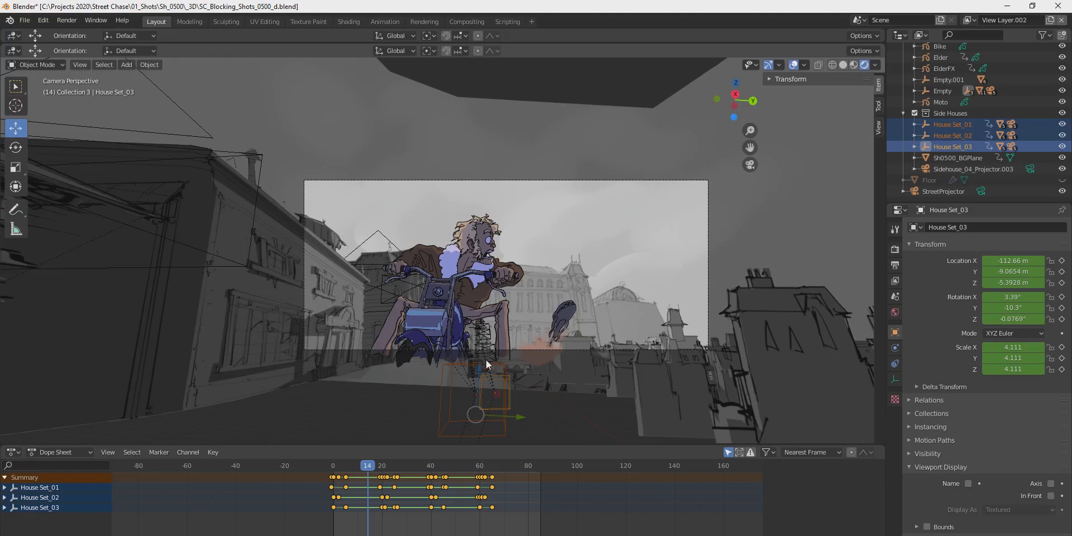
Step: Try spreading the three house sets' keyframes apart around frame 17 in the Dope Sheet
{"action": "key", "text": "r"}
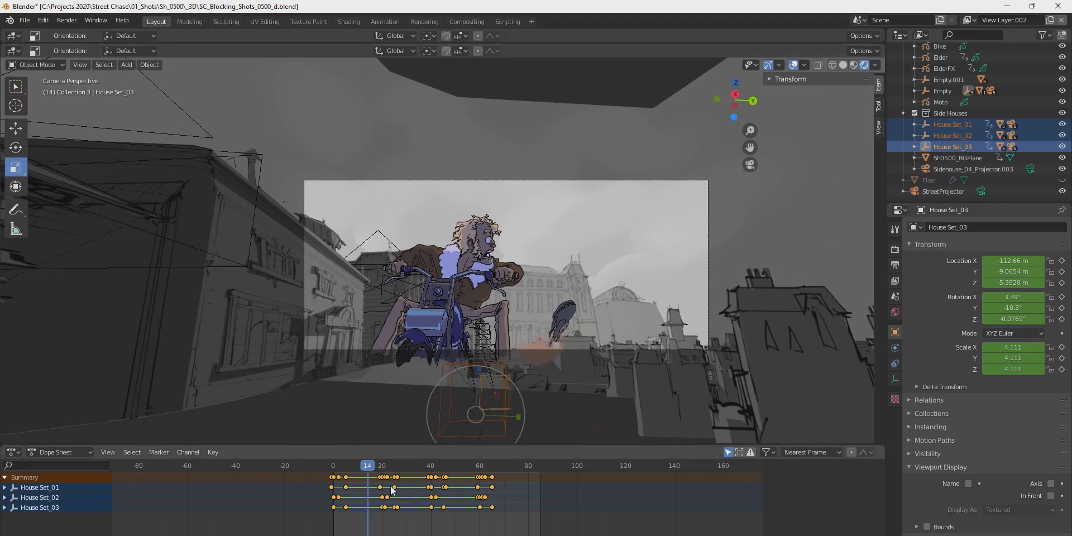
{"action": "left_click_drag", "start_coordinate": [370, 468], "coordinate": [398, 495]}
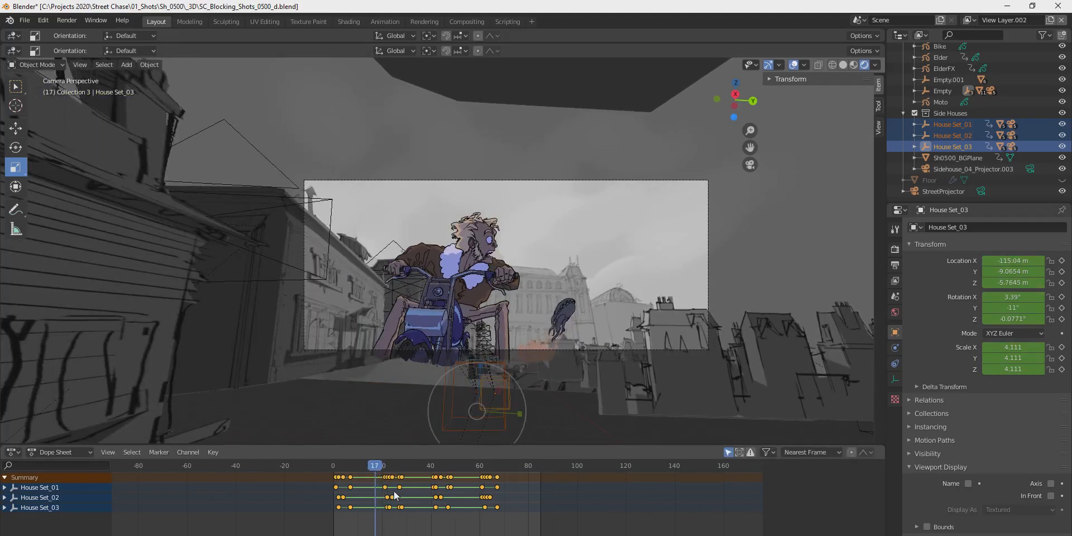
{"action": "key", "text": "ctrl+z"}
{"action": "key", "text": "s"}
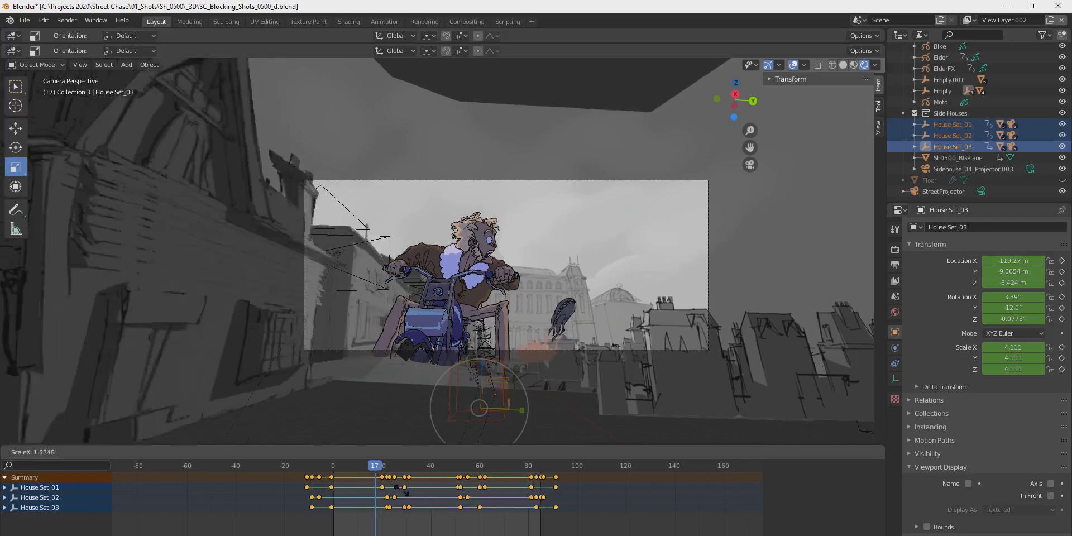
{"action": "left_click", "coordinate": [426, 497]}
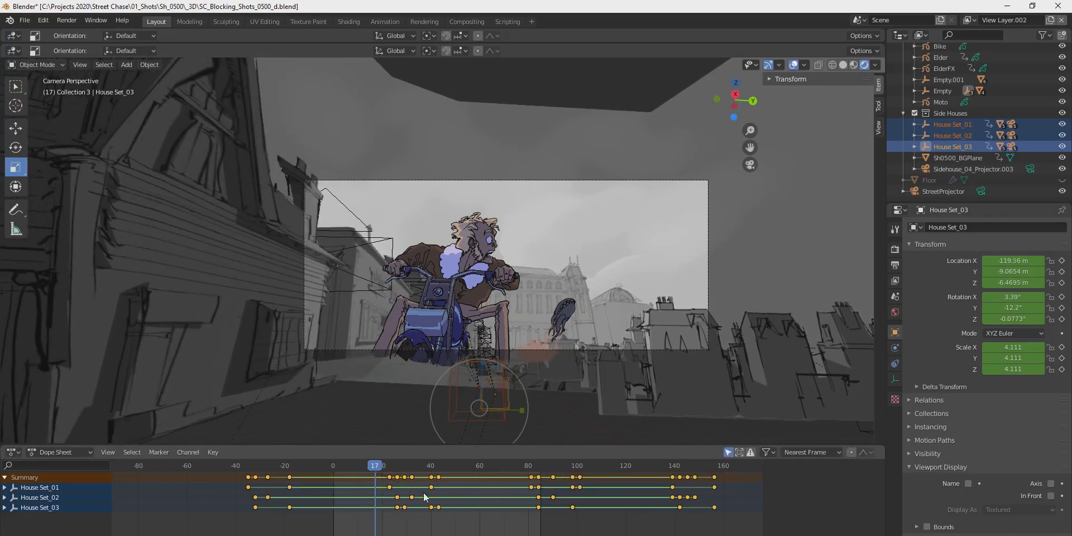
Step: Play the slowed-down background from near the start of the shot to frame 57, and undo the keyframe stretch
{"action": "left_click_drag", "start_coordinate": [373, 468], "coordinate": [337, 475]}
{"action": "key", "text": "space"}
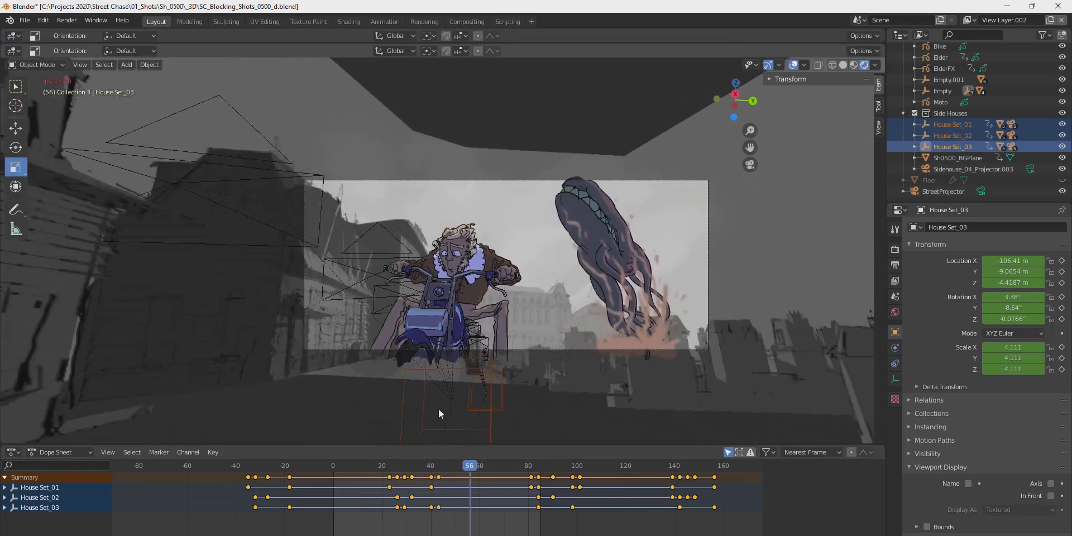
{"action": "key", "text": "space"}
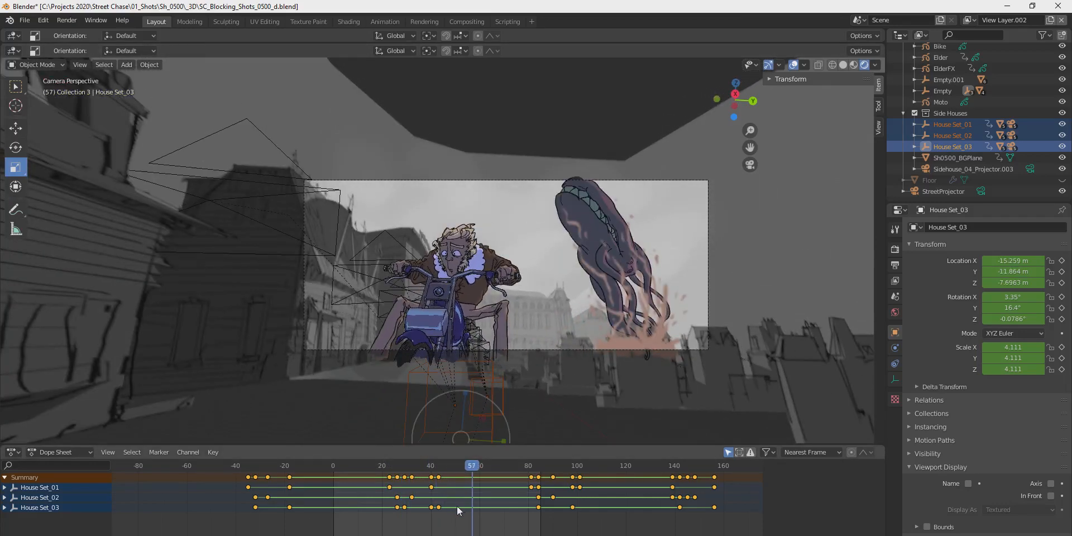
{"action": "key", "text": "ctrl+z"}
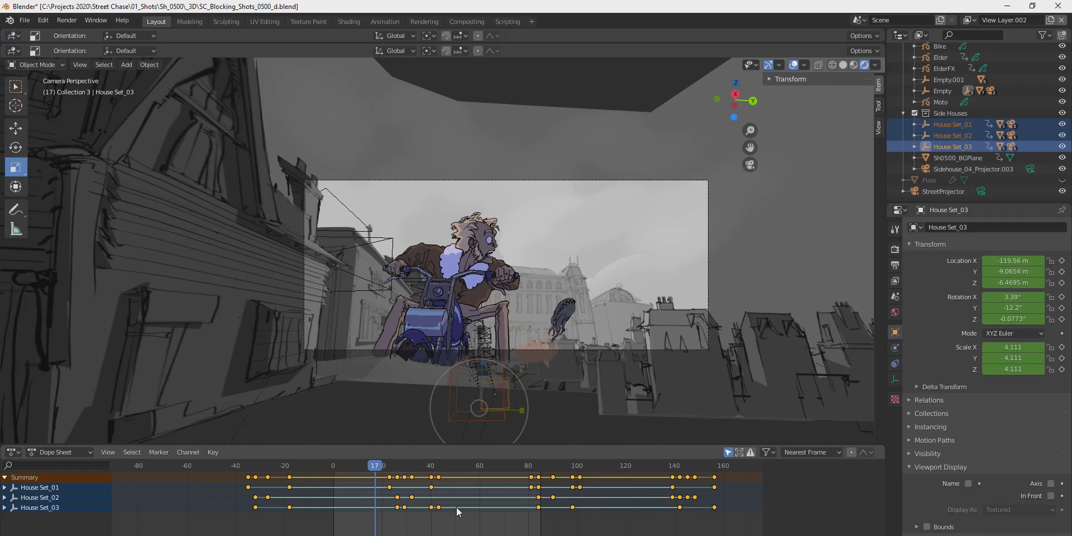
{"action": "left_click", "coordinate": [45, 22]}
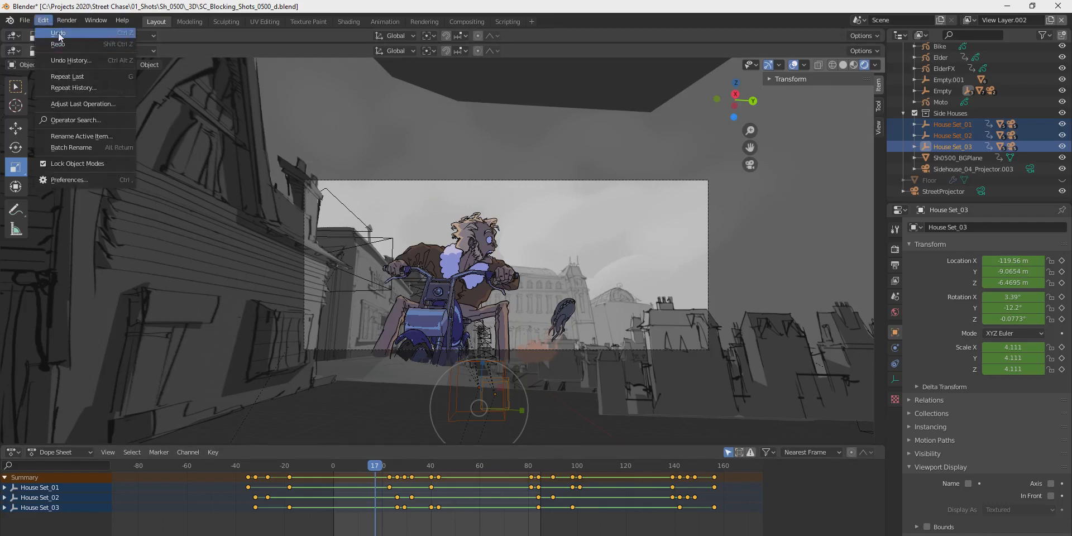
{"action": "key", "text": "ctrl+z"}
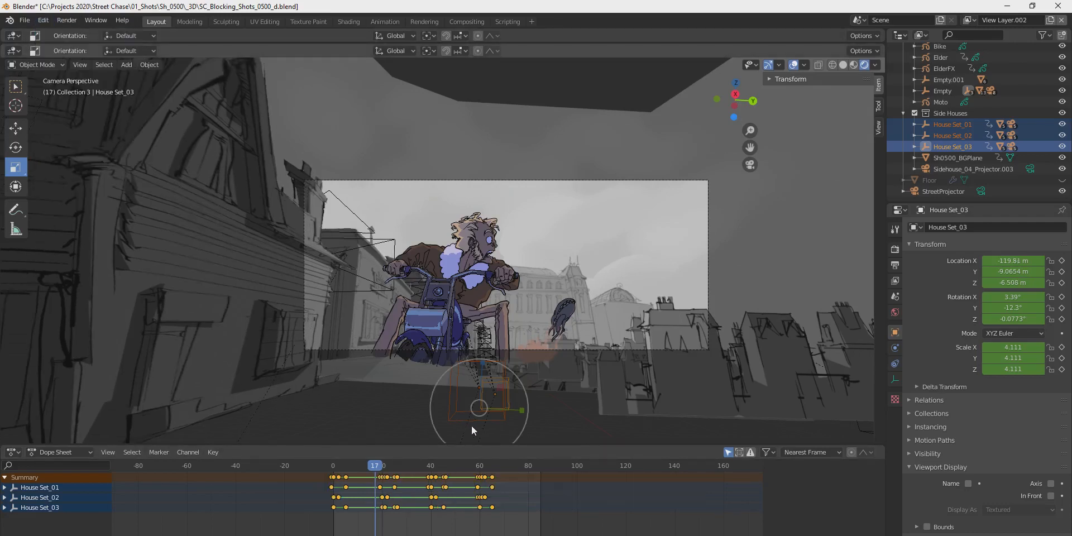
Step: Replay the start of the shot and try compressing the three house sets' keyframes around frame 14
{"action": "left_click_drag", "start_coordinate": [370, 466], "coordinate": [333, 466]}
{"action": "key", "text": "space"}
{"action": "key", "text": "space"}
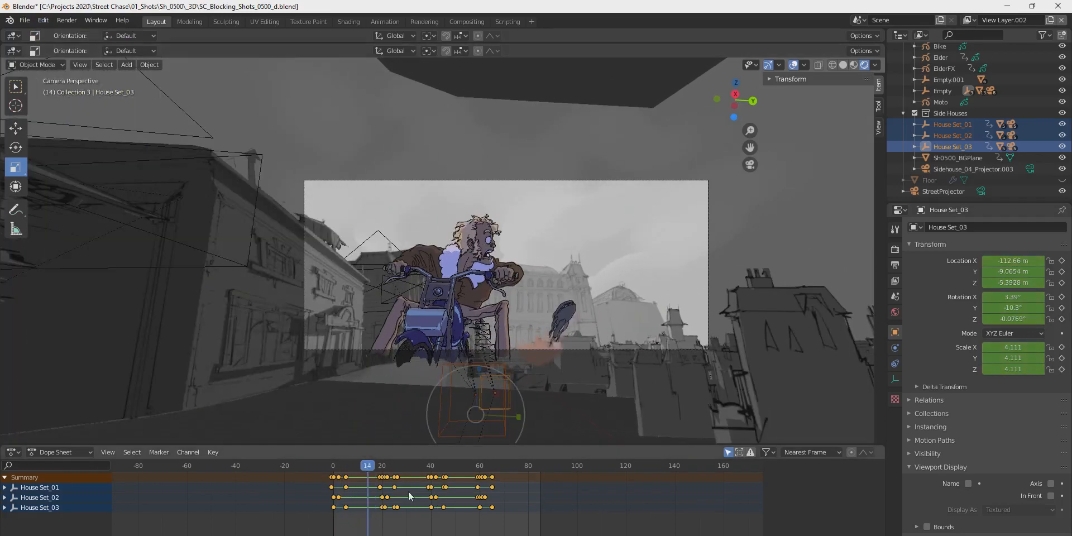
{"action": "key", "text": "s"}
{"action": "left_click", "coordinate": [367, 466]}
Step: Play the sped-up background from frame 3 to frame 39, and undo the keyframe compression
{"action": "left_click_drag", "start_coordinate": [367, 465], "coordinate": [339, 467]}
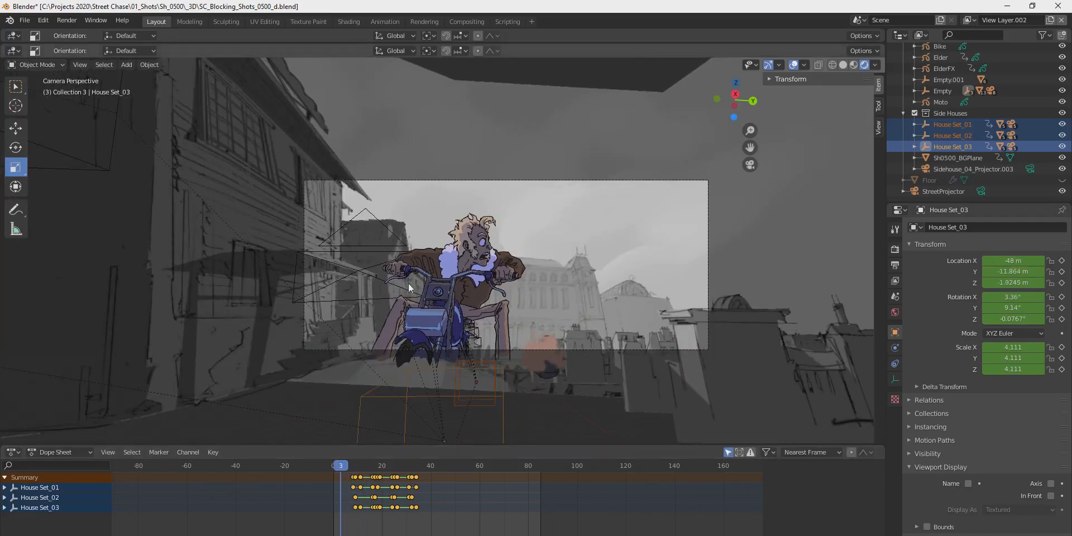
{"action": "key", "text": "space"}
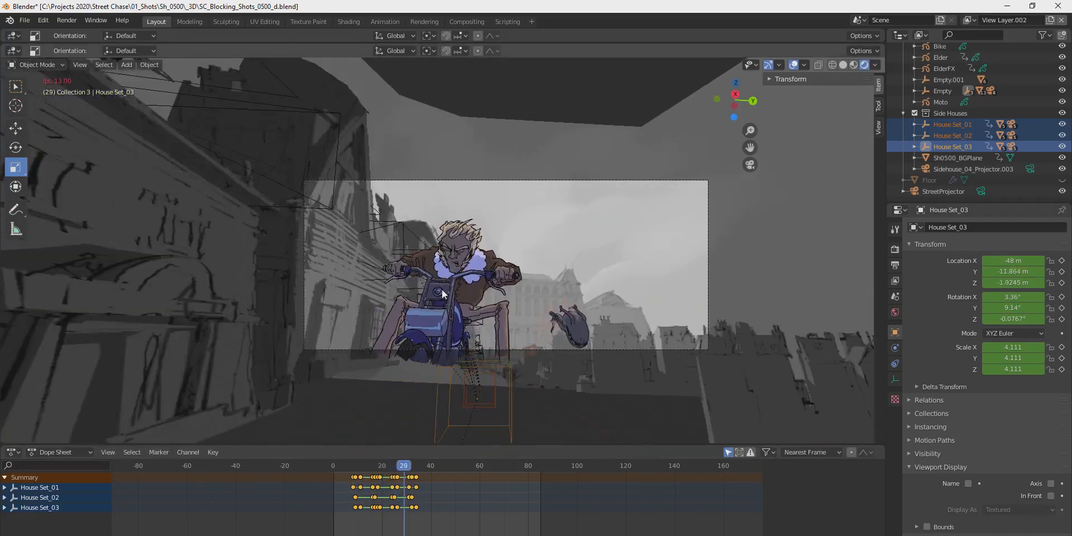
{"action": "key", "text": "space"}
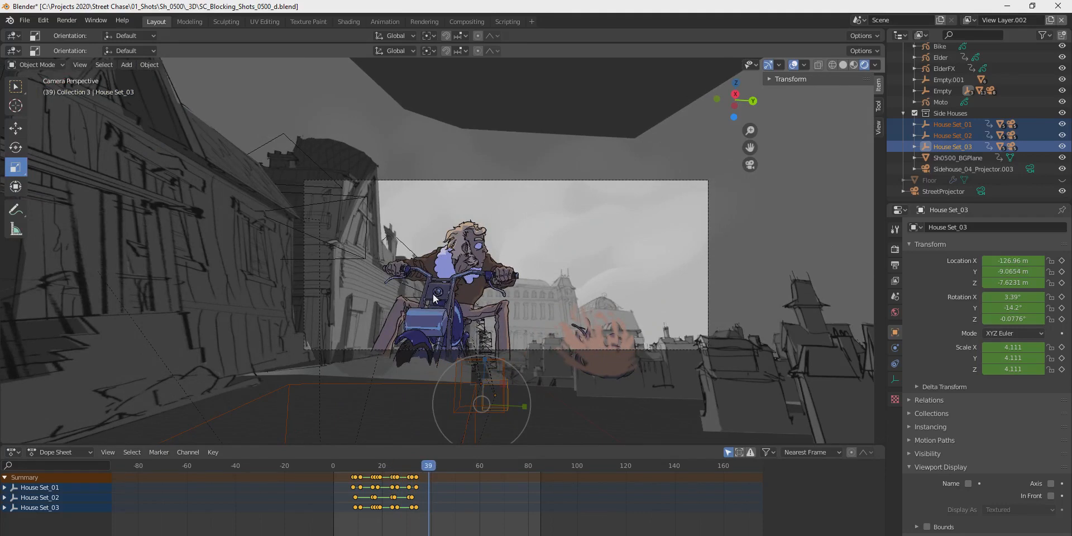
{"action": "key", "text": "ctrl+z"}
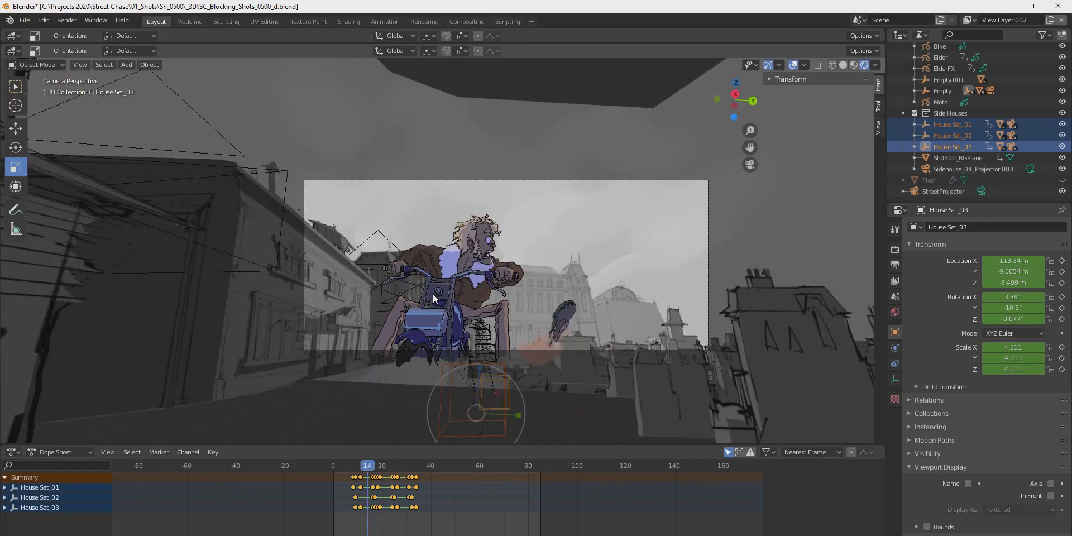
{"action": "key", "text": "ctrl+z"}
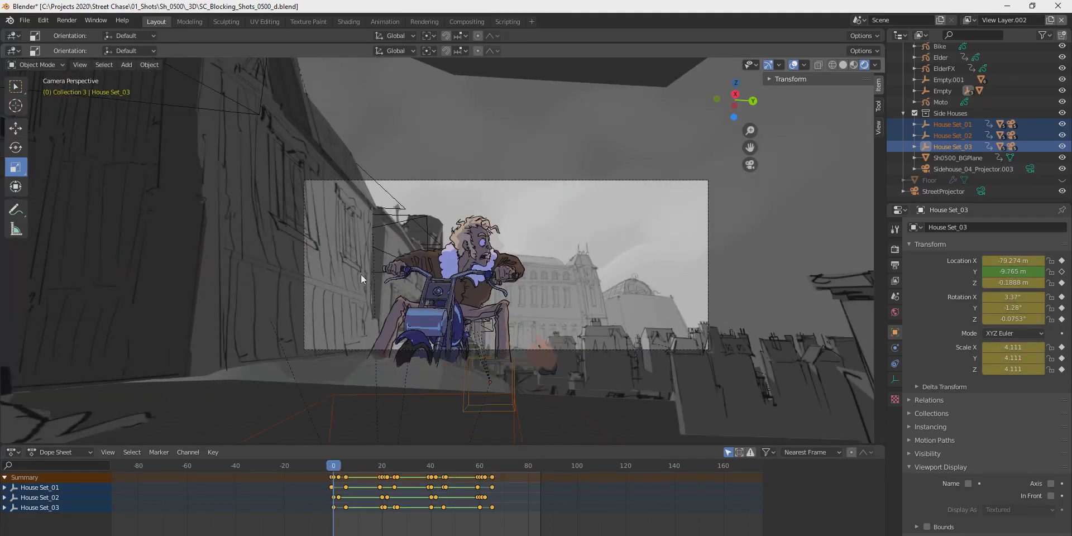
Step: Leave the camera view, select Sidehouse_05 and look over how the house sets are laid out along the street
{"action": "left_click", "coordinate": [753, 160]}
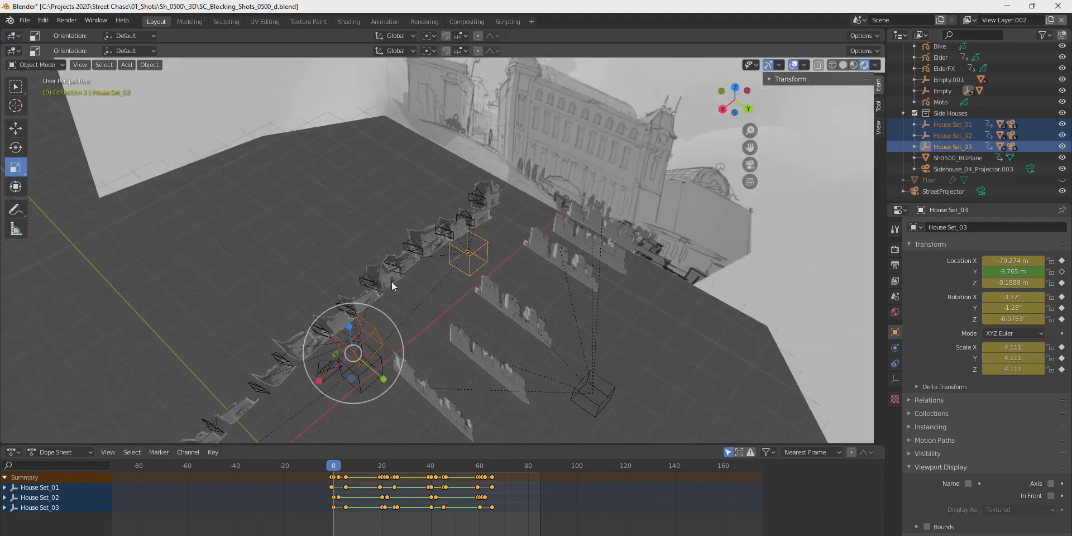
{"action": "left_click", "coordinate": [391, 285]}
{"action": "middle_click_drag", "start_coordinate": [423, 279], "coordinate": [498, 262], "text": "shift"}
{"action": "scroll", "coordinate": [490, 279], "scroll_direction": "up", "scroll_amount": 3}
{"action": "scroll", "coordinate": [528, 270], "scroll_direction": "down", "scroll_amount": 5}
{"action": "middle_click_drag", "start_coordinate": [551, 240], "coordinate": [520, 256], "text": "shift"}
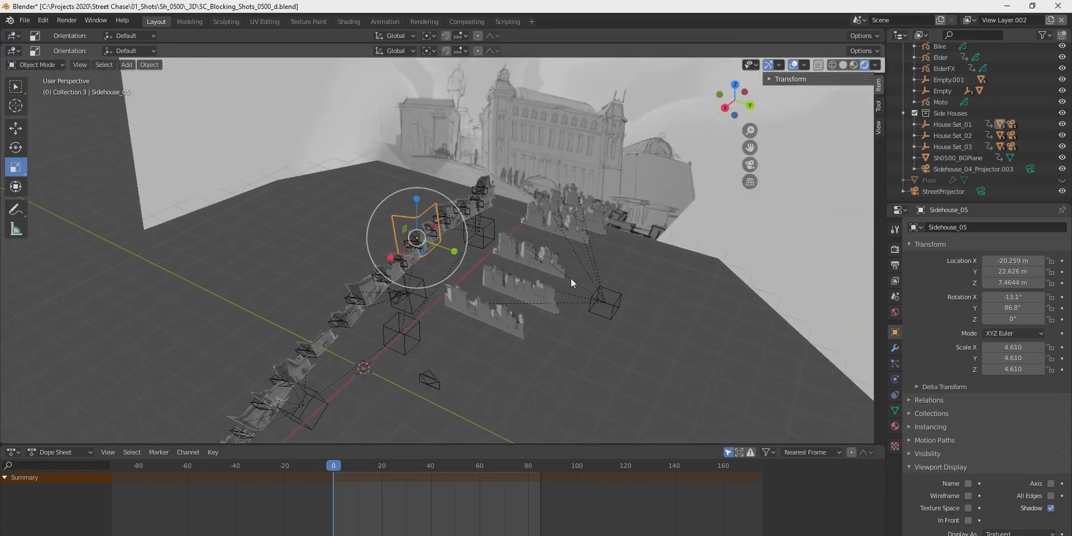
Step: In the camera view, hide the viewport overlays and unhide the Floor object
{"action": "left_click", "coordinate": [749, 168]}
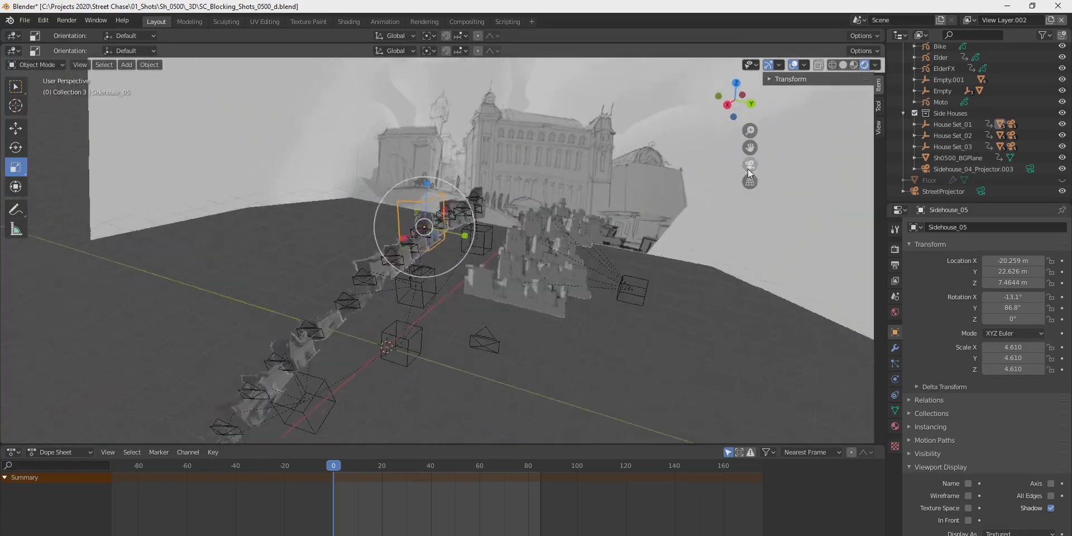
{"action": "left_click", "coordinate": [795, 65]}
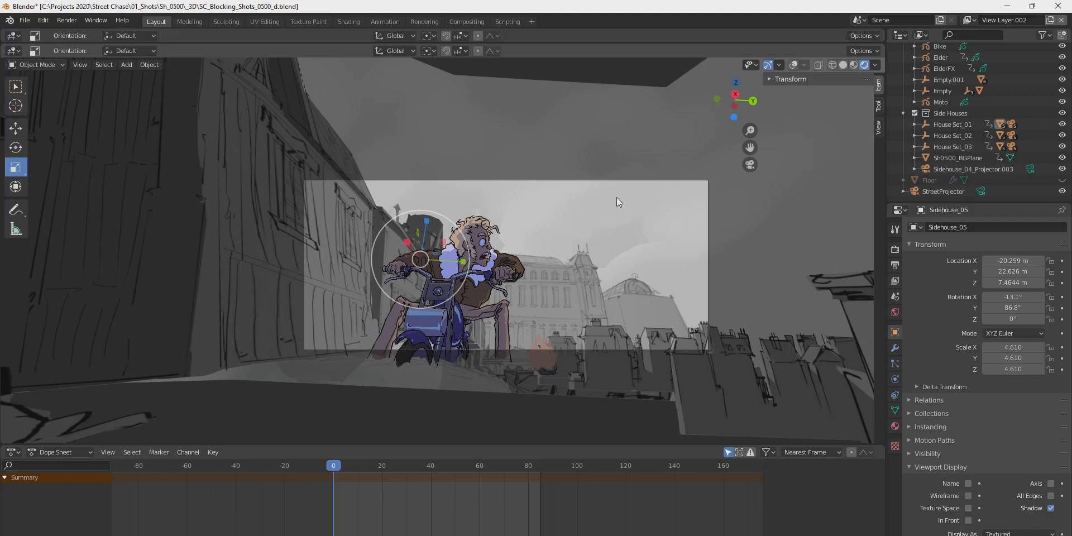
{"action": "left_click", "coordinate": [1062, 181]}
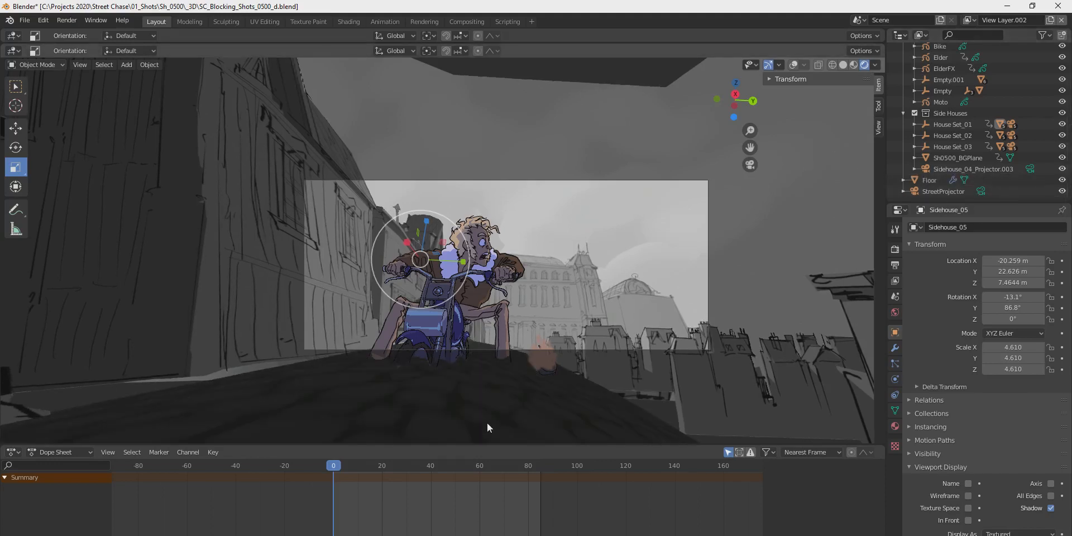
Step: Leave the camera view and examine the cobblestone floor between the house rows up close
{"action": "left_click", "coordinate": [751, 166]}
{"action": "scroll", "coordinate": [413, 343], "scroll_direction": "up", "scroll_amount": 5}
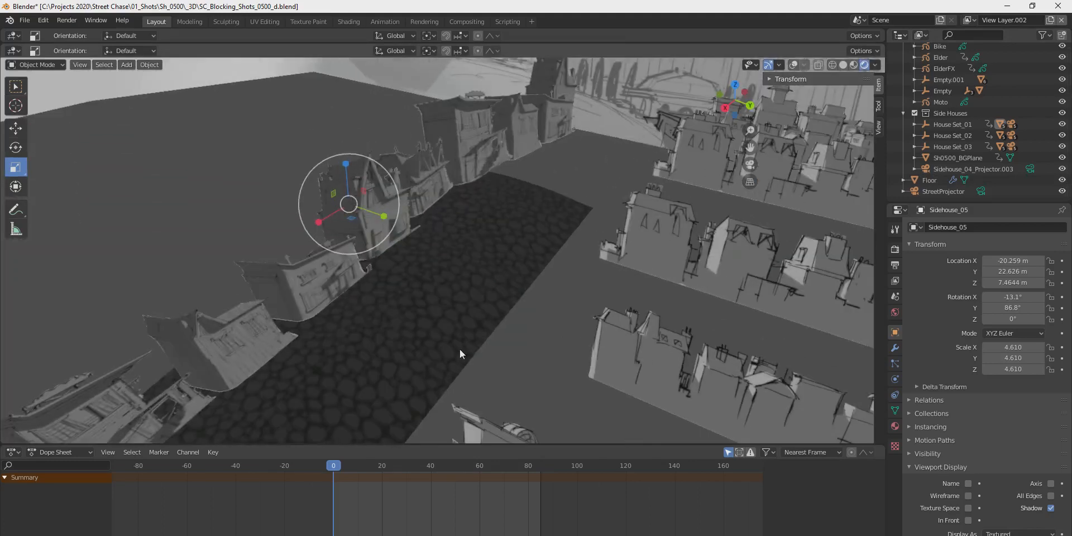
{"action": "scroll", "coordinate": [541, 273], "scroll_direction": "up", "scroll_amount": 8}
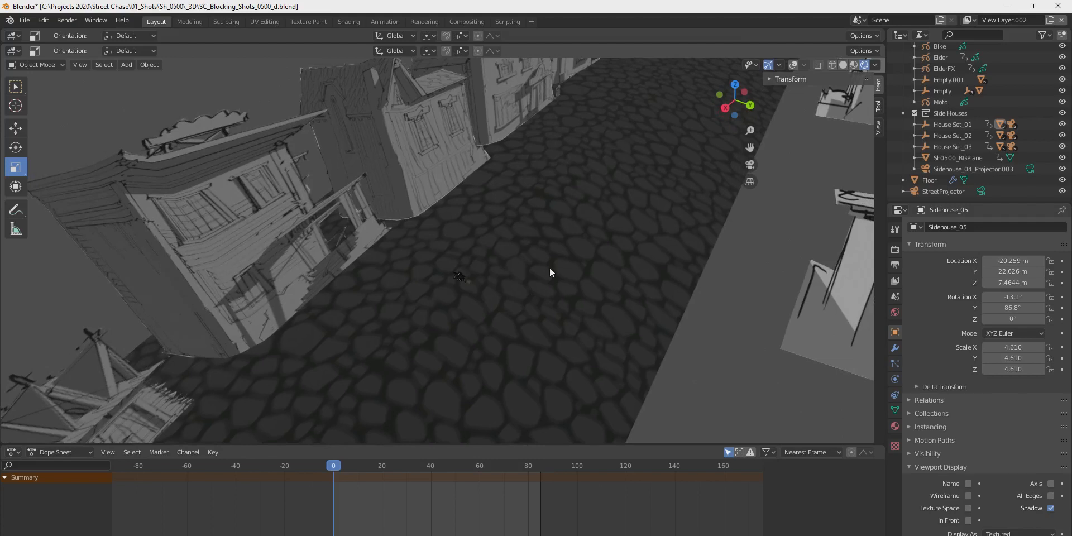
{"action": "middle_click_drag", "start_coordinate": [550, 267], "coordinate": [533, 328], "text": "shift"}
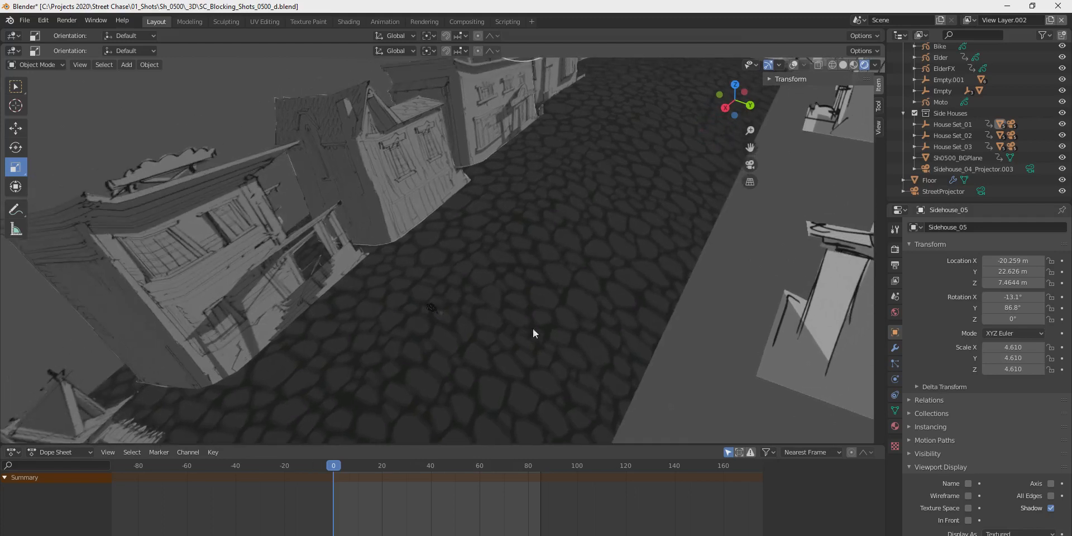
Step: Scrub the timeline from frame 0 to 88 and back to frame 32 to examine how the cobblestone floor animates
{"action": "left_click", "coordinate": [336, 465]}
{"action": "mouse_move", "coordinate": [343, 465]}
{"action": "left_mouse_down"}
{"action": "mouse_move", "coordinate": [357, 468]}
{"action": "mouse_move", "coordinate": [437, 388]}
{"action": "mouse_move", "coordinate": [349, 489]}
{"action": "mouse_move", "coordinate": [354, 467]}
{"action": "left_mouse_up"}
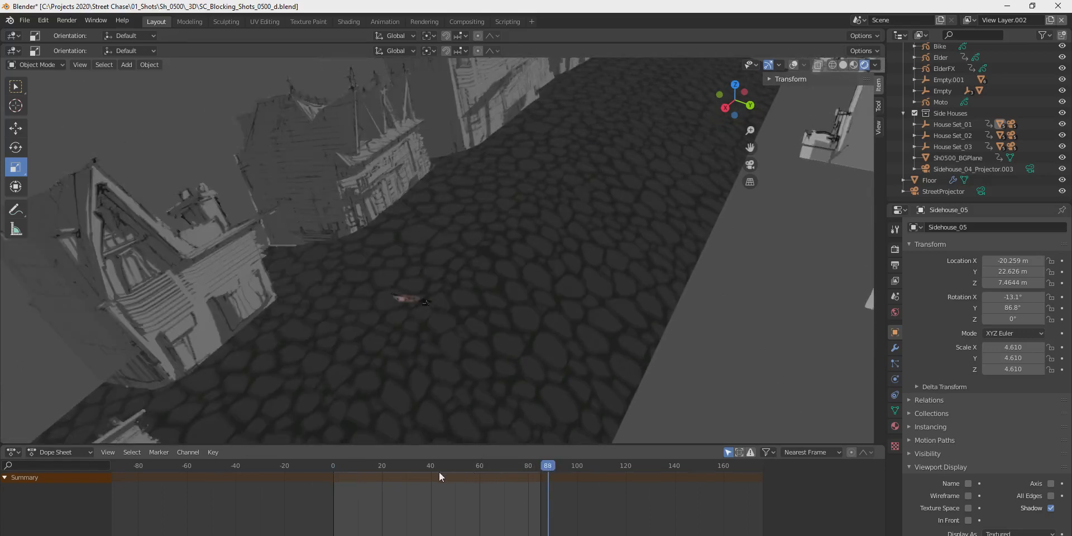
{"action": "left_click", "coordinate": [438, 473]}
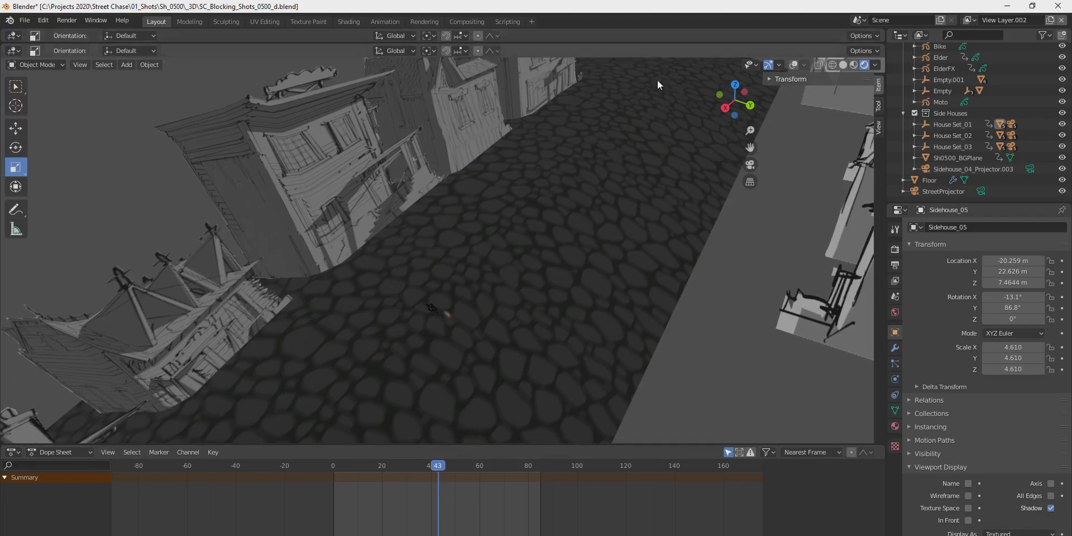
{"action": "left_click", "coordinate": [392, 466]}
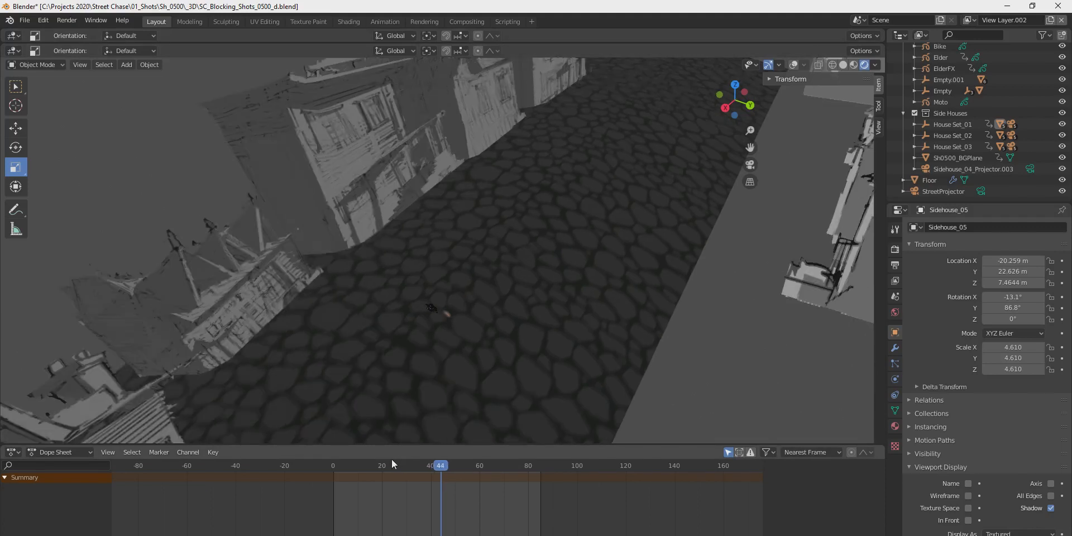
{"action": "left_click_drag", "start_coordinate": [406, 465], "coordinate": [418, 468]}
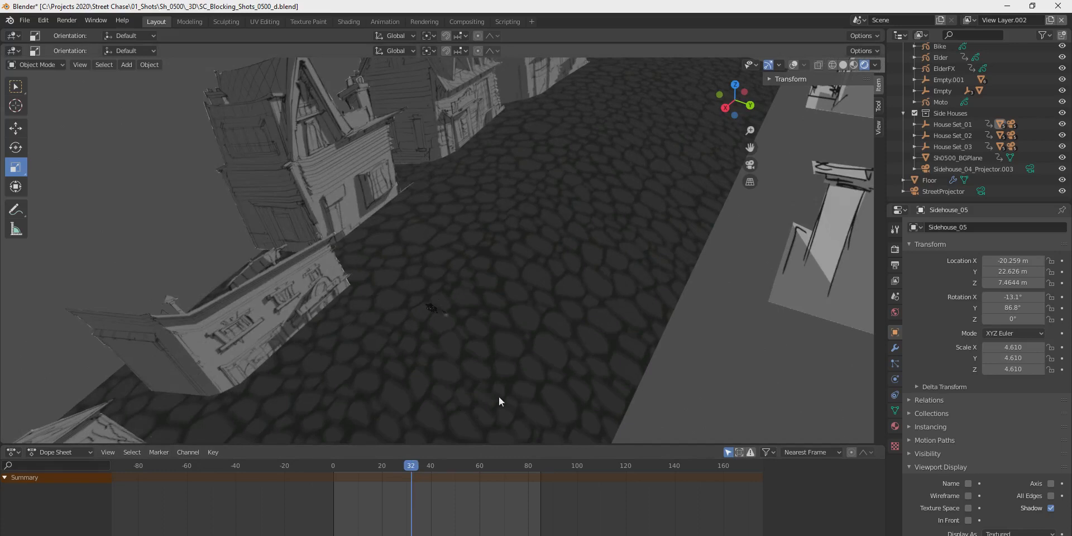
{"action": "scroll", "coordinate": [514, 403], "scroll_direction": "down", "scroll_amount": 5}
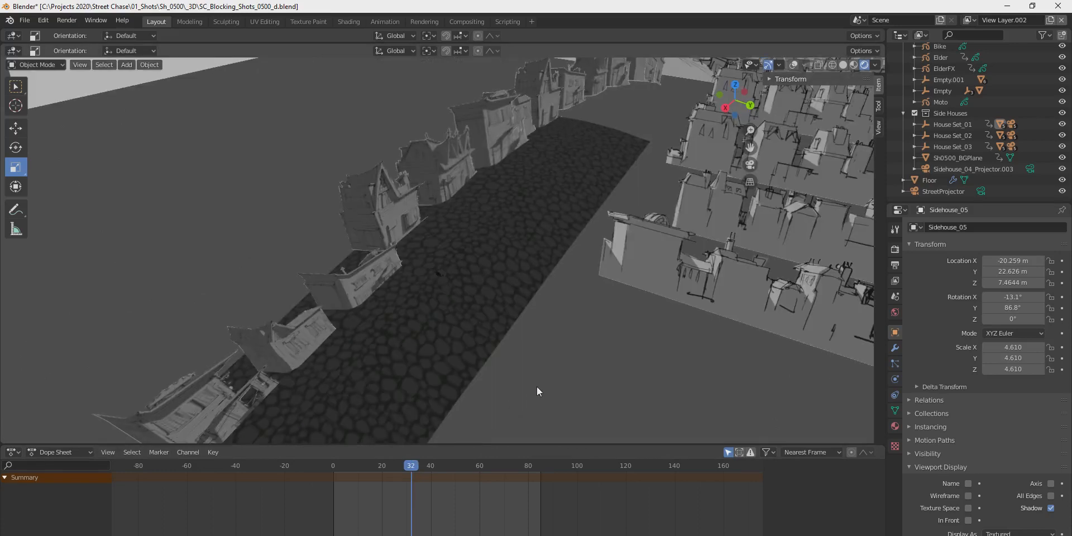
{"action": "scroll", "coordinate": [495, 347], "scroll_direction": "up", "scroll_amount": 2}
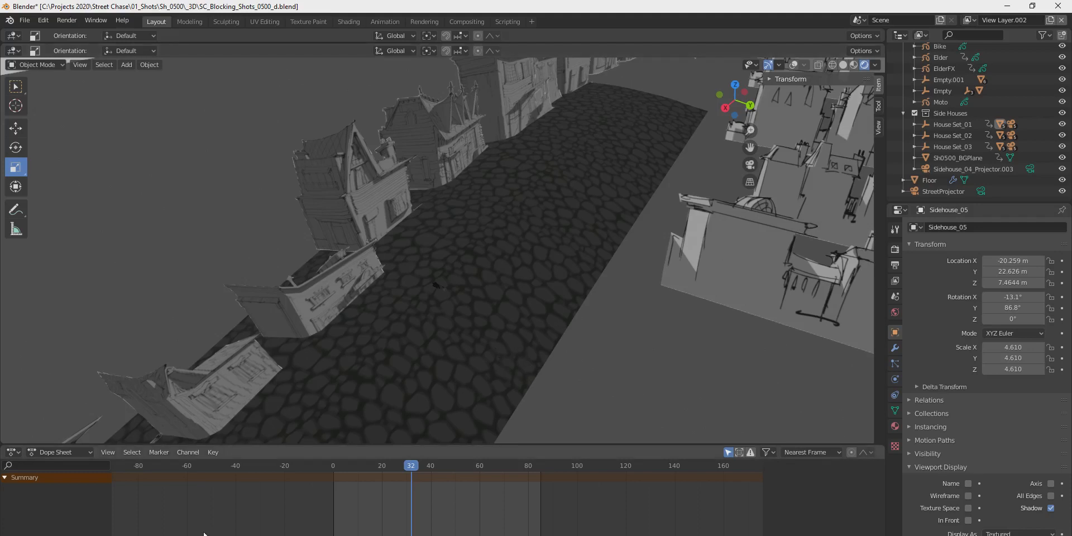
Step: Switch to Photoshop and bring Street_Base.psd in front of Side Houses.psd, enlarging its window to show the whole cobblestone texture
{"action": "mouse_move", "coordinate": [205, 535]}
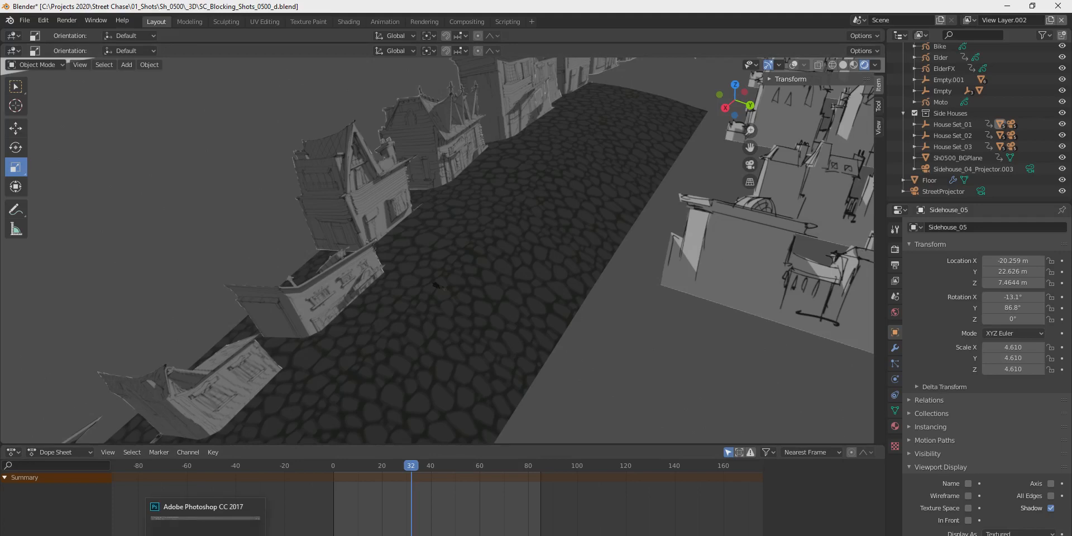
{"action": "left_click", "coordinate": [205, 509]}
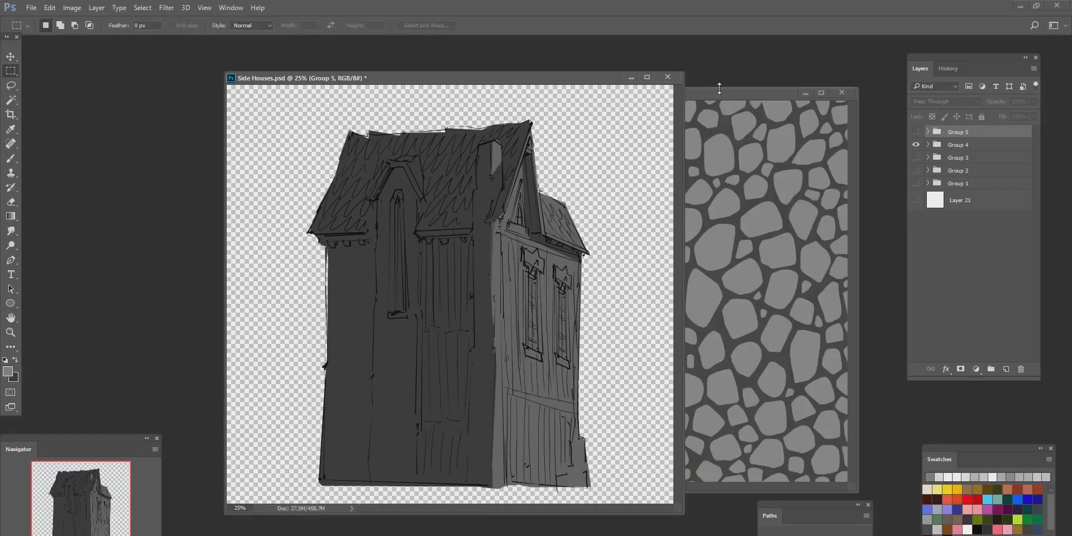
{"action": "left_click_drag", "start_coordinate": [721, 93], "coordinate": [662, 103]}
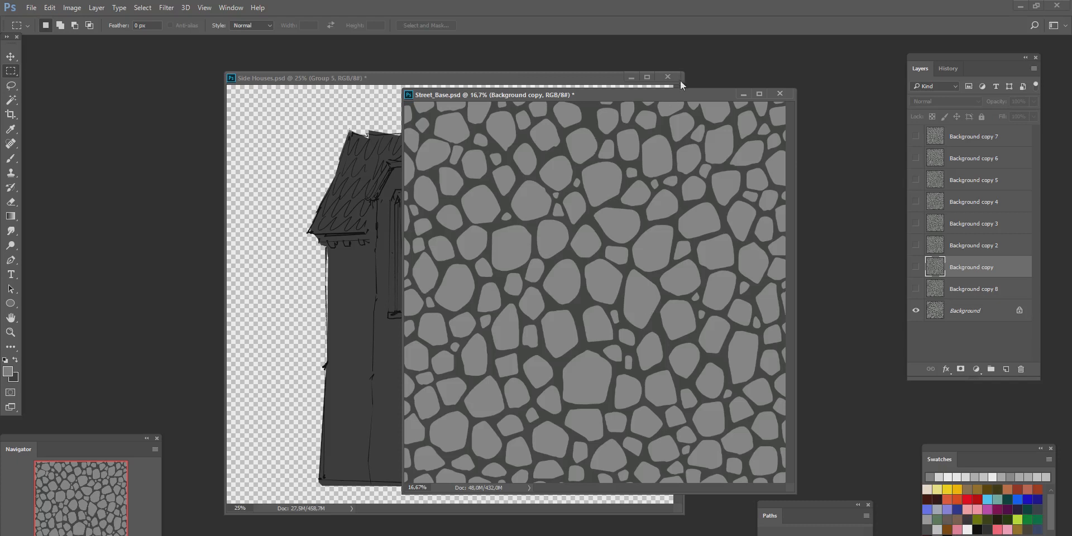
{"action": "left_click_drag", "start_coordinate": [678, 96], "coordinate": [598, 105]}
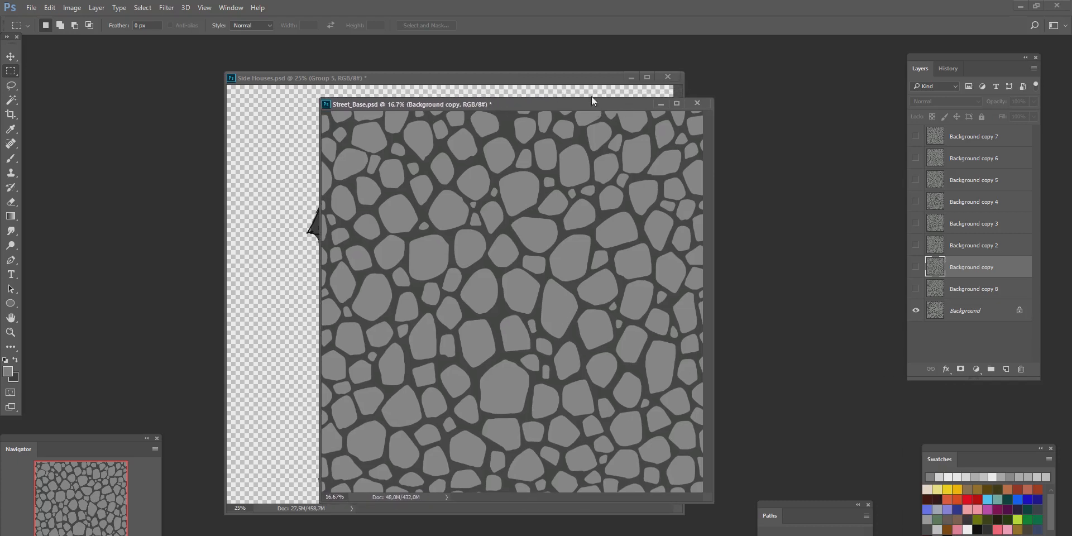
{"action": "left_click_drag", "start_coordinate": [713, 504], "coordinate": [690, 440]}
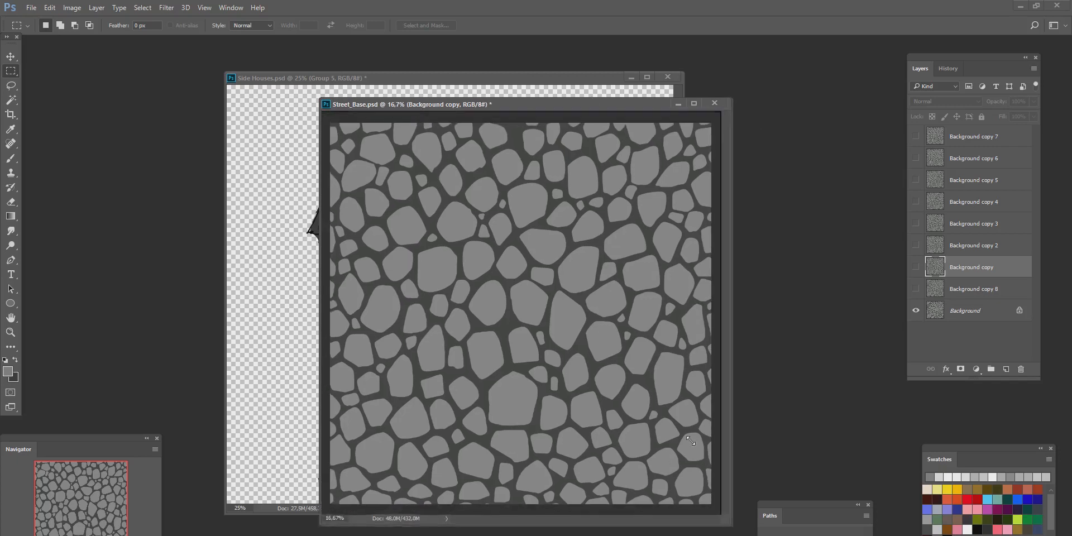
{"action": "scroll", "coordinate": [616, 432], "scroll_direction": "down", "scroll_amount": 4, "text": "alt"}
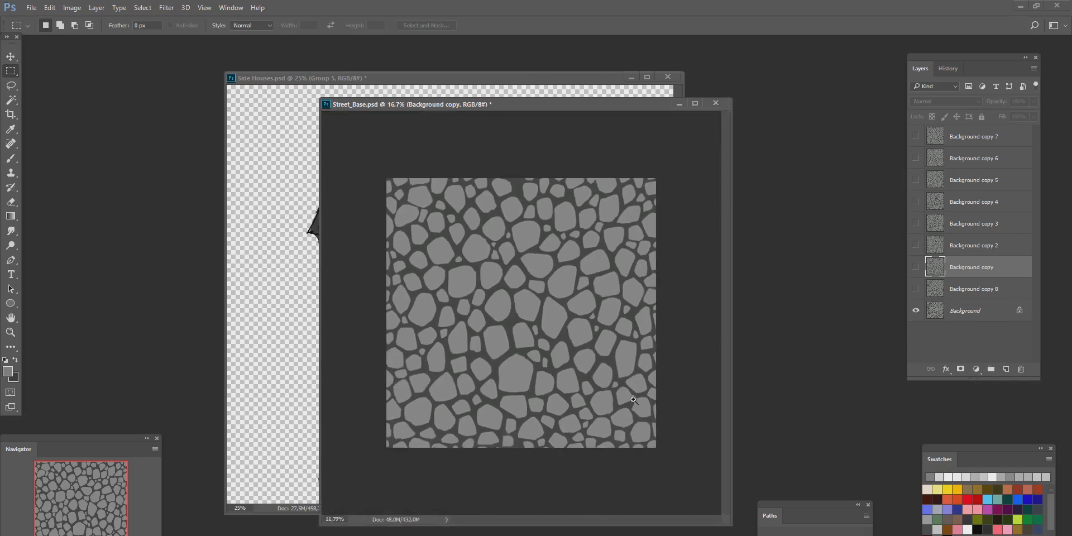
Step: Preview a horizontal Offset with Wrap Around on the Background layer, shifting it by about +2229 pixels, and dismiss the filter without applying it
{"action": "left_click", "coordinate": [931, 313]}
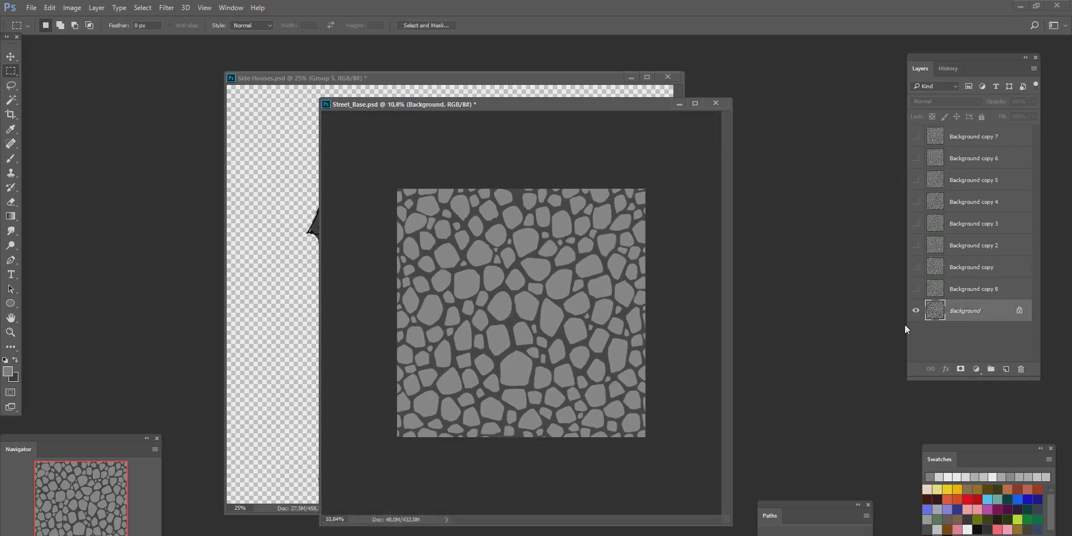
{"action": "left_click", "coordinate": [169, 9]}
{"action": "mouse_move", "coordinate": [230, 227]}
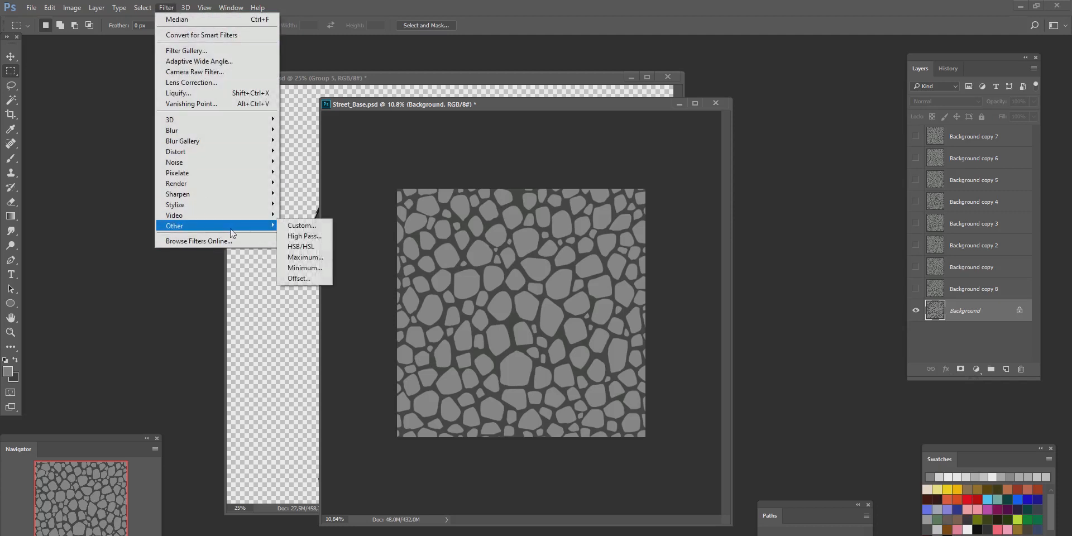
{"action": "left_click", "coordinate": [313, 278]}
{"action": "left_click_drag", "start_coordinate": [562, 153], "coordinate": [749, 219]}
{"action": "left_click_drag", "start_coordinate": [701, 244], "coordinate": [697, 246]}
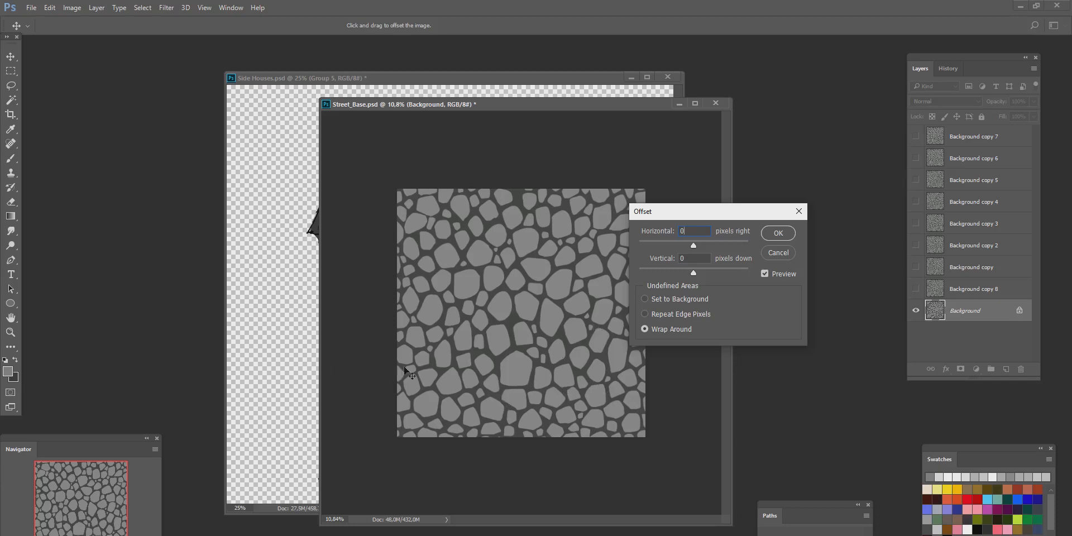
{"action": "left_click_drag", "start_coordinate": [695, 247], "coordinate": [706, 246]}
{"action": "left_click", "coordinate": [780, 234]}
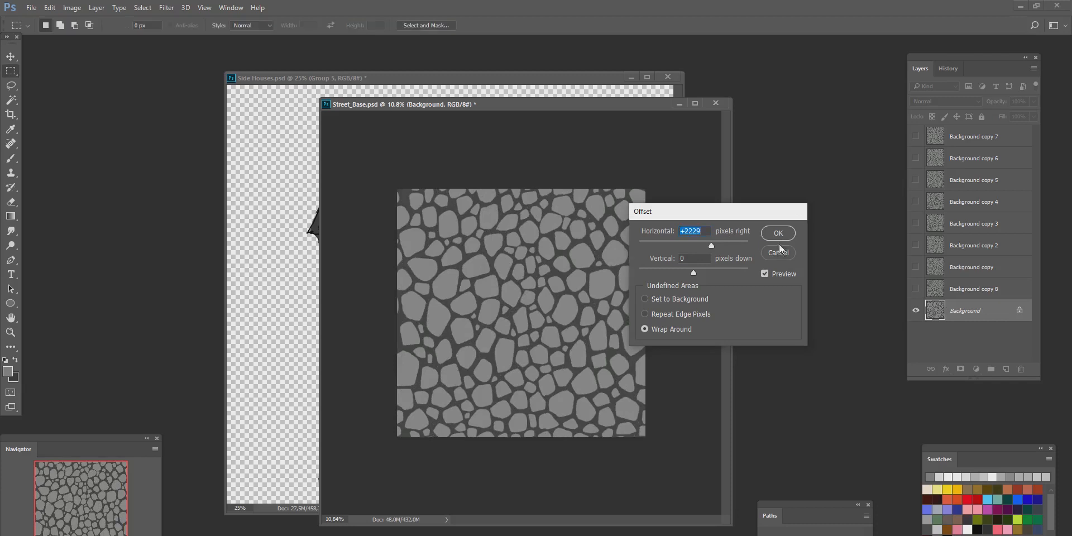
Step: Set the painting colour to blue, choose a hard round brush, and enlarge it for drawing on the cobblestones
{"action": "left_click", "coordinate": [1030, 502]}
{"action": "left_click", "coordinate": [11, 158]}
{"action": "right_click", "coordinate": [622, 306]}
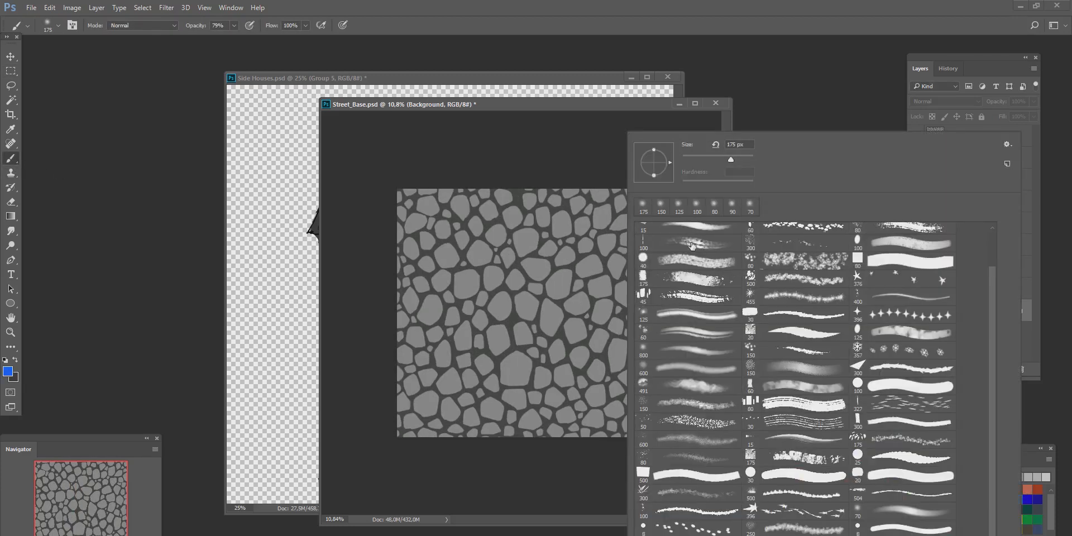
{"action": "left_click_drag", "start_coordinate": [997, 316], "coordinate": [988, 263]}
{"action": "double_click", "coordinate": [706, 237]}
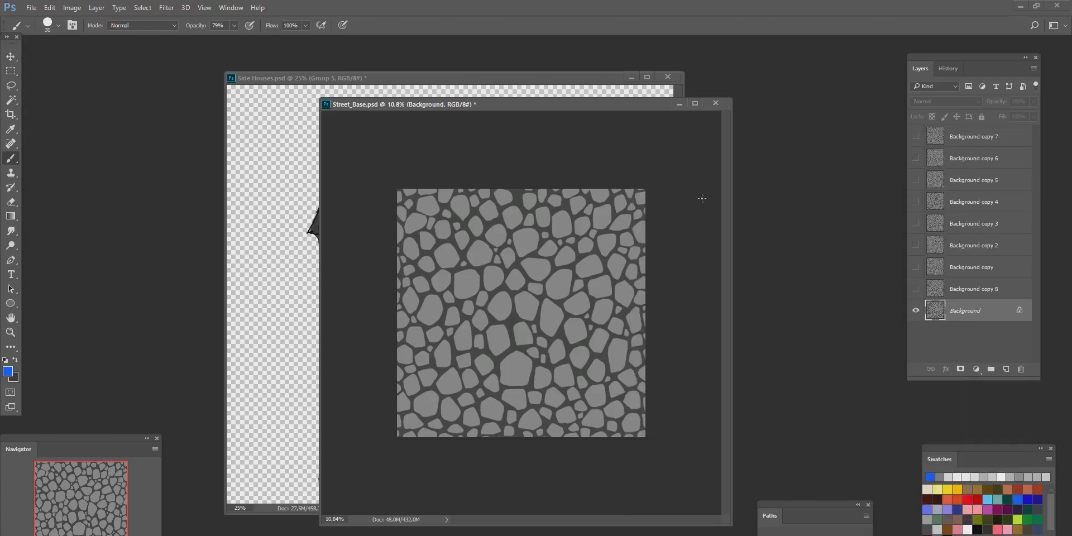
{"action": "key", "text": "bracketright"}
{"action": "key", "text": "bracketright"}
{"action": "key", "text": "bracketright"}
{"action": "key", "text": "bracketright"}
{"action": "key", "text": "bracketright"}
{"action": "key", "text": "bracketright"}
Step: Draw a blue smiley face with spiky hair at the centre of the cobblestone texture using a 125 px brush at 100% opacity
{"action": "mouse_move", "coordinate": [535, 280]}
{"action": "left_mouse_down"}
{"action": "mouse_move", "coordinate": [485, 352]}
{"action": "mouse_move", "coordinate": [534, 281]}
{"action": "mouse_move", "coordinate": [533, 342]}
{"action": "mouse_move", "coordinate": [569, 337]}
{"action": "mouse_move", "coordinate": [525, 272]}
{"action": "mouse_move", "coordinate": [578, 296]}
{"action": "left_mouse_up"}
{"action": "key", "text": "bracketright"}
{"action": "key", "text": "0"}
{"action": "left_click", "coordinate": [511, 309]}
{"action": "left_click", "coordinate": [556, 312]}
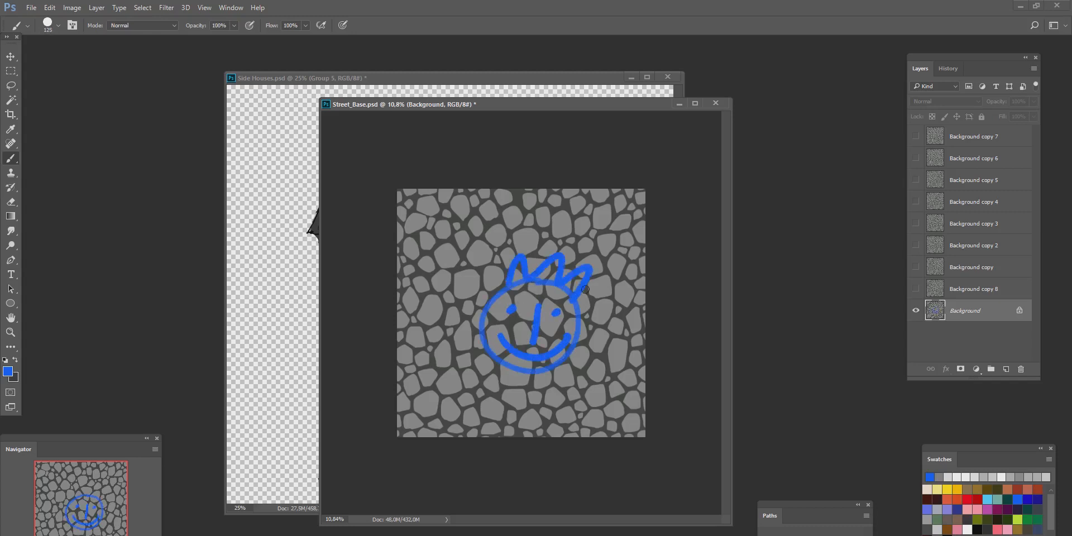
Step: Preview how a horizontal Offset wraps the blue face around the texture's edges, and cancel the filter
{"action": "left_click", "coordinate": [166, 9]}
{"action": "mouse_move", "coordinate": [190, 226]}
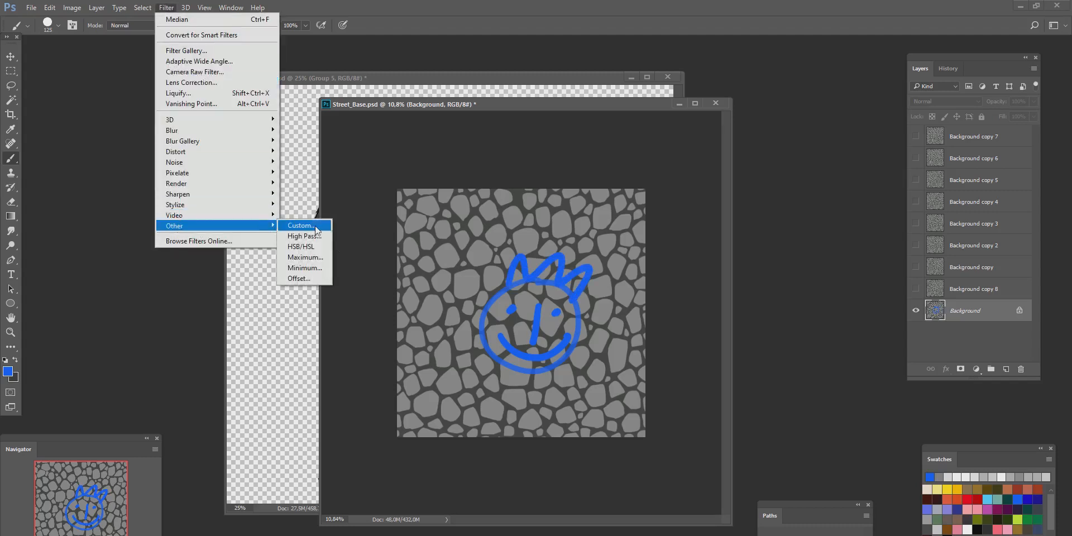
{"action": "left_click", "coordinate": [302, 278]}
{"action": "left_click_drag", "start_coordinate": [701, 246], "coordinate": [708, 249]}
{"action": "left_click", "coordinate": [779, 251]}
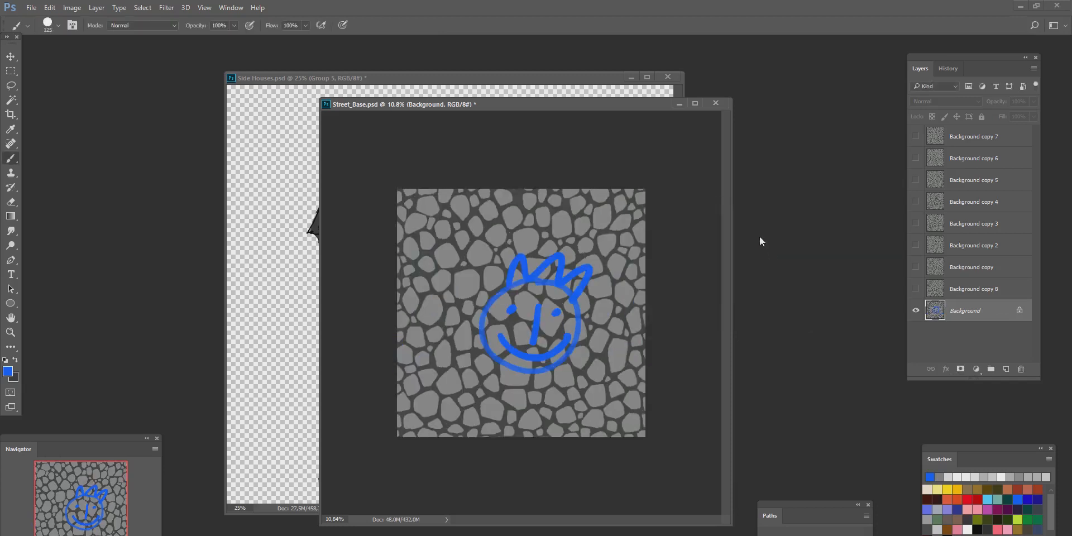
Step: Undo all the brush strokes of the blue smiley face
{"action": "key", "text": "ctrl+alt+z"}
{"action": "key", "text": "ctrl+alt+z"}
{"action": "key", "text": "ctrl+alt+z"}
{"action": "key", "text": "ctrl+alt+z"}
{"action": "key", "text": "ctrl+alt+z"}
{"action": "key", "text": "ctrl+alt+z"}
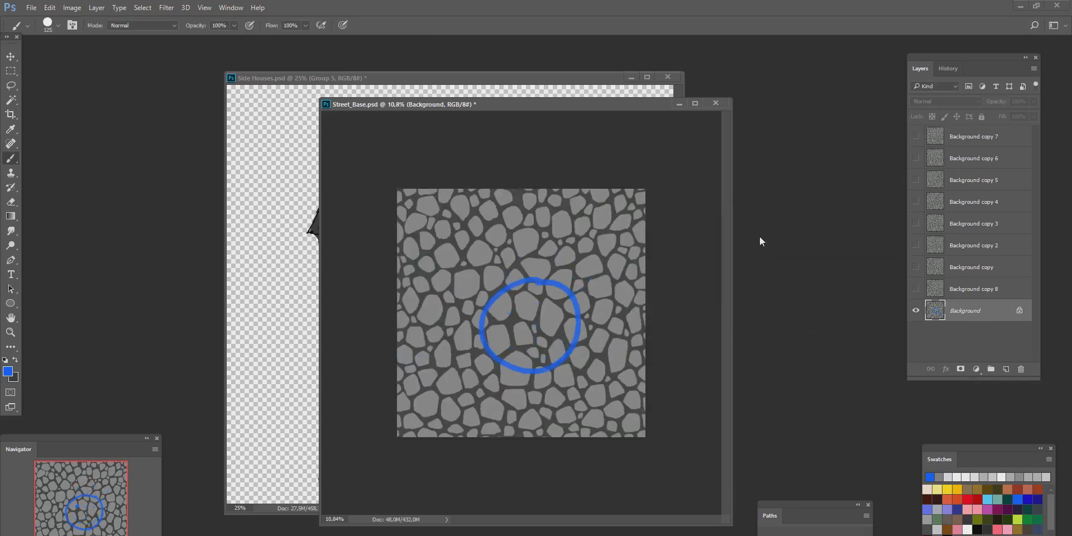
{"action": "key", "text": "F2"}
{"action": "left_click", "coordinate": [565, 224]}
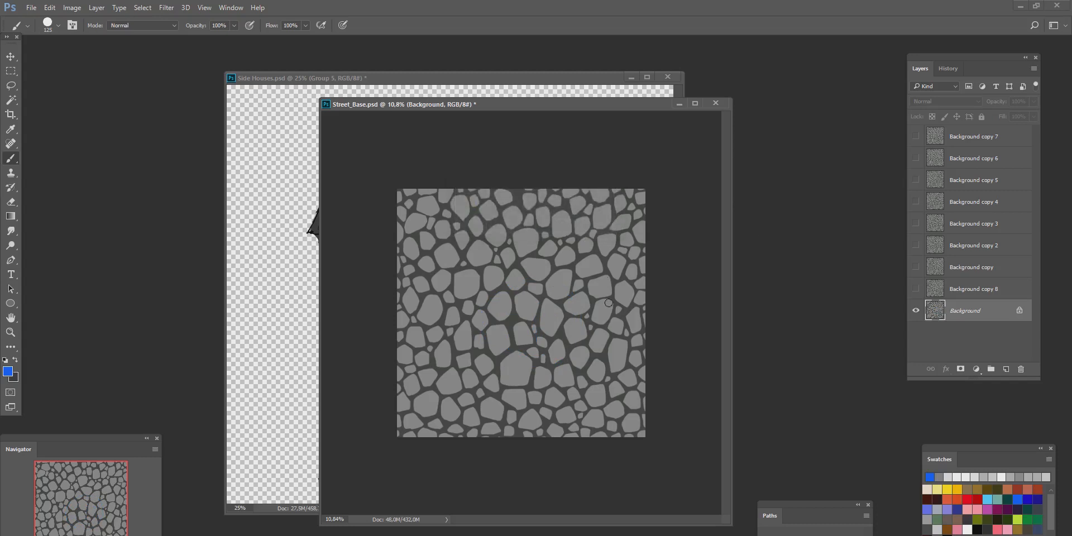
Step: Sample the dark grey between the stones and paint over both vertical edges of the texture with a 250 px brush
{"action": "left_click", "coordinate": [581, 345], "text": "alt"}
{"action": "key", "text": "bracketright"}
{"action": "key", "text": "bracketright"}
{"action": "key", "text": "bracketright"}
{"action": "key", "text": "bracketright"}
{"action": "mouse_move", "coordinate": [642, 335]}
{"action": "left_mouse_down"}
{"action": "mouse_move", "coordinate": [640, 238]}
{"action": "mouse_move", "coordinate": [646, 400]}
{"action": "mouse_move", "coordinate": [637, 387]}
{"action": "left_mouse_up"}
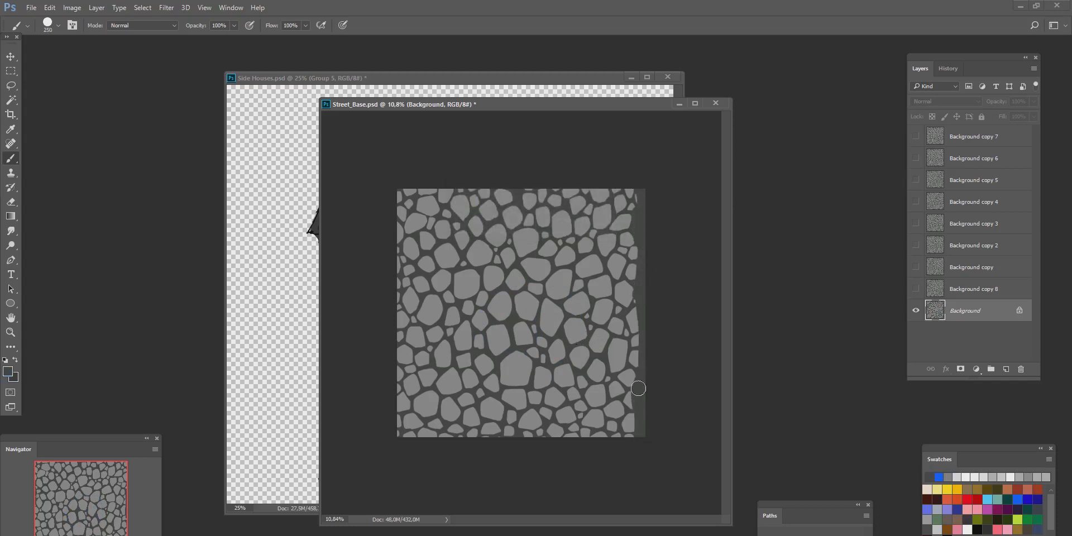
{"action": "mouse_move", "coordinate": [404, 220]}
{"action": "left_mouse_down"}
{"action": "mouse_move", "coordinate": [406, 199]}
{"action": "mouse_move", "coordinate": [397, 430]}
{"action": "mouse_move", "coordinate": [397, 344]}
{"action": "left_mouse_up"}
Step: Offset the Background layer horizontally by +1811 pixels with Wrap Around to bring the painted-over seam near the middle
{"action": "left_click", "coordinate": [166, 7]}
{"action": "mouse_move", "coordinate": [268, 232]}
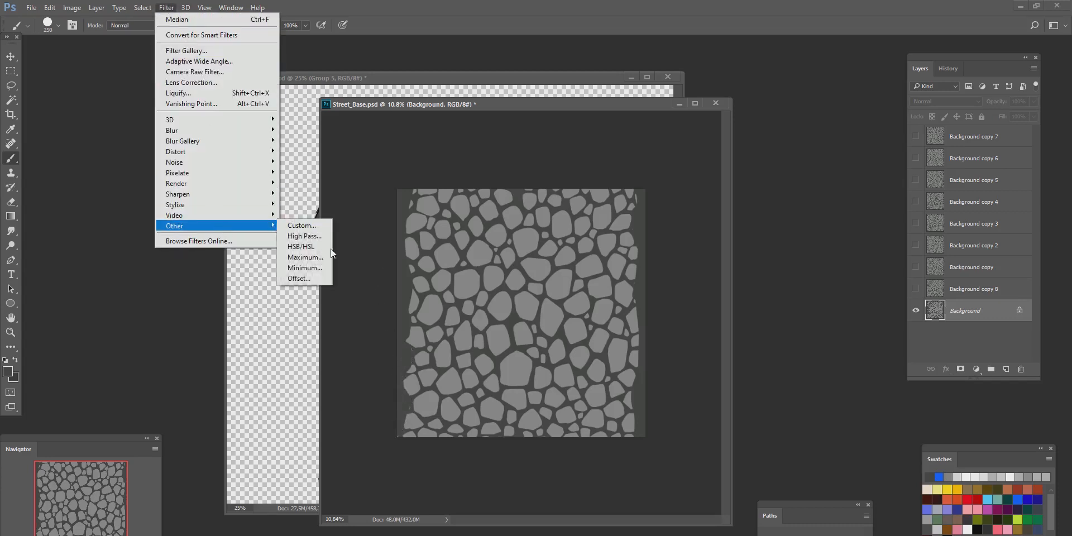
{"action": "left_click", "coordinate": [312, 277]}
{"action": "left_click", "coordinate": [715, 245]}
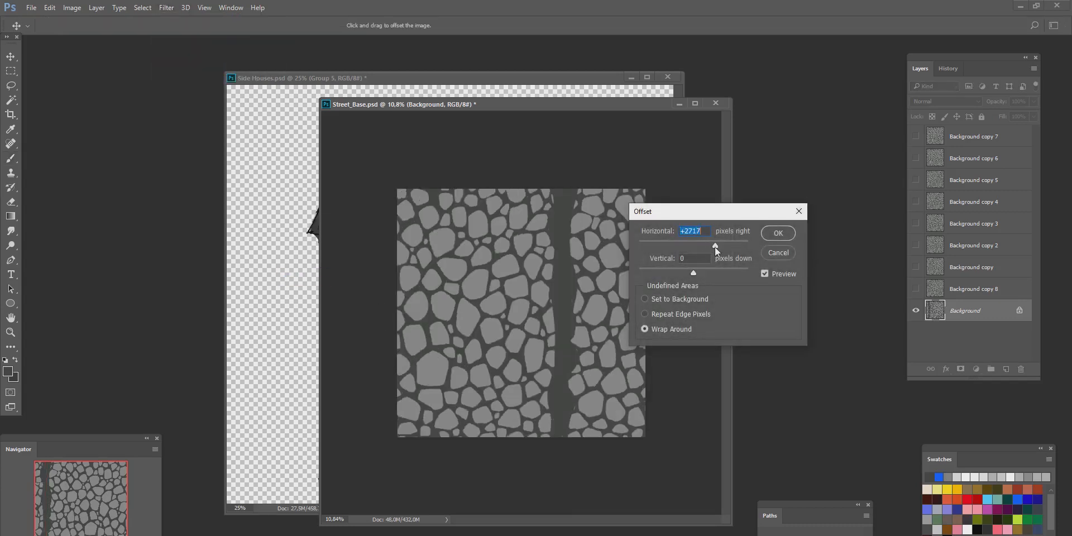
{"action": "left_click_drag", "start_coordinate": [714, 246], "coordinate": [709, 247]}
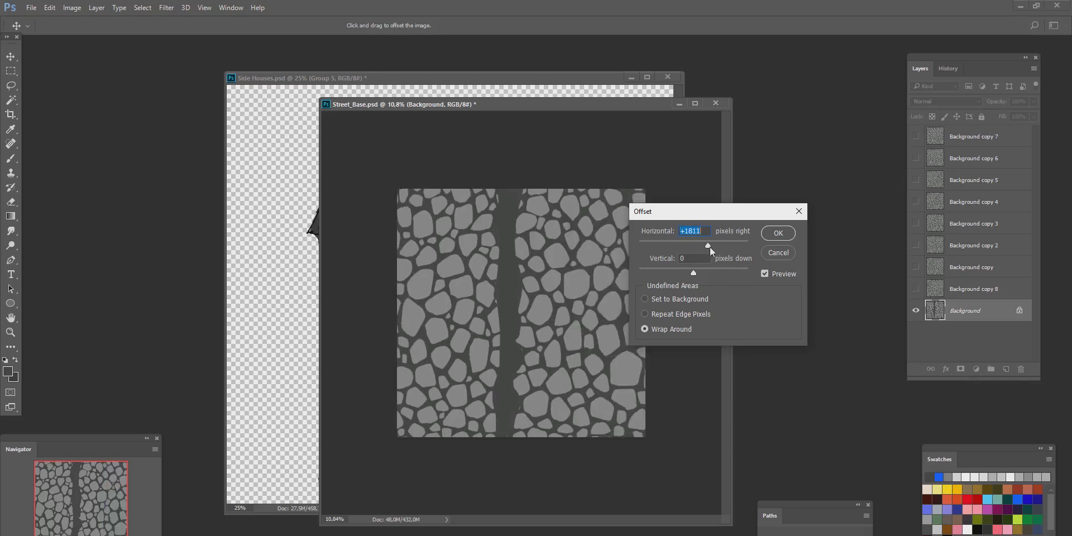
{"action": "left_click", "coordinate": [778, 233]}
Step: Sample the light grey stone colour and paint six small round stones along the upper half of the dark seam
{"action": "key", "text": "b"}
{"action": "left_click", "coordinate": [544, 309], "text": "alt"}
{"action": "left_click", "coordinate": [509, 308]}
{"action": "left_click", "coordinate": [507, 289]}
{"action": "left_click", "coordinate": [507, 268]}
{"action": "left_click", "coordinate": [506, 231]}
{"action": "left_click", "coordinate": [506, 211]}
{"action": "left_click", "coordinate": [510, 195]}
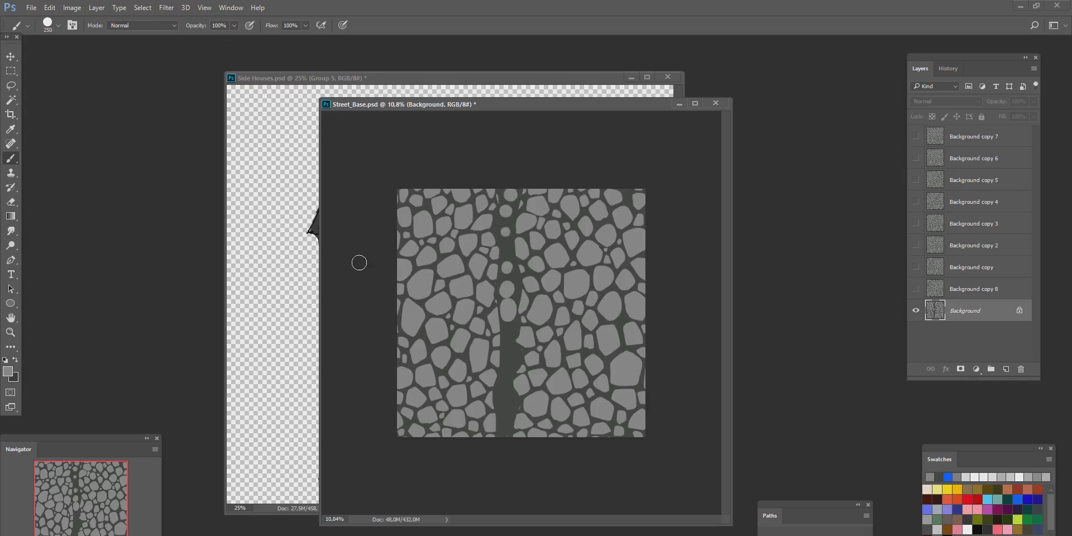
Step: Offset the Background layer horizontally by -1811 pixels with Wrap Around
{"action": "left_click", "coordinate": [165, 8]}
{"action": "mouse_move", "coordinate": [209, 227]}
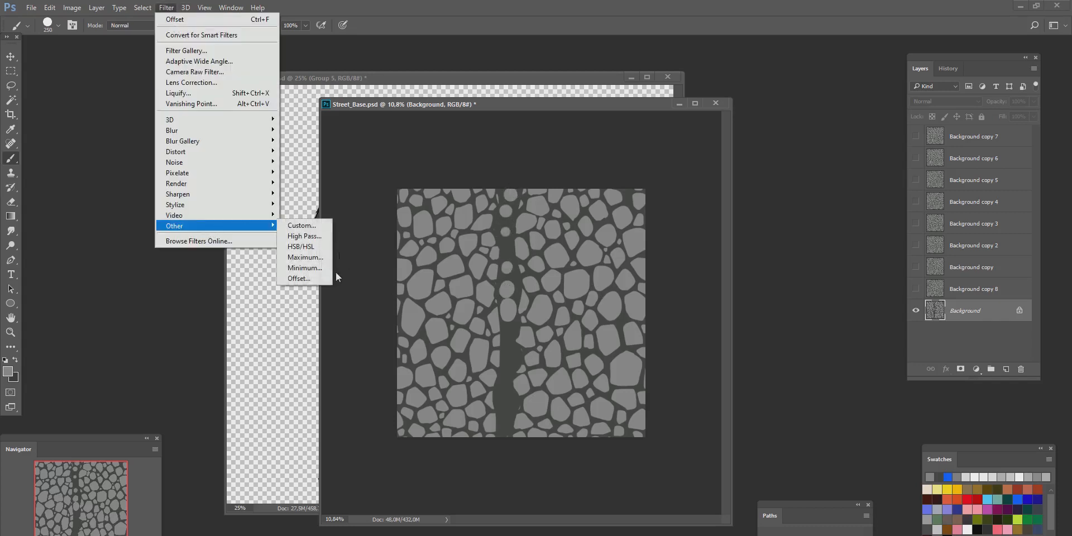
{"action": "left_click", "coordinate": [327, 274]}
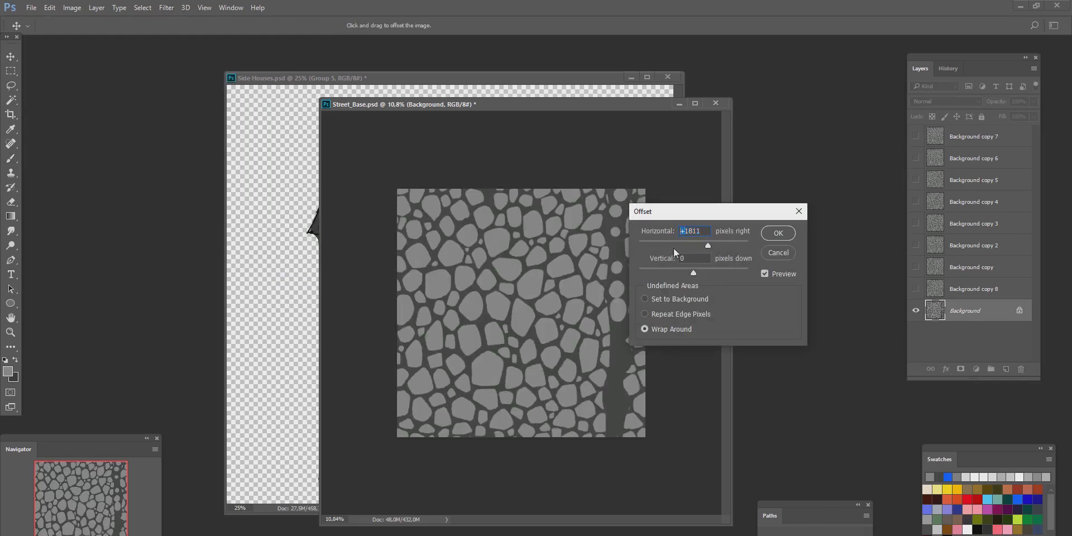
{"action": "type", "text": "-"}
{"action": "left_click", "coordinate": [768, 239]}
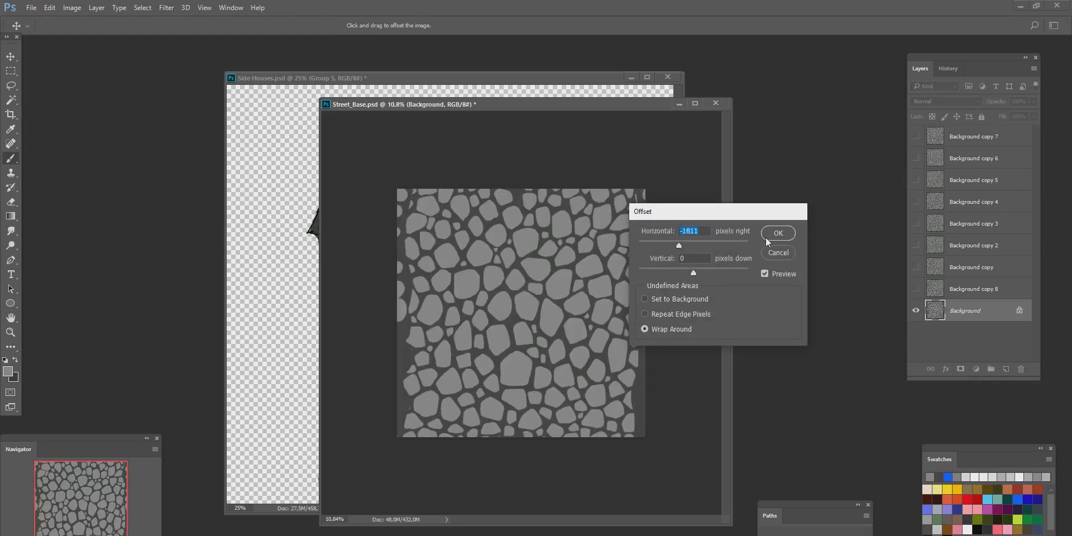
Step: Revert Street_Base.psd to its opening history snapshot and hide all the Background copy layers, leaving only Background visible
{"action": "left_click", "coordinate": [948, 68]}
{"action": "left_click", "coordinate": [975, 90]}
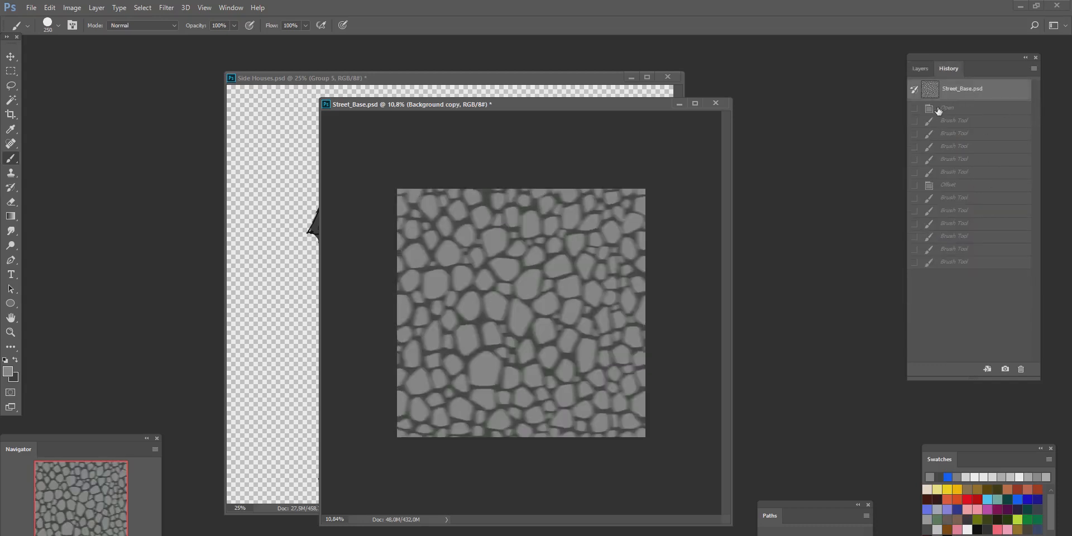
{"action": "left_click", "coordinate": [920, 68]}
{"action": "key", "text": "m"}
{"action": "left_click_drag", "start_coordinate": [923, 138], "coordinate": [922, 272]}
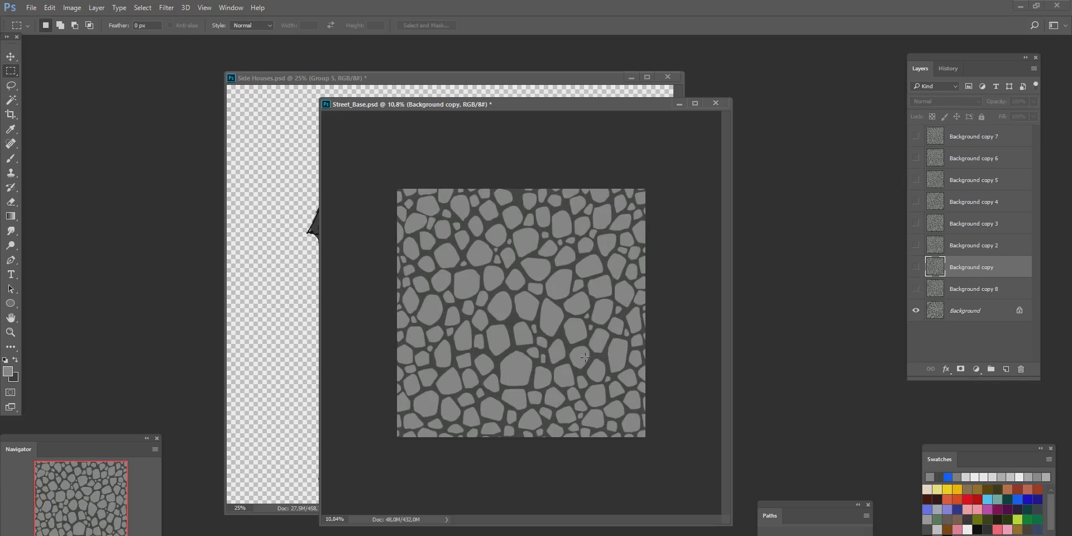
Step: Check the texture's pixel width and height in the Image Size settings, and leave them without changing anything
{"action": "key", "text": "ctrl+alt+i"}
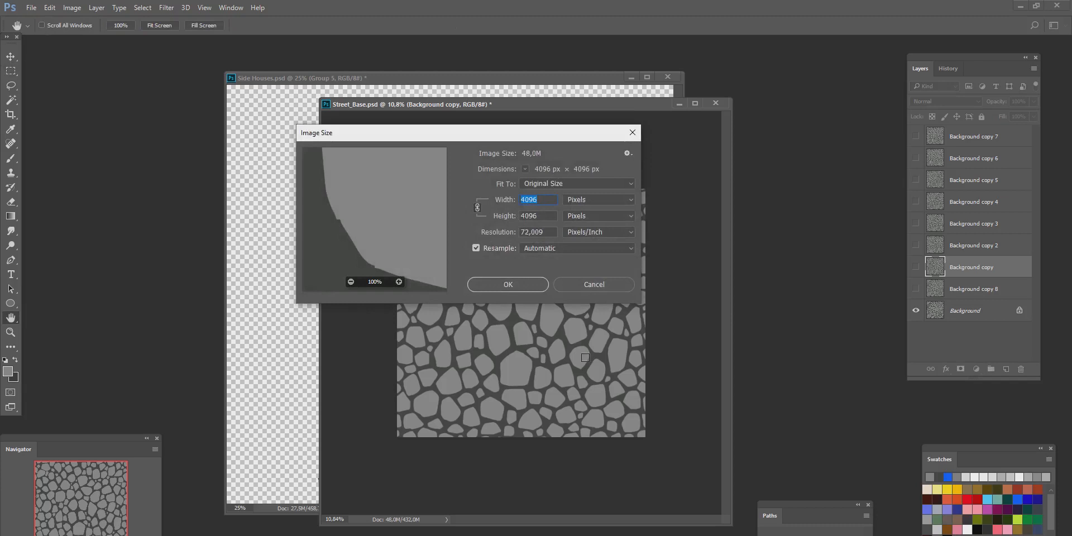
{"action": "left_click", "coordinate": [531, 199]}
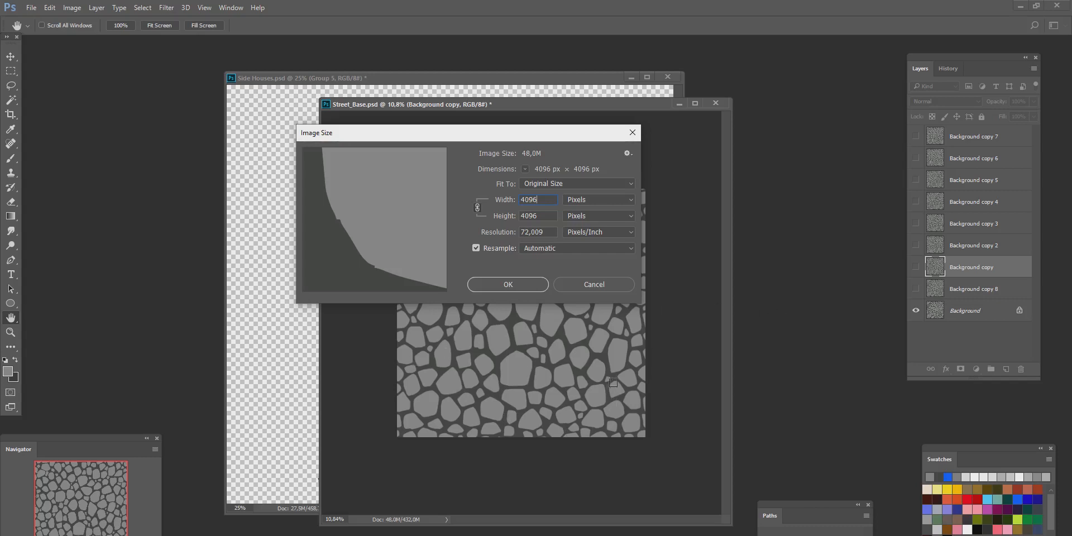
{"action": "left_click_drag", "start_coordinate": [537, 199], "coordinate": [519, 199]}
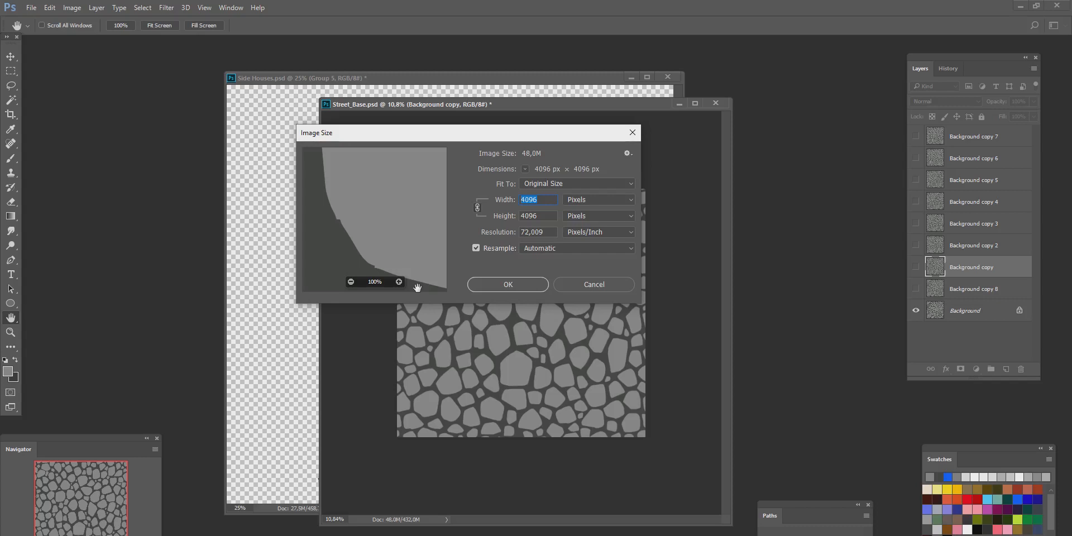
{"action": "left_click", "coordinate": [600, 285]}
Step: Select the Background layer and set up a blue brush at a size of 80 px
{"action": "key", "text": "b"}
{"action": "left_click", "coordinate": [1027, 499]}
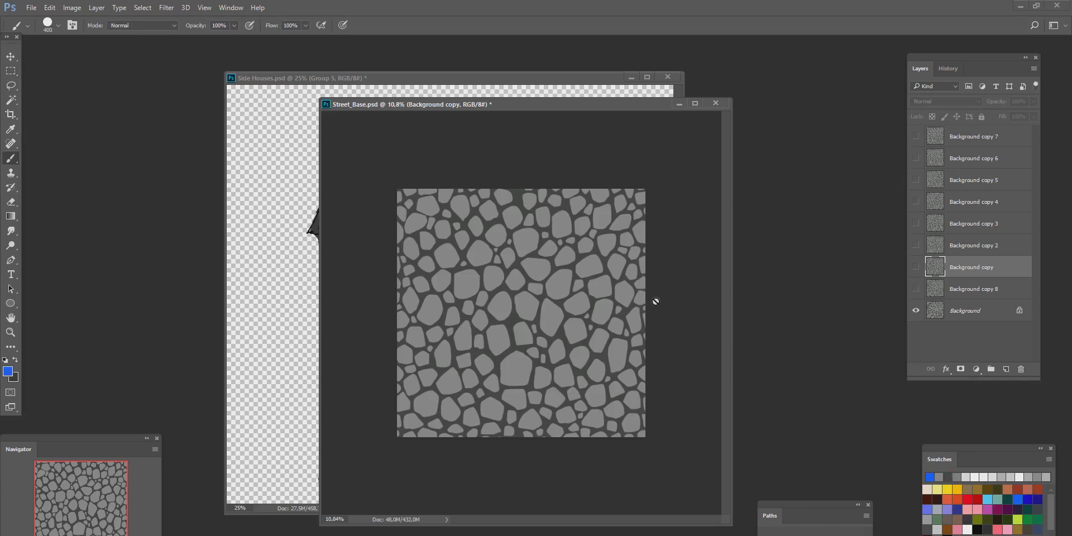
{"action": "left_click", "coordinate": [944, 310]}
{"action": "key", "text": "bracketright"}
{"action": "key", "text": "bracketleft"}
{"action": "key", "text": "bracketleft"}
{"action": "key", "text": "bracketleft"}
{"action": "key", "text": "bracketleft"}
{"action": "key", "text": "bracketleft"}
{"action": "key", "text": "bracketleft"}
{"action": "key", "text": "bracketleft"}
{"action": "key", "text": "bracketleft"}
Step: Undo a test stroke at the texture's edge and draw a blue smiley face at the centre of the cobblestones
{"action": "left_click_drag", "start_coordinate": [642, 282], "coordinate": [643, 368]}
{"action": "key", "text": "ctrl+z"}
{"action": "mouse_move", "coordinate": [537, 274]}
{"action": "left_mouse_down"}
{"action": "mouse_move", "coordinate": [518, 358]}
{"action": "mouse_move", "coordinate": [534, 274]}
{"action": "mouse_move", "coordinate": [523, 272]}
{"action": "mouse_move", "coordinate": [541, 273]}
{"action": "left_mouse_up"}
{"action": "left_click_drag", "start_coordinate": [513, 293], "coordinate": [545, 325]}
{"action": "left_click", "coordinate": [547, 293]}
Step: Offset the Background layer horizontally by 2048 pixels with Wrap Around so the blue face splits across the side edges
{"action": "left_click", "coordinate": [166, 7]}
{"action": "mouse_move", "coordinate": [213, 229]}
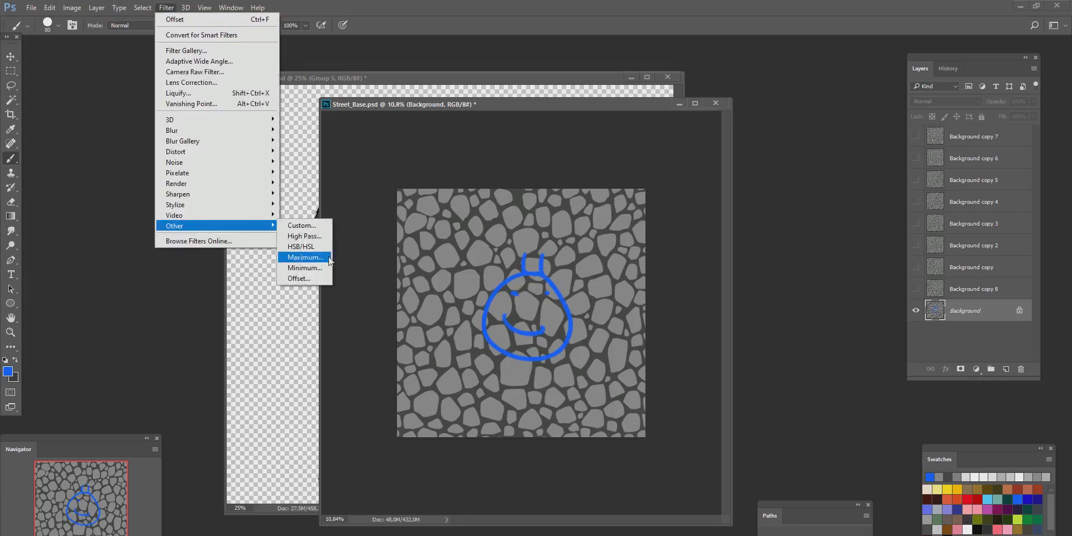
{"action": "left_click", "coordinate": [302, 281]}
{"action": "type", "text": "2048"}
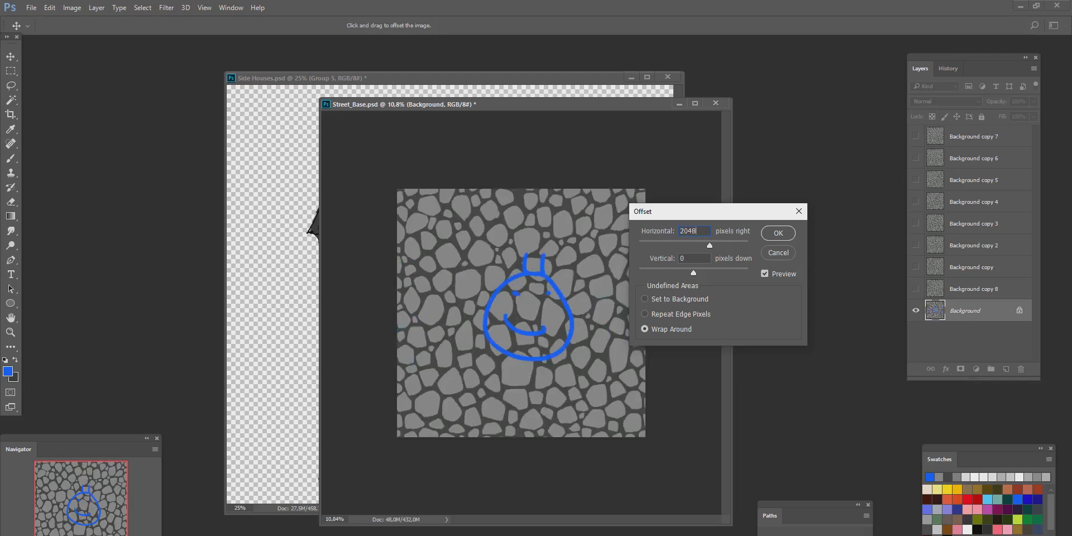
{"action": "left_click", "coordinate": [779, 233]}
{"action": "key", "text": "b"}
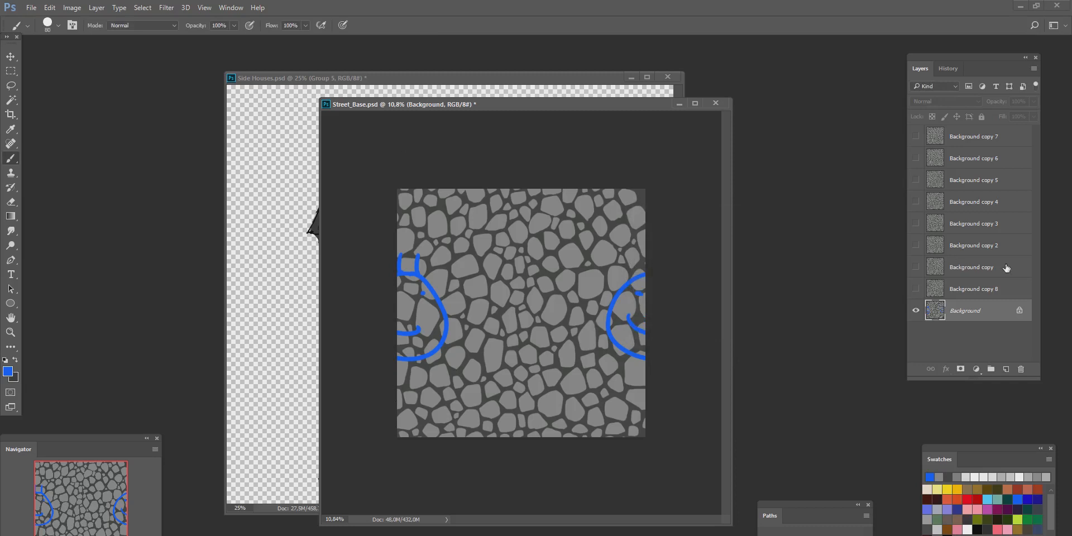
Step: Undo the 2048-pixel offset and all the strokes of the blue face
{"action": "key", "text": "ctrl+z"}
{"action": "key", "text": "ctrl+z"}
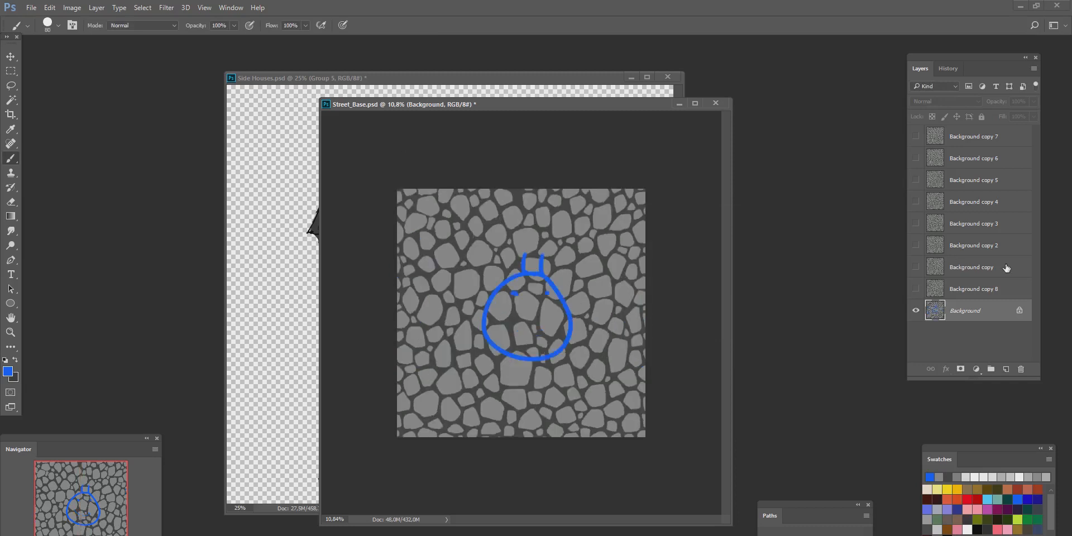
{"action": "key", "text": "ctrl+z"}
{"action": "key", "text": "ctrl+z"}
{"action": "key", "text": "ctrl+z"}
{"action": "key", "text": "ctrl+z"}
Step: Sketch a blue centre line with horizontal arrow strokes showing the half-width shift across the texture, and undo these strokes
{"action": "left_click_drag", "start_coordinate": [524, 296], "coordinate": [522, 347]}
{"action": "mouse_move", "coordinate": [538, 322]}
{"action": "left_mouse_down"}
{"action": "mouse_move", "coordinate": [641, 323]}
{"action": "mouse_move", "coordinate": [626, 333]}
{"action": "left_mouse_up"}
{"action": "left_click_drag", "start_coordinate": [400, 322], "coordinate": [481, 320]}
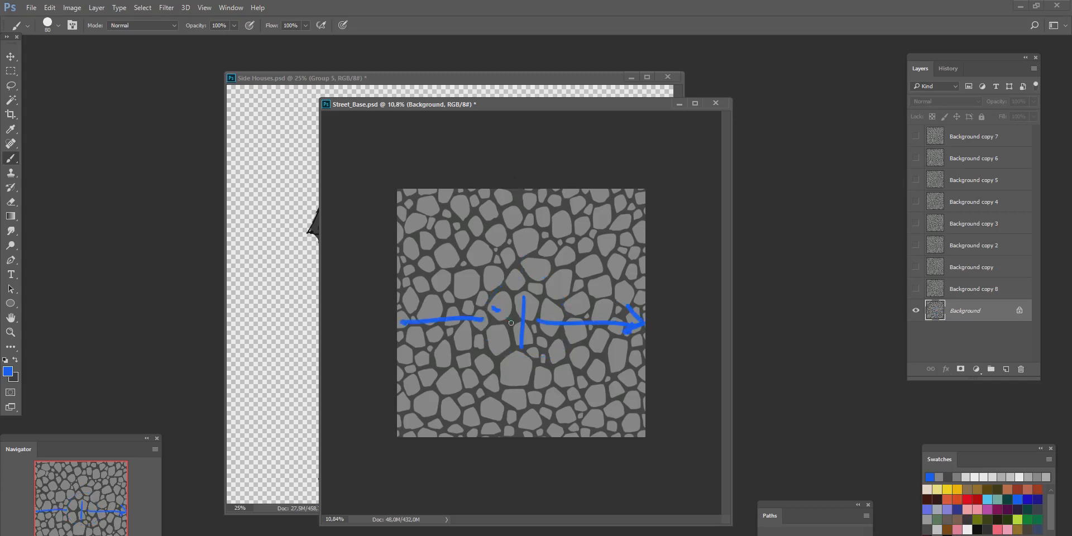
{"action": "key", "text": "ctrl+z"}
{"action": "key", "text": "ctrl+z"}
{"action": "key", "text": "ctrl+z"}
{"action": "key", "text": "ctrl+z"}
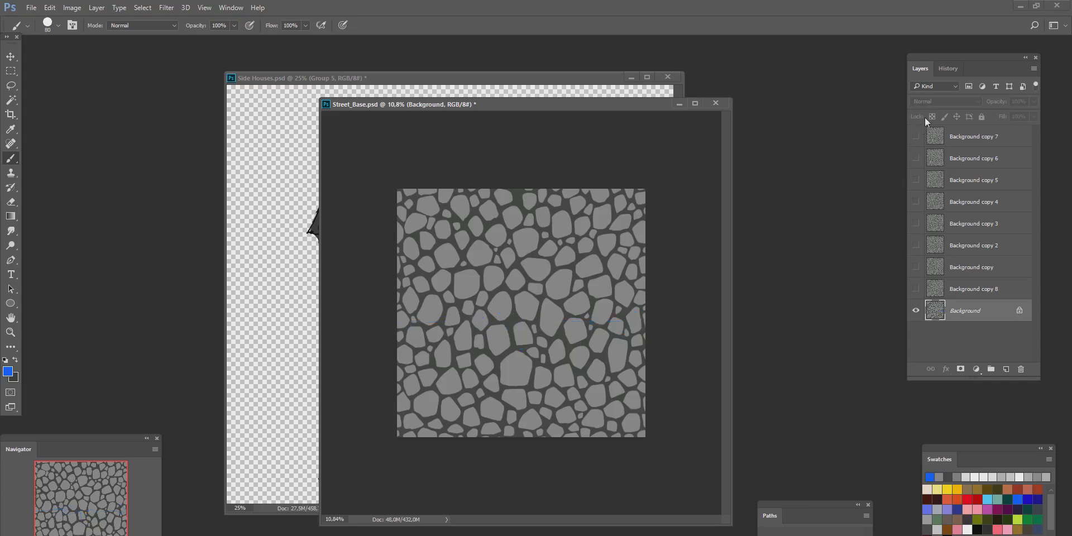
Step: Show and select the Background copy 8 layer, and open the Motion Blur filter on it, leaving it without applying a blur
{"action": "left_click", "coordinate": [917, 289]}
{"action": "left_click", "coordinate": [950, 288]}
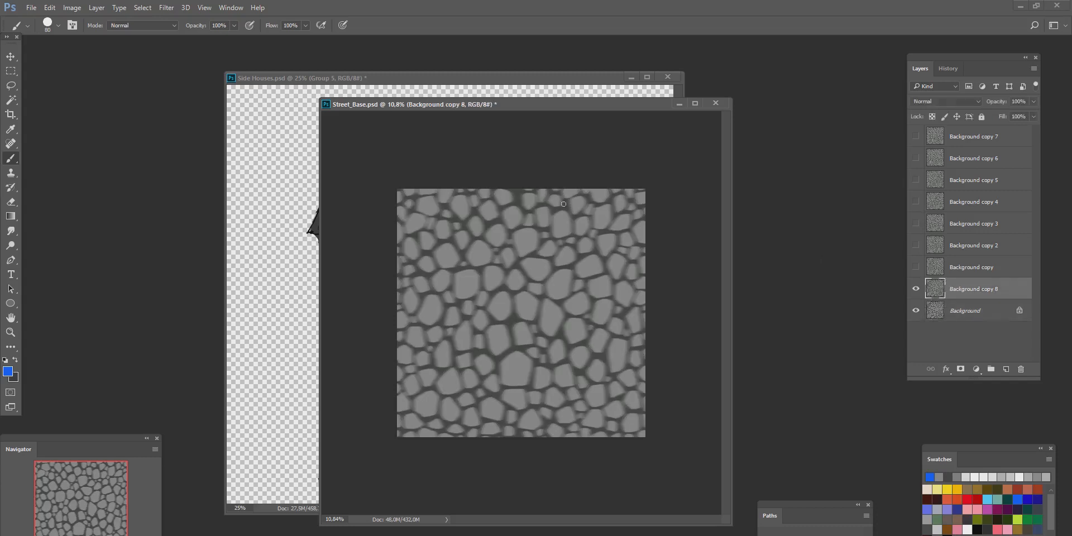
{"action": "left_click", "coordinate": [166, 7]}
{"action": "mouse_move", "coordinate": [195, 130]}
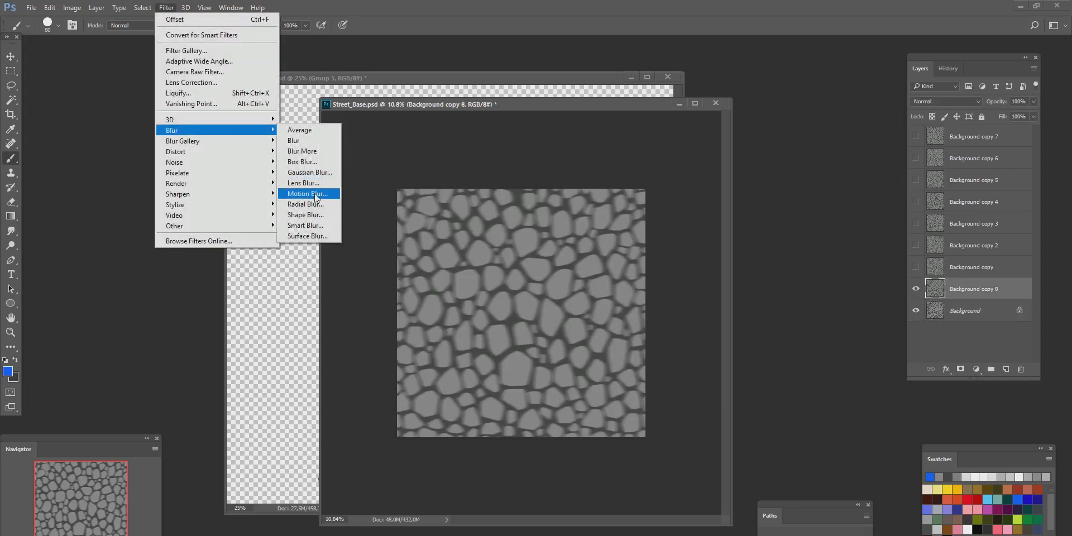
{"action": "left_click", "coordinate": [307, 195]}
{"action": "left_click", "coordinate": [968, 238]}
{"action": "key", "text": "b"}
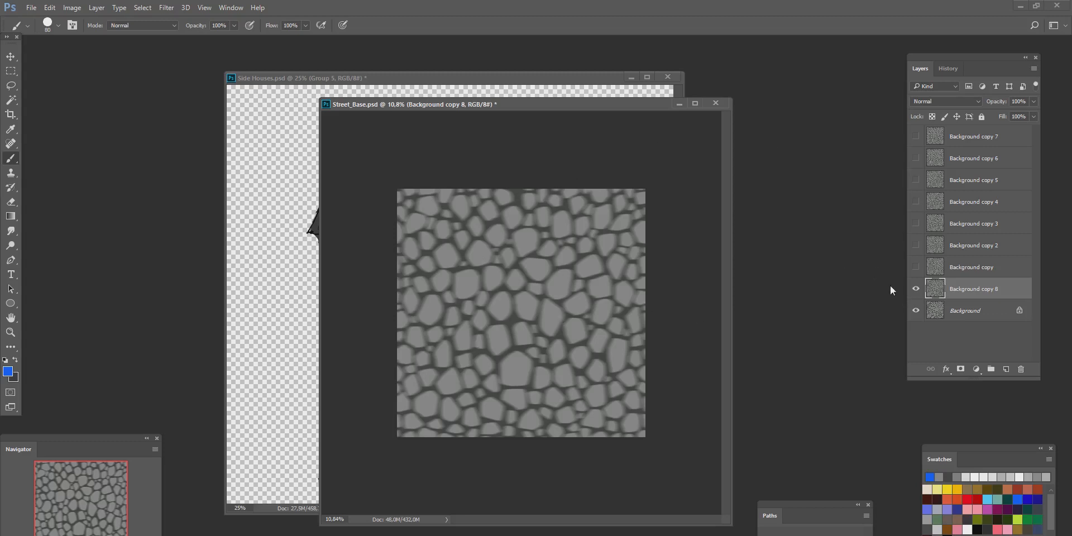
{"action": "left_click", "coordinate": [11, 70]}
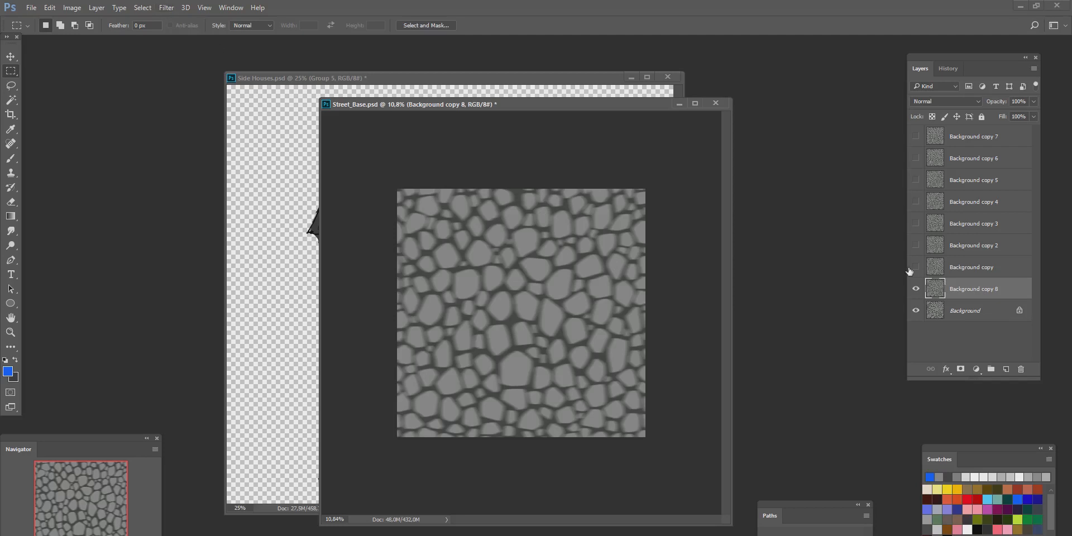
Step: Preview a 512-pixel horizontal offset with Wrap Around on the Background copy 8 layer, and cancel it
{"action": "left_click", "coordinate": [167, 8]}
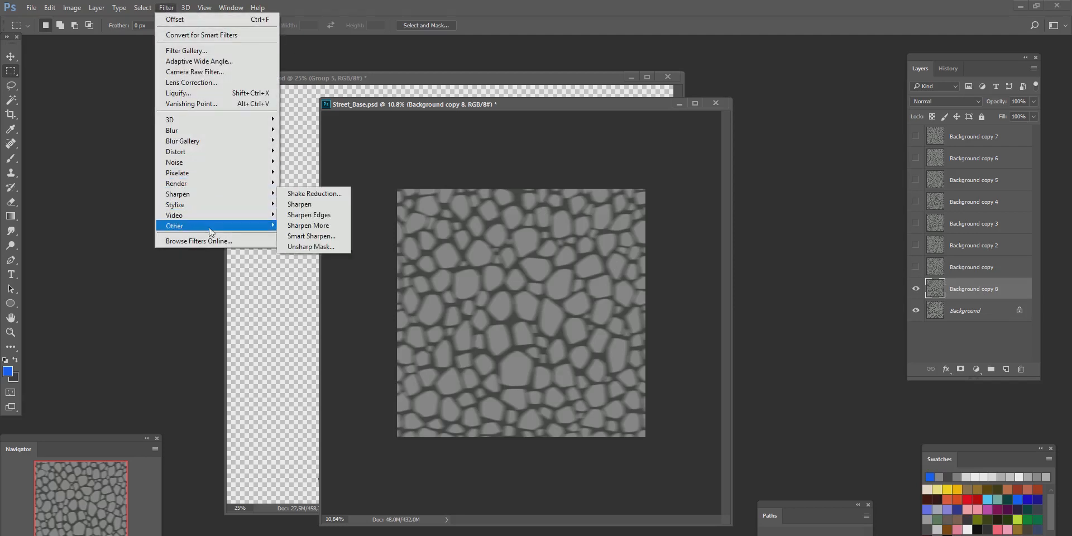
{"action": "mouse_move", "coordinate": [210, 227]}
{"action": "left_click", "coordinate": [299, 279]}
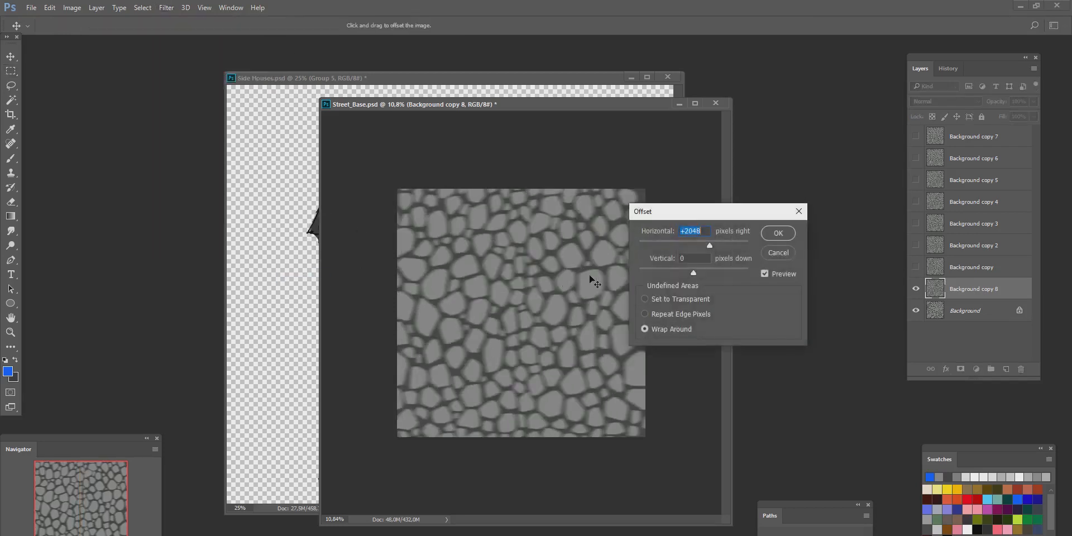
{"action": "left_click_drag", "start_coordinate": [704, 232], "coordinate": [685, 231]}
{"action": "type", "text": "512"}
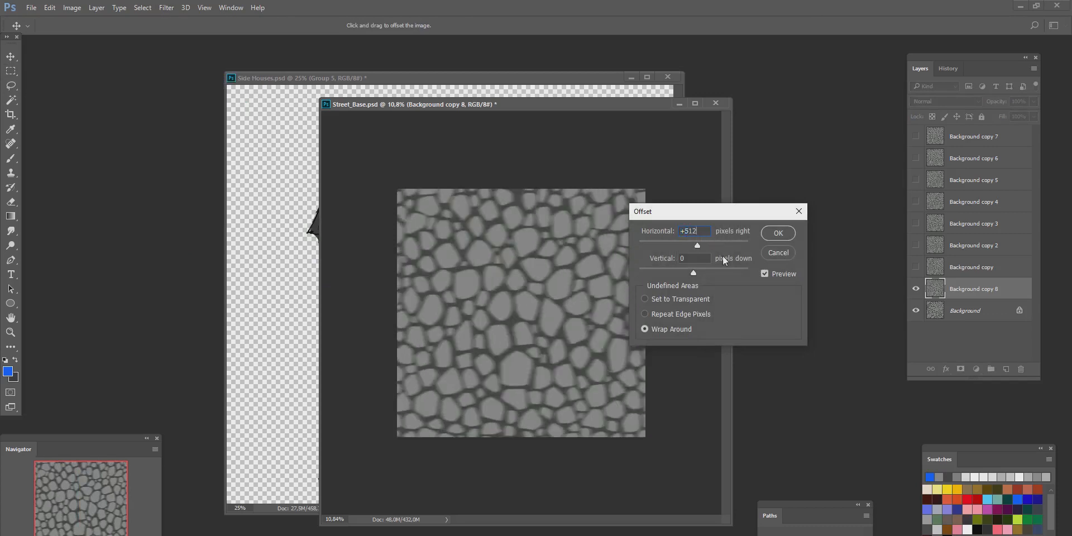
{"action": "left_click", "coordinate": [792, 252]}
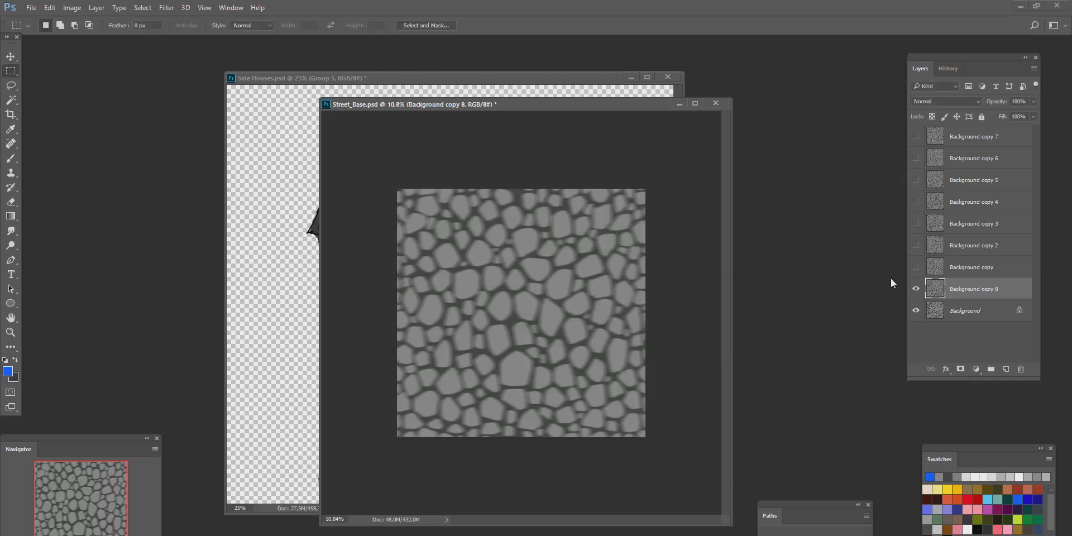
Step: Show and hide the offset layers from Background copy up to Background copy 5 one by one to preview the texture's shift
{"action": "left_click", "coordinate": [916, 267]}
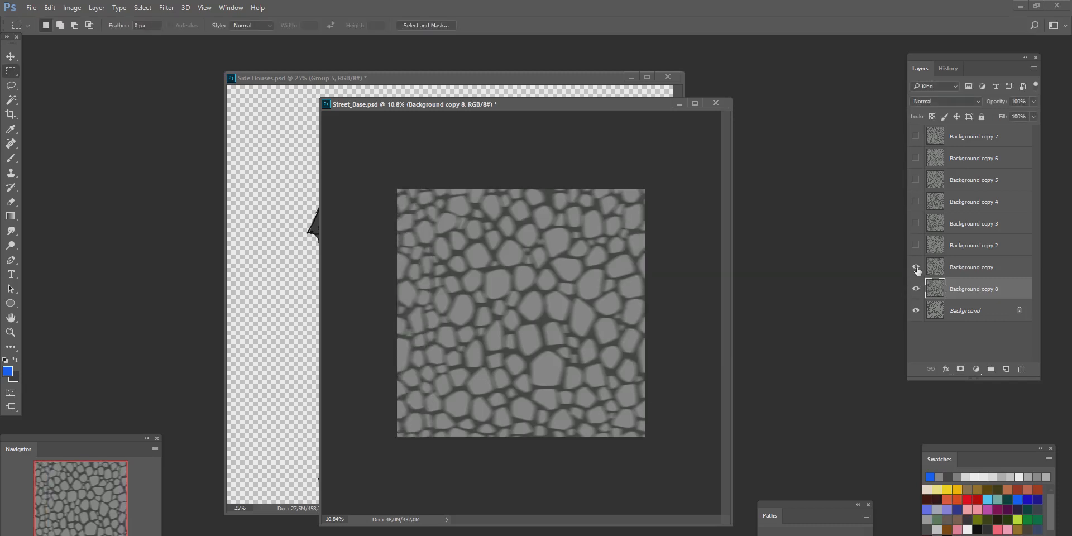
{"action": "left_click", "coordinate": [916, 245]}
{"action": "left_click", "coordinate": [916, 223]}
{"action": "left_click", "coordinate": [916, 201]}
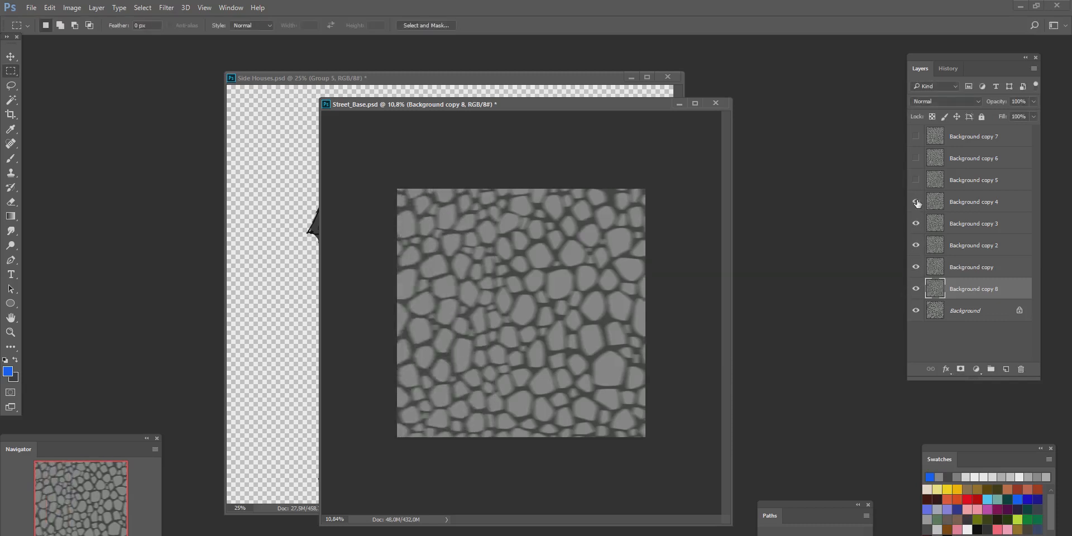
{"action": "left_click", "coordinate": [916, 179]}
{"action": "left_click", "coordinate": [916, 202]}
{"action": "left_click", "coordinate": [916, 180]}
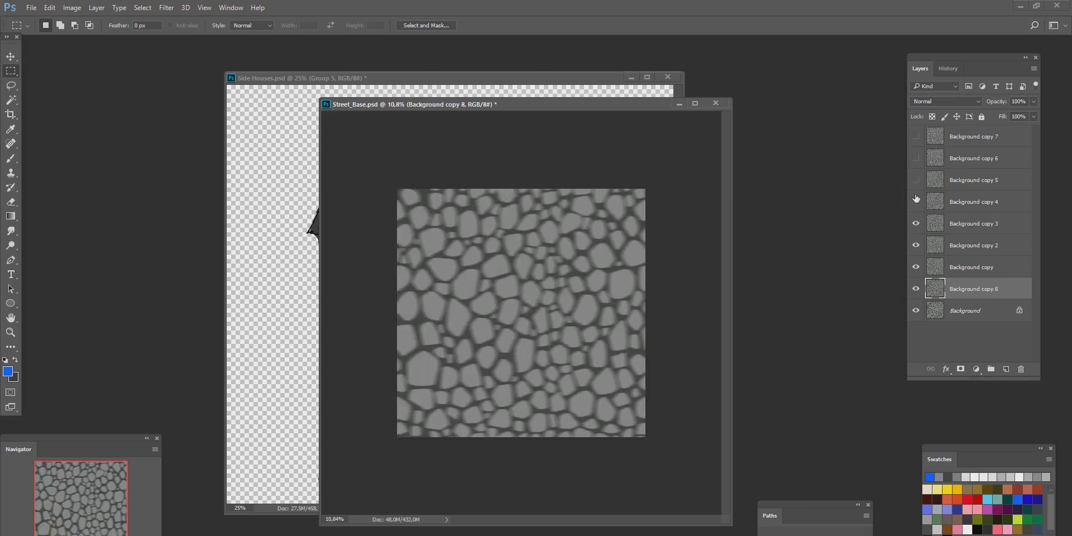
{"action": "left_click", "coordinate": [916, 202]}
{"action": "left_click", "coordinate": [916, 202]}
{"action": "left_click", "coordinate": [916, 224]}
{"action": "left_click", "coordinate": [915, 245]}
{"action": "left_click", "coordinate": [916, 267]}
Step: Play through the full offset sequence from Background copy to Background copy 7 by showing each layer, and hide all seven
{"action": "left_click", "coordinate": [916, 267]}
{"action": "left_click", "coordinate": [916, 245]}
{"action": "left_click", "coordinate": [916, 224]}
{"action": "left_click", "coordinate": [916, 201]}
{"action": "left_click", "coordinate": [916, 180]}
{"action": "left_click", "coordinate": [916, 158]}
{"action": "left_click", "coordinate": [916, 137]}
{"action": "left_click_drag", "start_coordinate": [916, 136], "coordinate": [916, 266]}
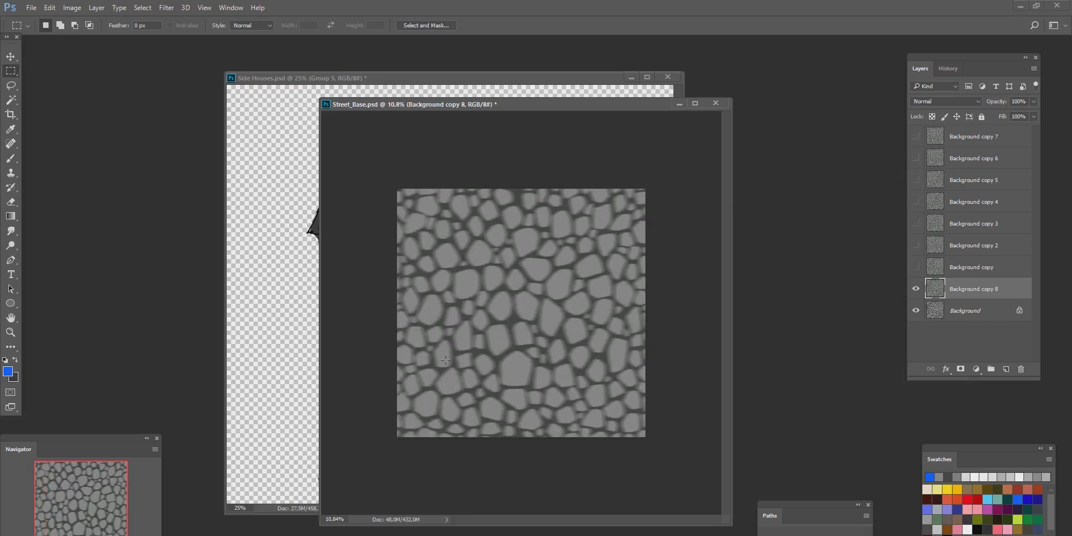
Step: Switch to Blender, select the Floor object with the cobblestone street, and turn on the viewport overlays
{"action": "left_click", "coordinate": [1021, 6]}
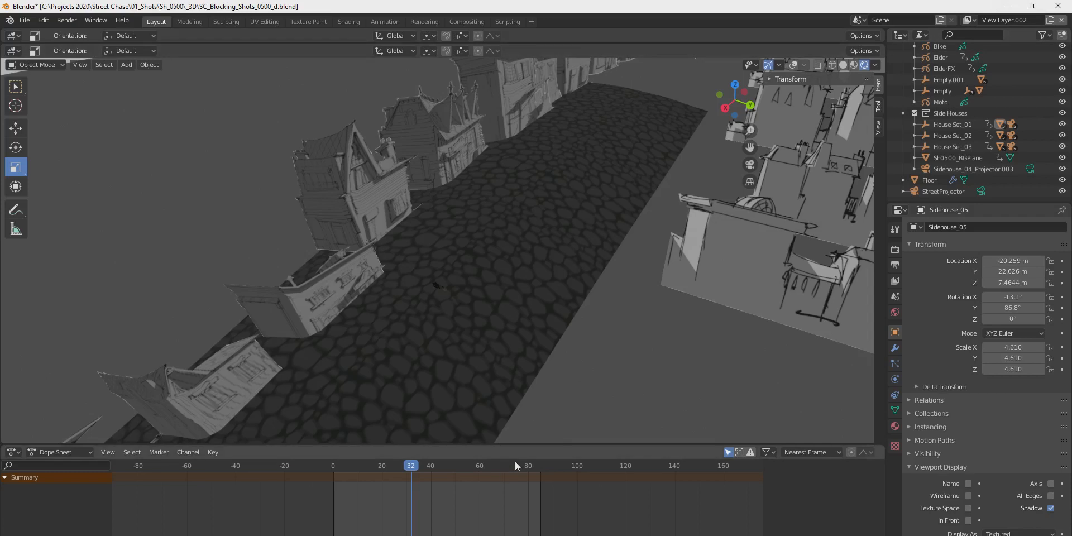
{"action": "left_click", "coordinate": [460, 319]}
{"action": "key", "text": "w"}
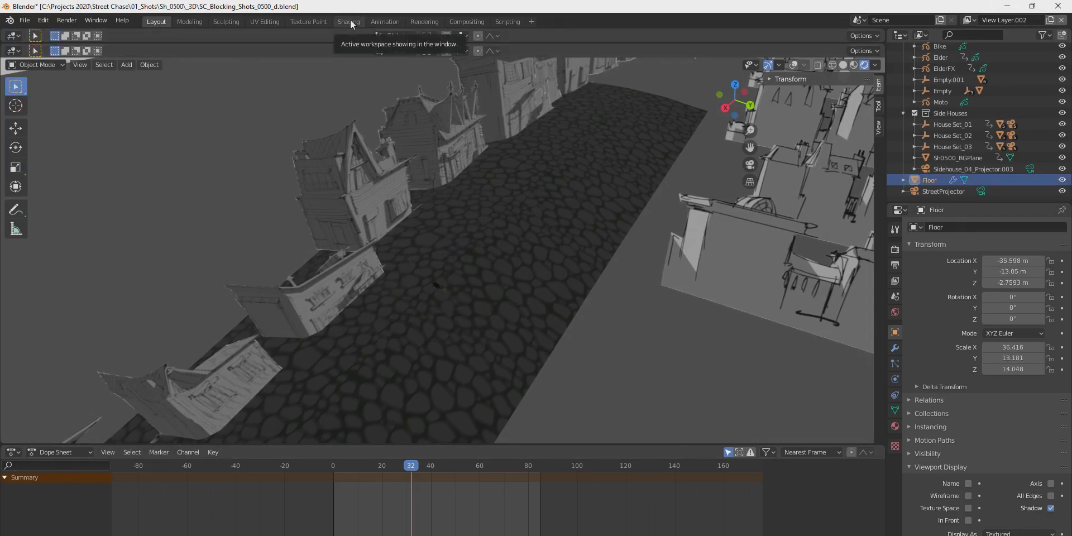
{"action": "left_click", "coordinate": [793, 62]}
{"action": "scroll", "coordinate": [525, 288], "scroll_direction": "down", "scroll_amount": 5}
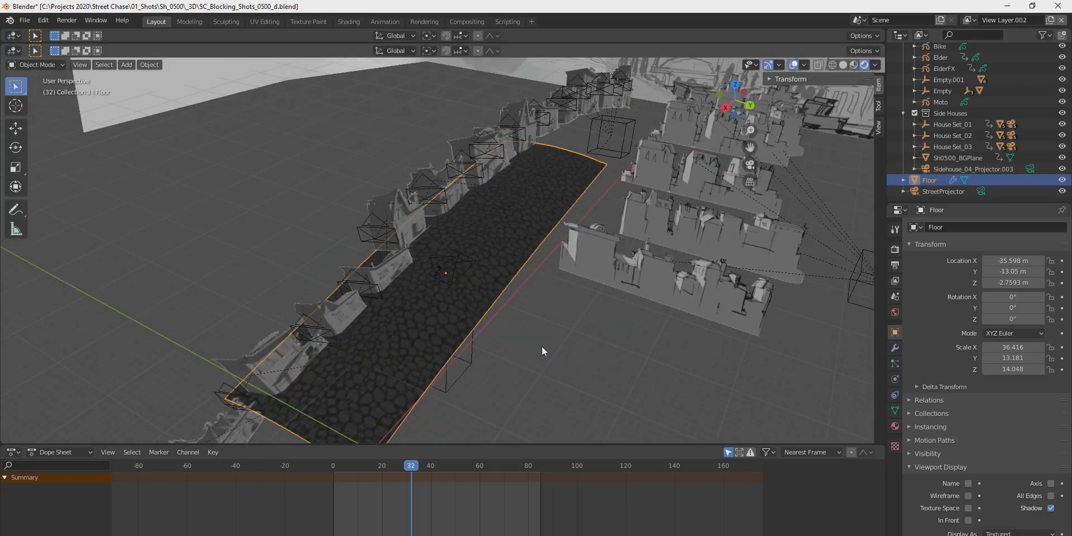
{"action": "middle_click_drag", "start_coordinate": [542, 348], "coordinate": [538, 334]}
{"action": "mouse_move", "coordinate": [419, 274]}
{"action": "middle_mouse_down"}
{"action": "mouse_move", "coordinate": [449, 295]}
{"action": "mouse_move", "coordinate": [428, 278]}
{"action": "middle_mouse_up"}
{"action": "scroll", "coordinate": [441, 287], "scroll_direction": "up", "scroll_amount": 3}
Step: Open the Floor's material in the Shading workspace and examine its image texture node and the Image Texture option for Base Color
{"action": "left_click", "coordinate": [357, 21]}
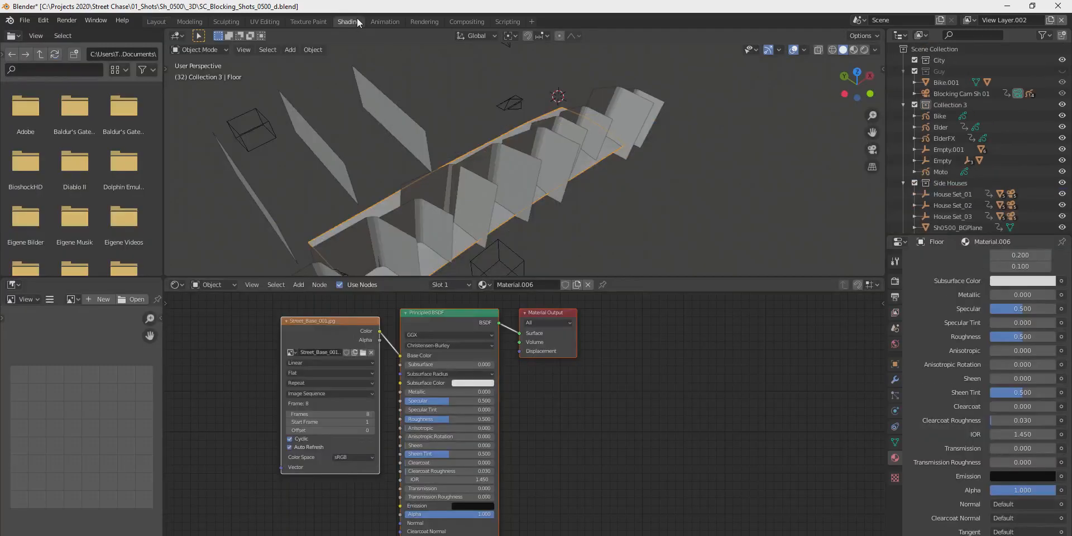
{"action": "middle_click_drag", "start_coordinate": [462, 319], "coordinate": [571, 339]}
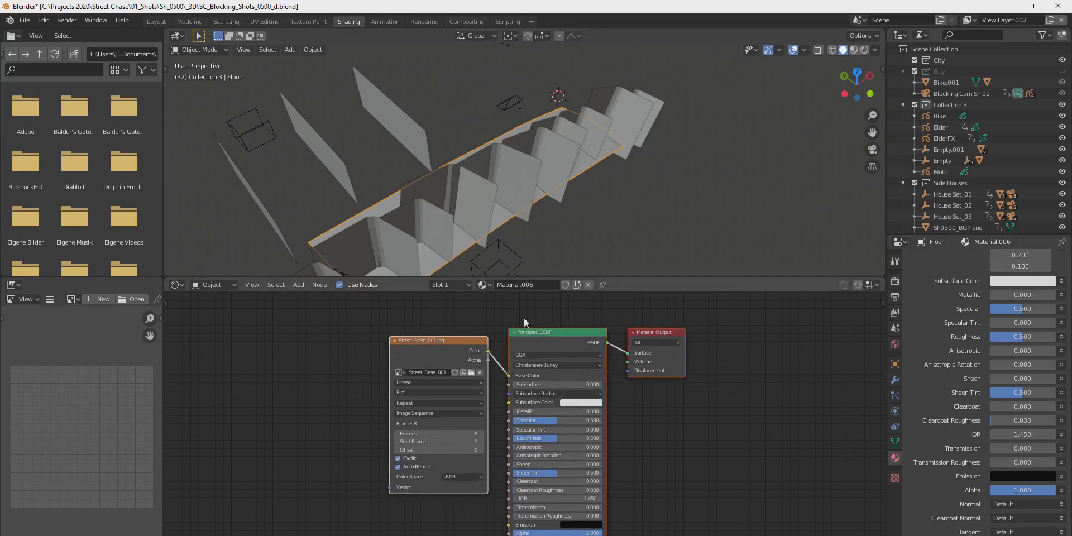
{"action": "left_click_drag", "start_coordinate": [450, 341], "coordinate": [351, 336]}
{"action": "left_click", "coordinate": [324, 368]}
{"action": "left_click", "coordinate": [309, 354]}
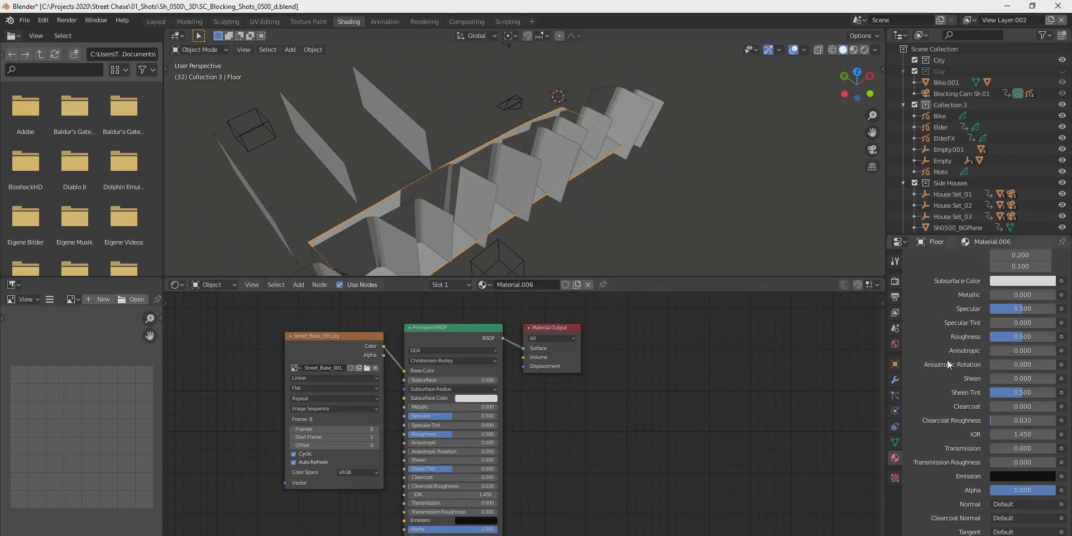
{"action": "scroll", "coordinate": [959, 400], "scroll_direction": "up", "scroll_amount": 10}
{"action": "scroll", "coordinate": [958, 400], "scroll_direction": "up", "scroll_amount": 3}
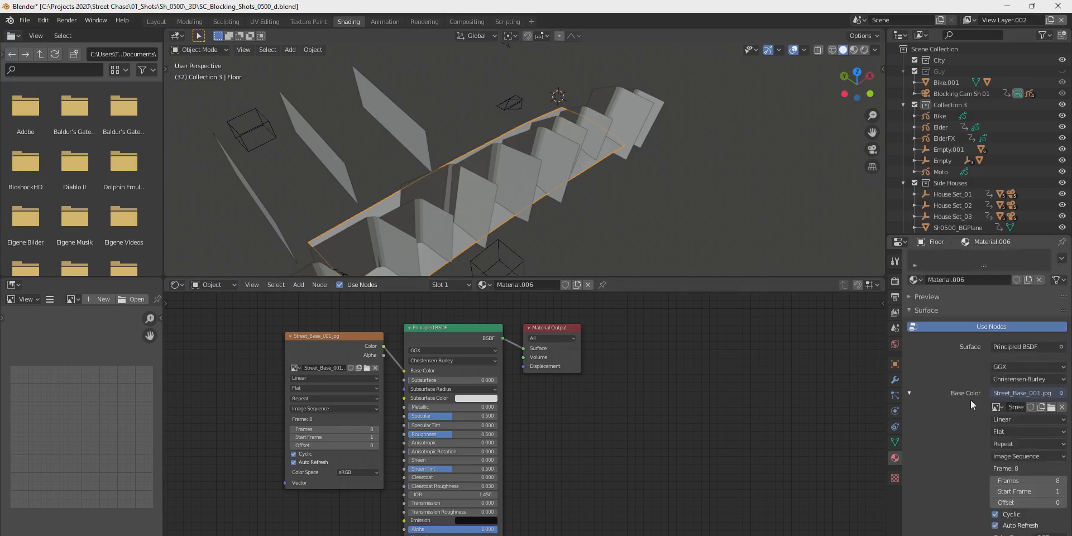
{"action": "left_click", "coordinate": [1061, 393]}
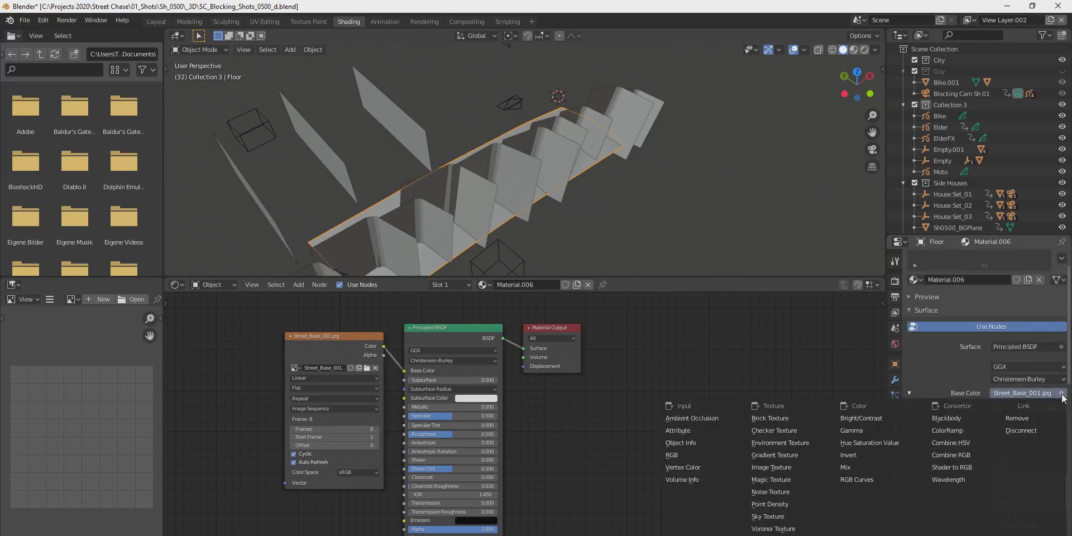
{"action": "left_click", "coordinate": [767, 467]}
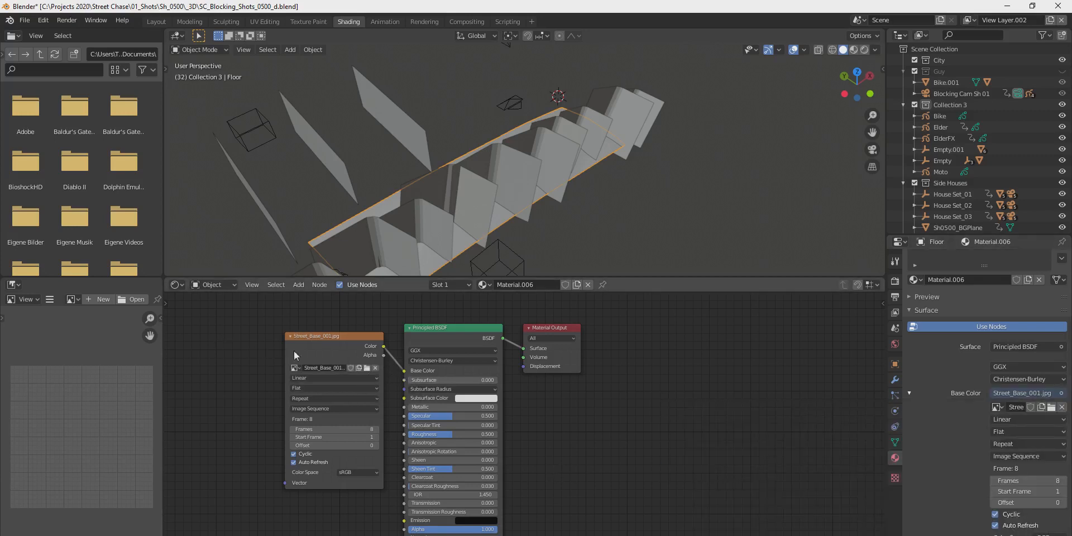
Step: Select Street_Base_001.jpg to Street_Base_008.jpg as images for the texture node, cancel the selection, and check the node's Repeat option
{"action": "left_click", "coordinate": [367, 368]}
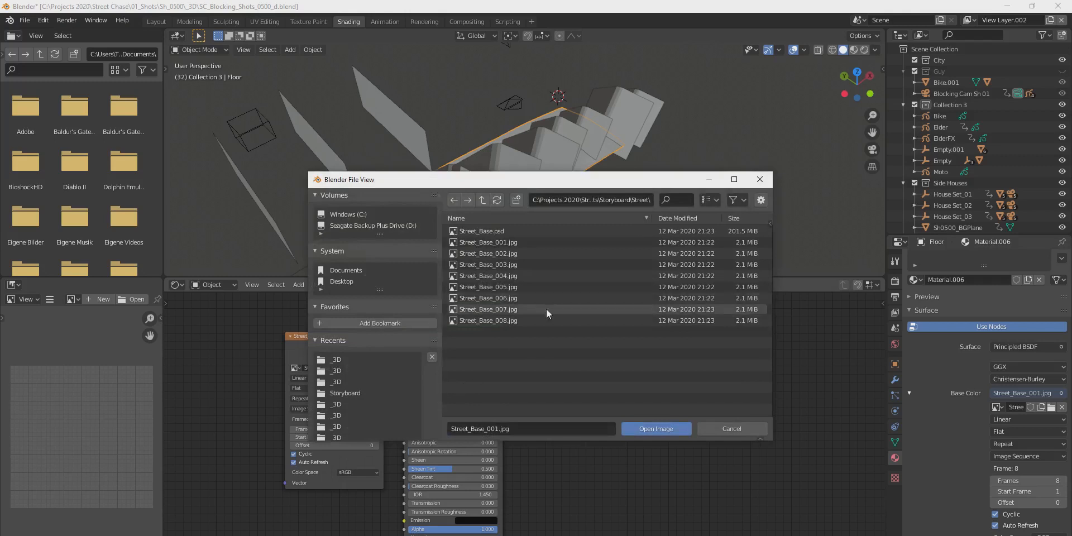
{"action": "left_click", "coordinate": [494, 241]}
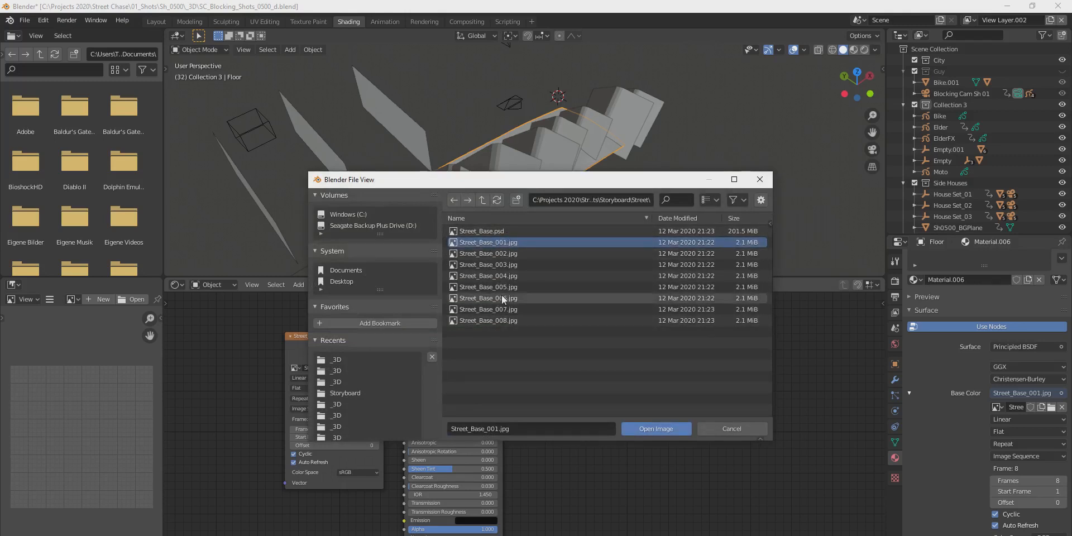
{"action": "left_click", "coordinate": [503, 321], "text": "shift"}
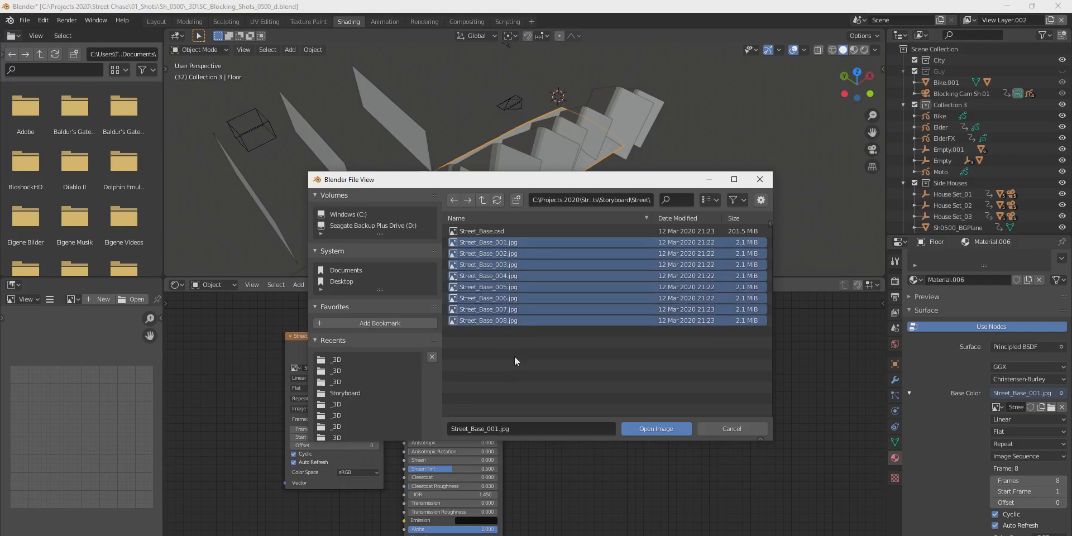
{"action": "left_click", "coordinate": [742, 430]}
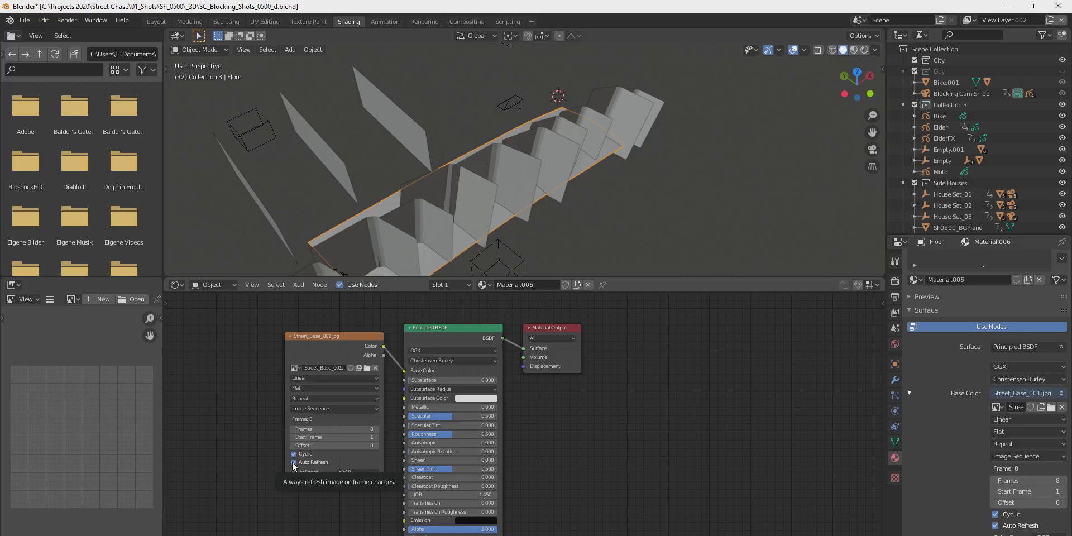
{"action": "left_click", "coordinate": [329, 398]}
{"action": "left_click", "coordinate": [329, 397]}
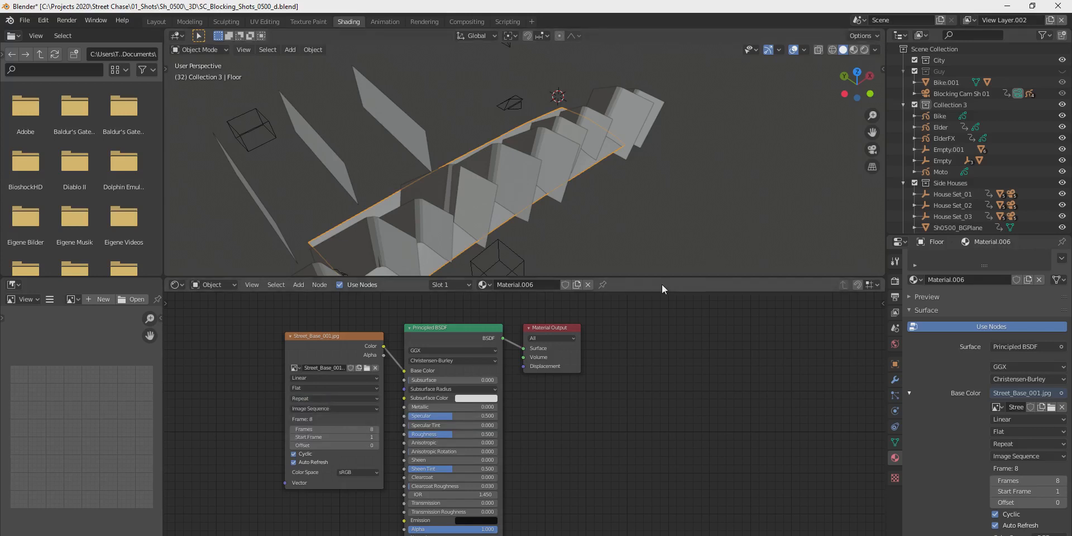
Step: Return to the Layout workspace and bring the whole street with its side houses into view
{"action": "left_click", "coordinate": [872, 150]}
{"action": "left_click", "coordinate": [872, 149]}
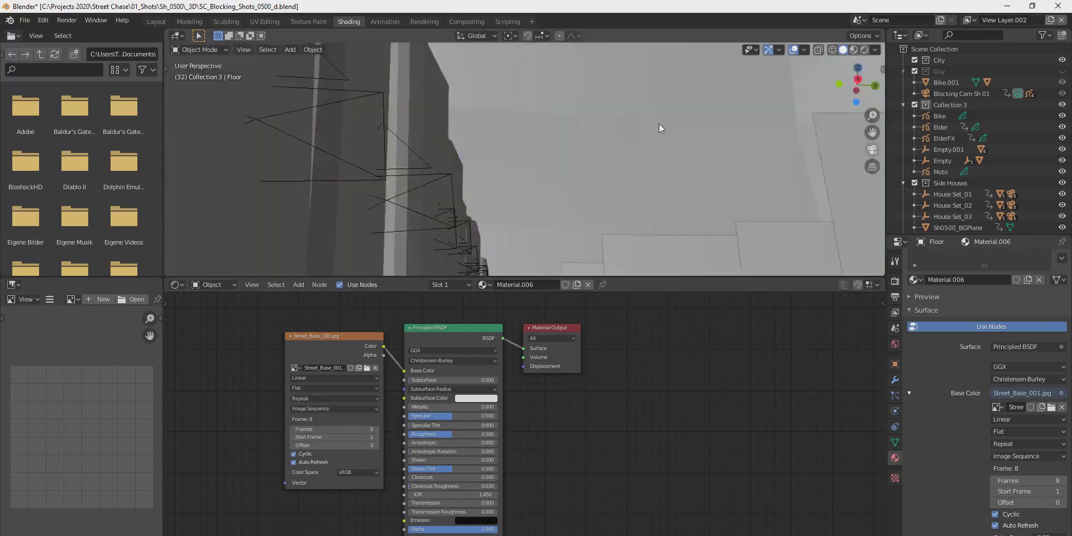
{"action": "left_click", "coordinate": [156, 21]}
{"action": "scroll", "coordinate": [384, 202], "scroll_direction": "down", "scroll_amount": 6}
{"action": "middle_click_drag", "start_coordinate": [385, 202], "coordinate": [391, 218], "text": "shift"}
{"action": "scroll", "coordinate": [435, 263], "scroll_direction": "up", "scroll_amount": 5}
{"action": "middle_click_drag", "start_coordinate": [434, 262], "coordinate": [316, 263]}
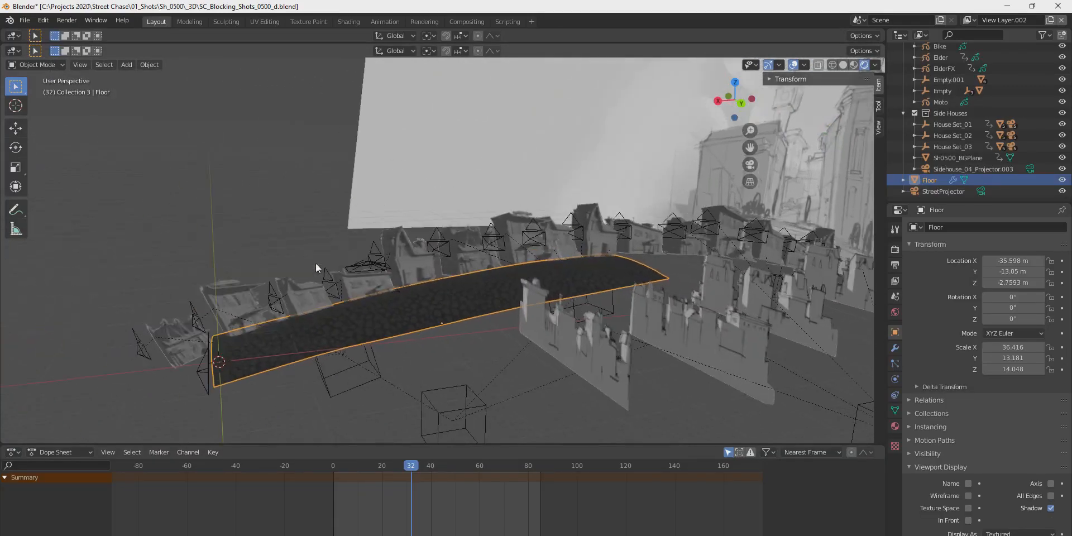
Step: Select the StreetProjector camera above the street and move it to about Y -4.52 m and Z 9.9 m
{"action": "left_click", "coordinate": [363, 263]}
{"action": "key", "text": "KP_Decimal"}
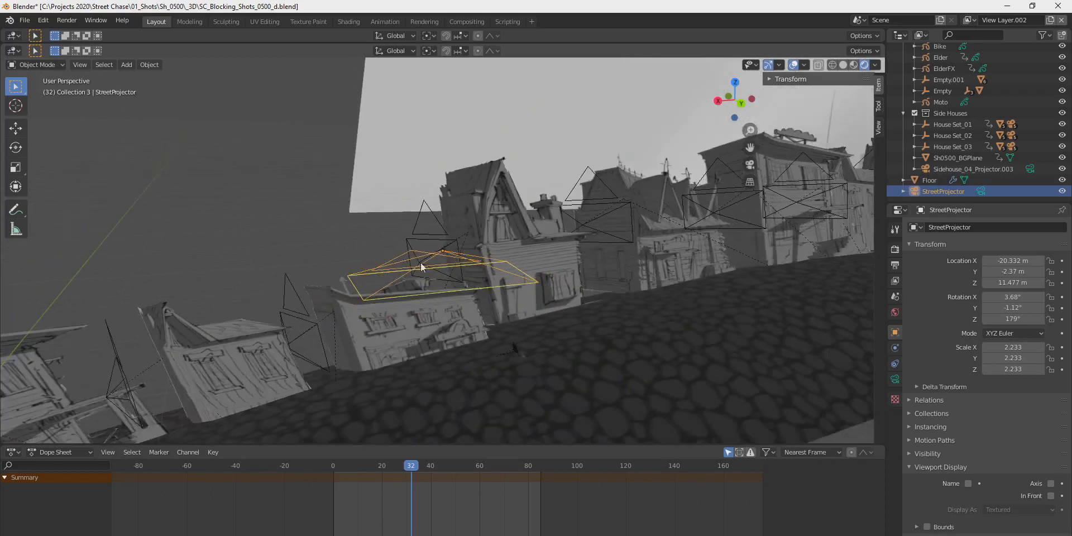
{"action": "middle_click_drag", "start_coordinate": [421, 263], "coordinate": [487, 295]}
{"action": "scroll", "coordinate": [468, 293], "scroll_direction": "down", "scroll_amount": 6}
{"action": "key", "text": "shift+space"}
{"action": "key", "text": "g"}
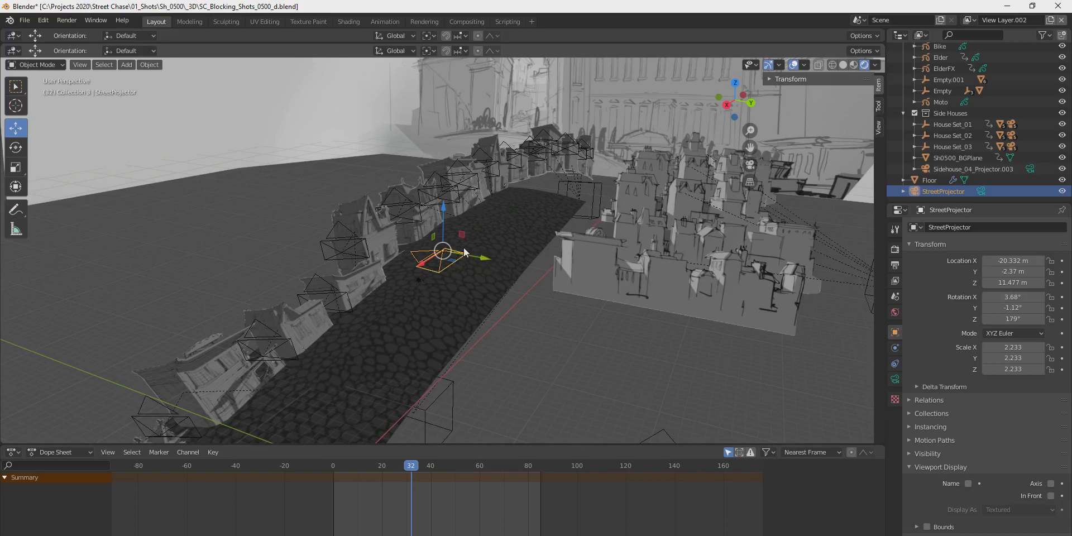
{"action": "middle_click_drag", "start_coordinate": [500, 277], "coordinate": [467, 240]}
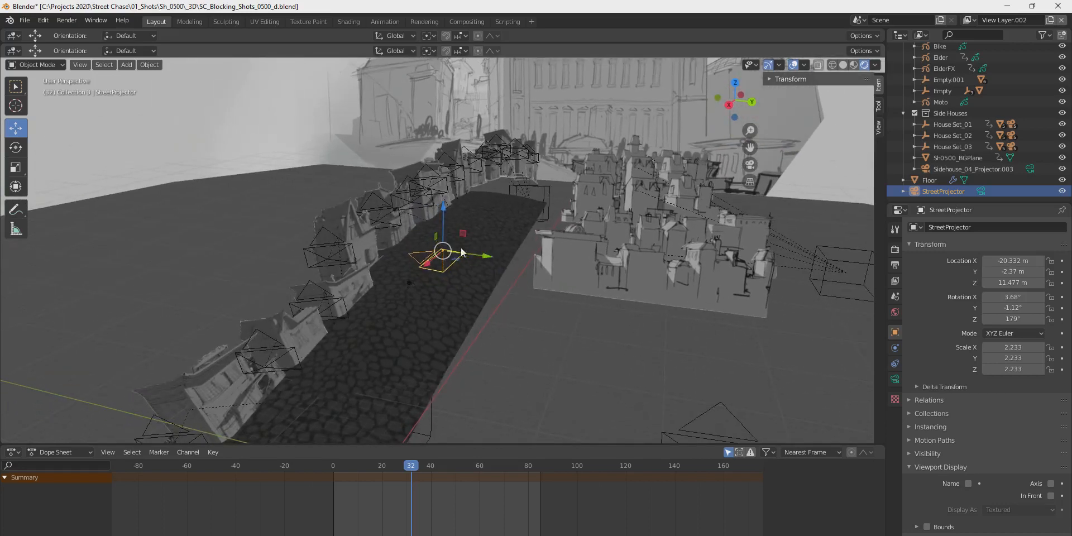
{"action": "left_click_drag", "start_coordinate": [464, 238], "coordinate": [411, 291]}
Step: Try rotating the StreetProjector to about -15.2° in X and lowering it to about Z 3.91 m, and undo both changes
{"action": "key", "text": "shift+space"}
{"action": "key", "text": "r"}
{"action": "middle_click_drag", "start_coordinate": [398, 310], "coordinate": [414, 272]}
{"action": "key", "text": "shift+space"}
{"action": "key", "text": "g"}
{"action": "left_click_drag", "start_coordinate": [424, 230], "coordinate": [424, 286]}
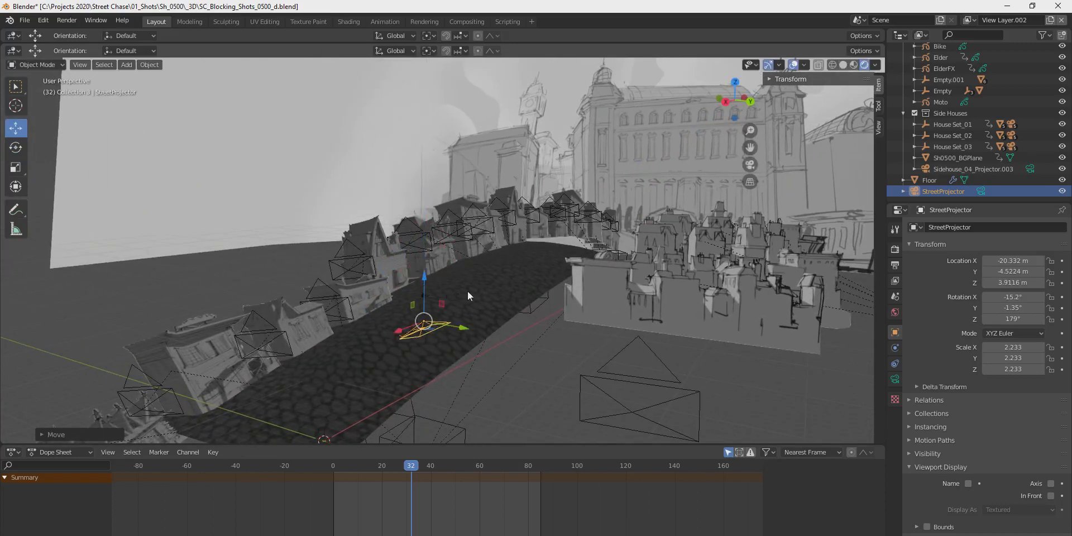
{"action": "key", "text": "ctrl+z"}
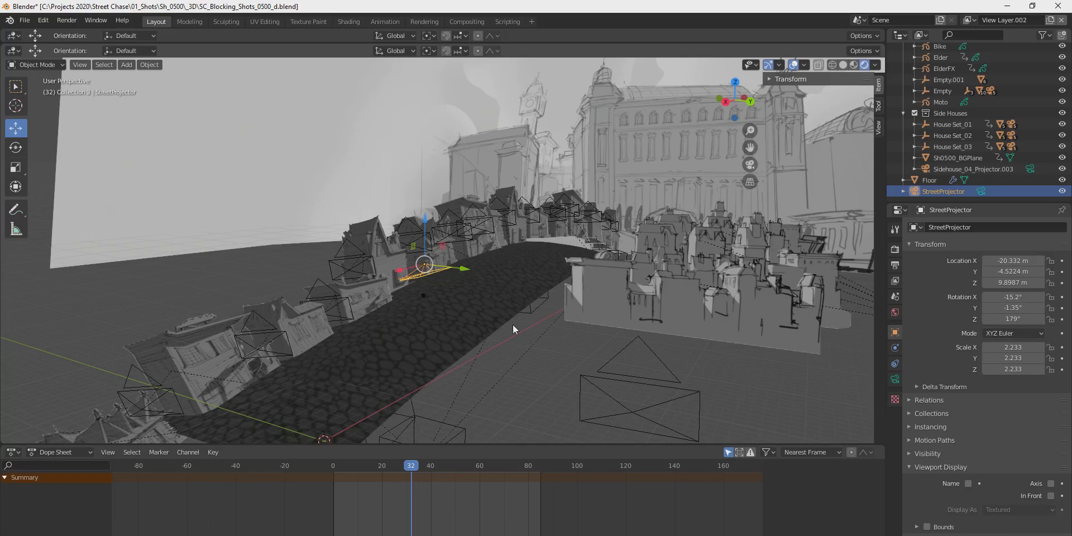
{"action": "key", "text": "ctrl+z"}
Step: Select the Downtown_03B backdrop and scrub the timeline to frames 9 and 22 to examine its looping movement
{"action": "middle_click_drag", "start_coordinate": [535, 333], "coordinate": [518, 353]}
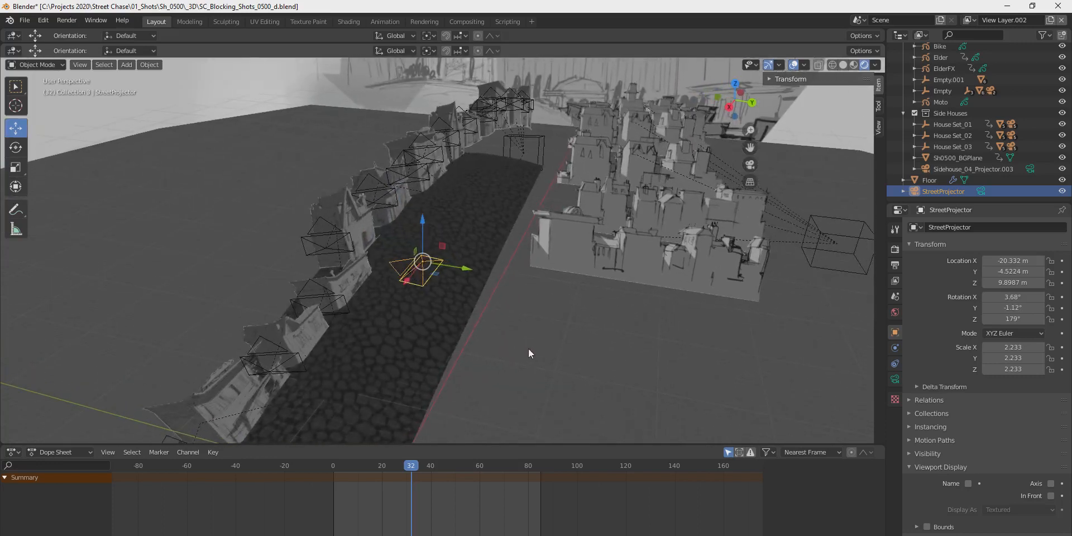
{"action": "middle_click_drag", "start_coordinate": [467, 298], "coordinate": [492, 335]}
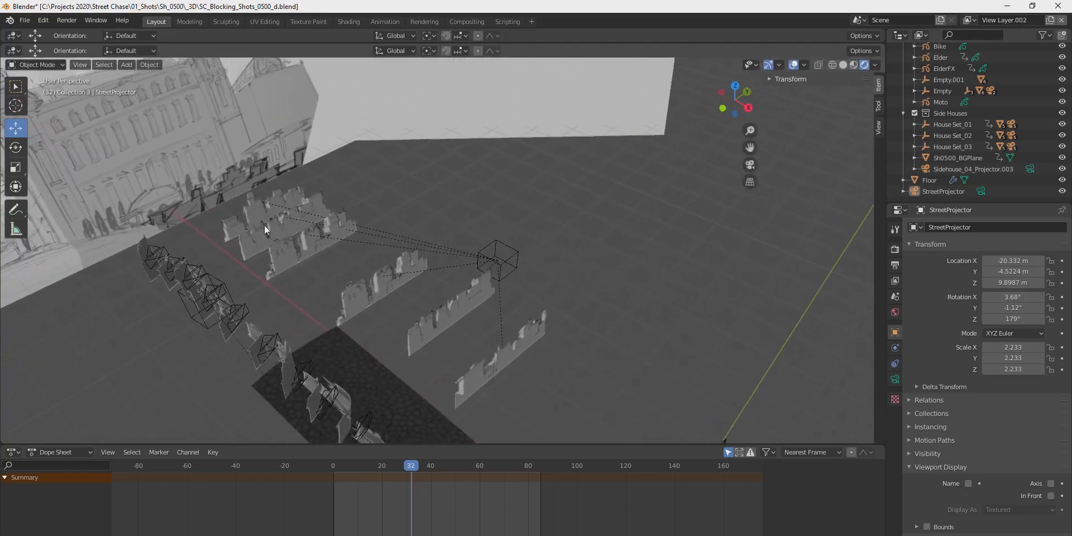
{"action": "left_click", "coordinate": [304, 247]}
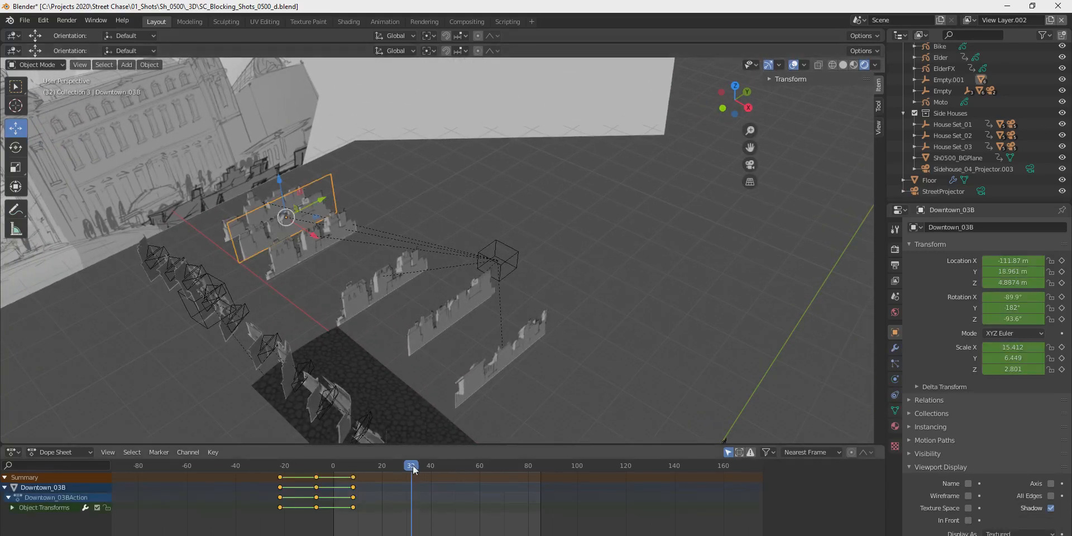
{"action": "left_click", "coordinate": [355, 470]}
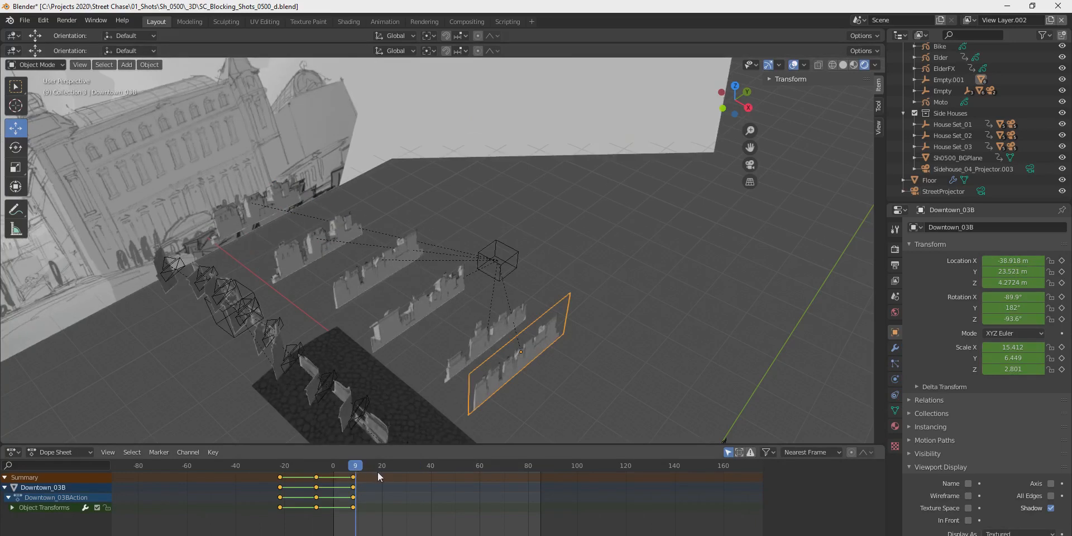
{"action": "left_click_drag", "start_coordinate": [378, 475], "coordinate": [387, 474]}
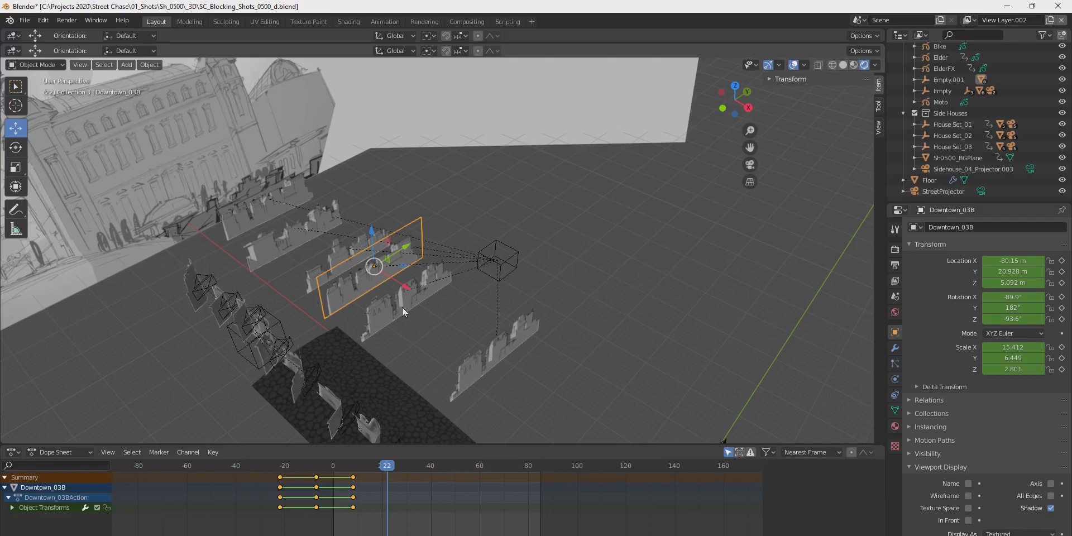
{"action": "scroll", "coordinate": [402, 304], "scroll_direction": "up", "scroll_amount": 3}
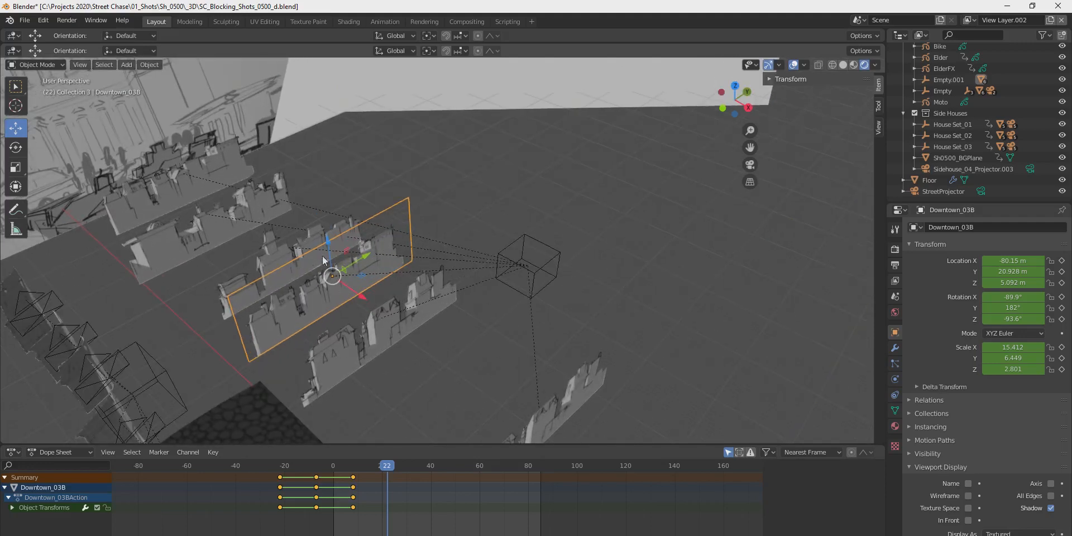
Step: Select Empty.001, the parent of the downtown building planes, try moving it slightly and undo the move
{"action": "left_click", "coordinate": [531, 268]}
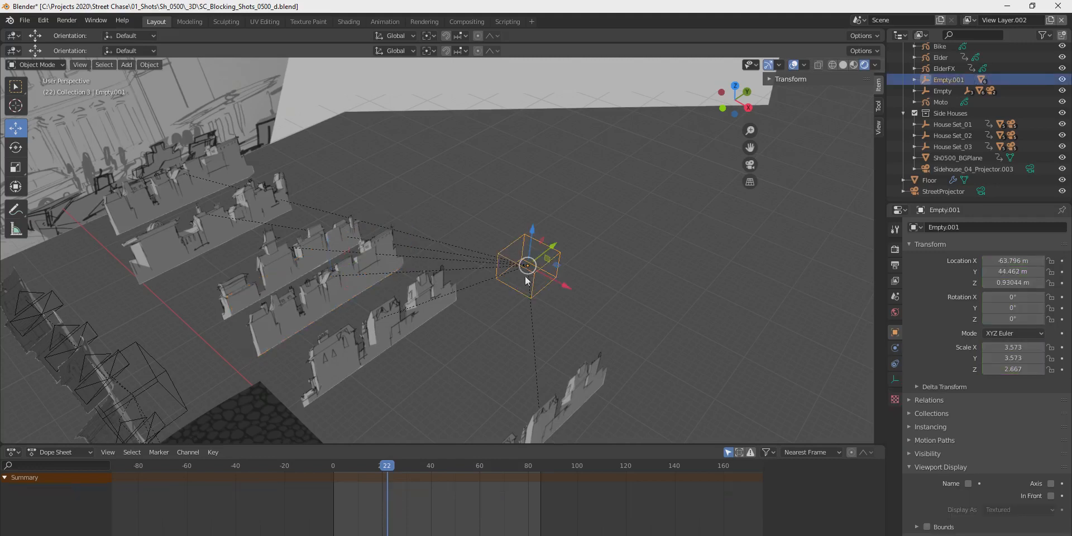
{"action": "mouse_move", "coordinate": [531, 248]}
{"action": "left_mouse_down"}
{"action": "mouse_move", "coordinate": [530, 191]}
{"action": "mouse_move", "coordinate": [530, 254]}
{"action": "left_mouse_up"}
{"action": "key", "text": "ctrl+z"}
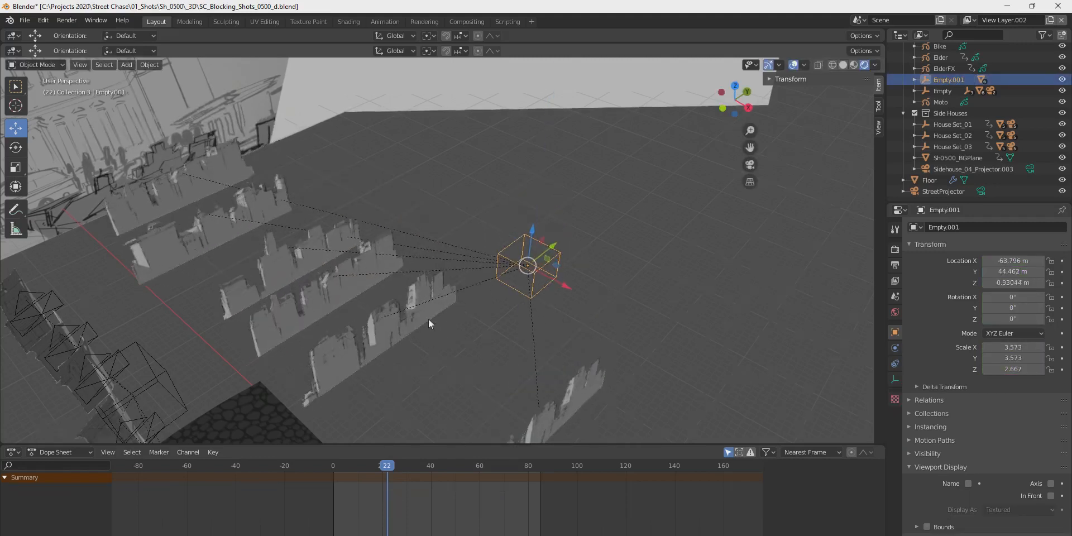
Step: Look through the shot camera and hide the viewport overlays
{"action": "scroll", "coordinate": [429, 321], "scroll_direction": "down", "scroll_amount": 4}
{"action": "middle_click_drag", "start_coordinate": [430, 323], "coordinate": [521, 327]}
{"action": "left_click", "coordinate": [750, 165]}
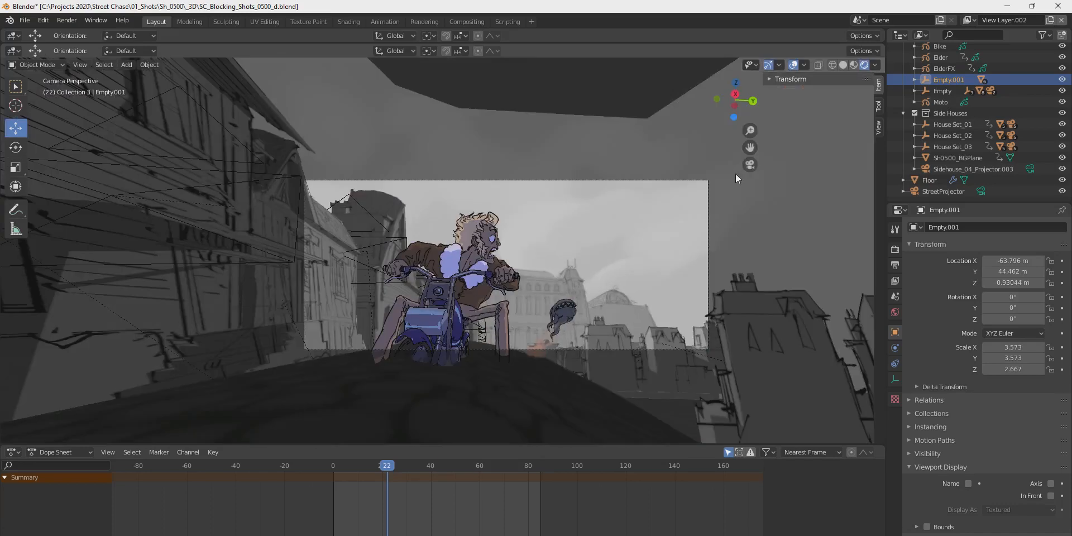
{"action": "left_click", "coordinate": [790, 65]}
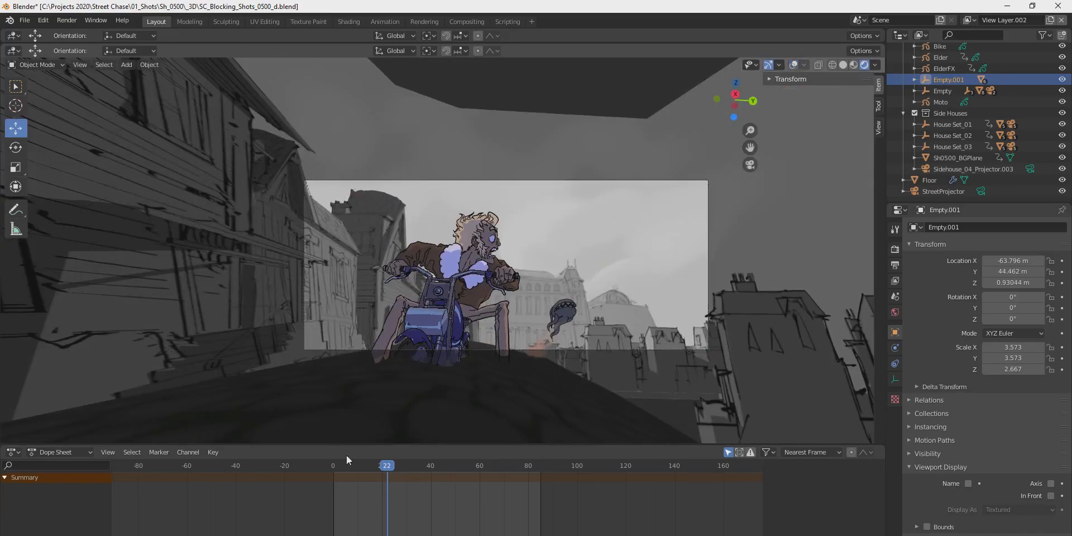
Step: Go to frame 1 and advance to frame 24 to examine the moving background behind the motorcycle in the camera view
{"action": "left_click", "coordinate": [380, 467]}
{"action": "key", "text": "shift+Left"}
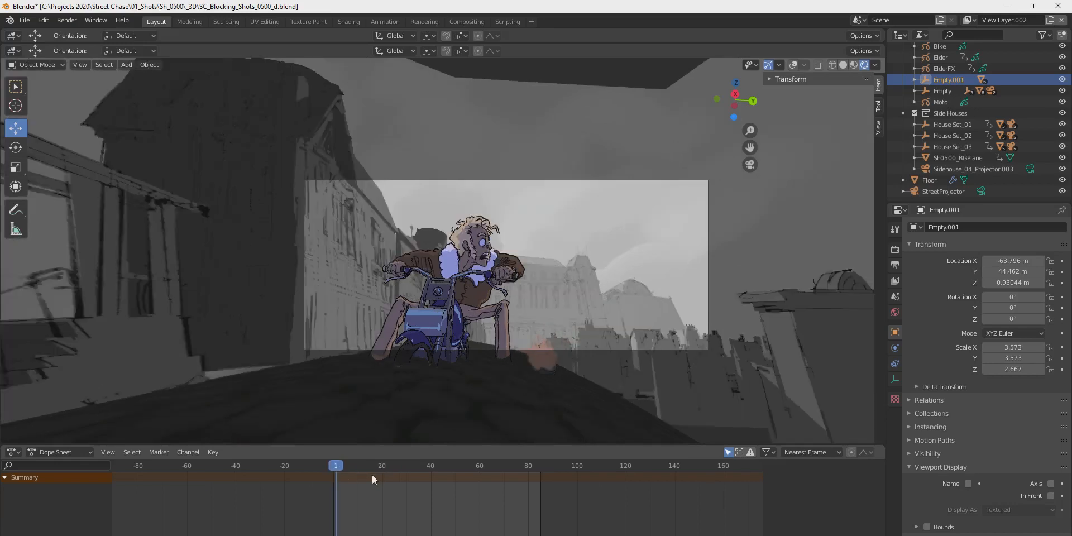
{"action": "left_click", "coordinate": [394, 475]}
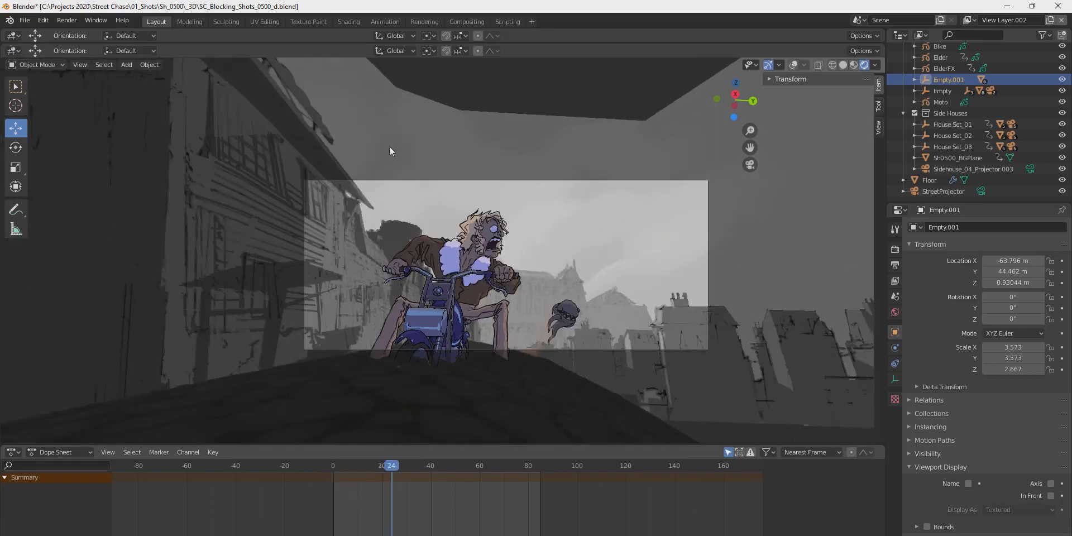
Step: Hide the Floor object and scrub the timeline through frames 25, 18 and 85 to examine the building planes without it
{"action": "left_click", "coordinate": [1063, 180]}
{"action": "mouse_move", "coordinate": [416, 469]}
{"action": "left_mouse_down"}
{"action": "mouse_move", "coordinate": [551, 478]}
{"action": "mouse_move", "coordinate": [332, 493]}
{"action": "mouse_move", "coordinate": [393, 487]}
{"action": "mouse_move", "coordinate": [411, 470]}
{"action": "left_mouse_up"}
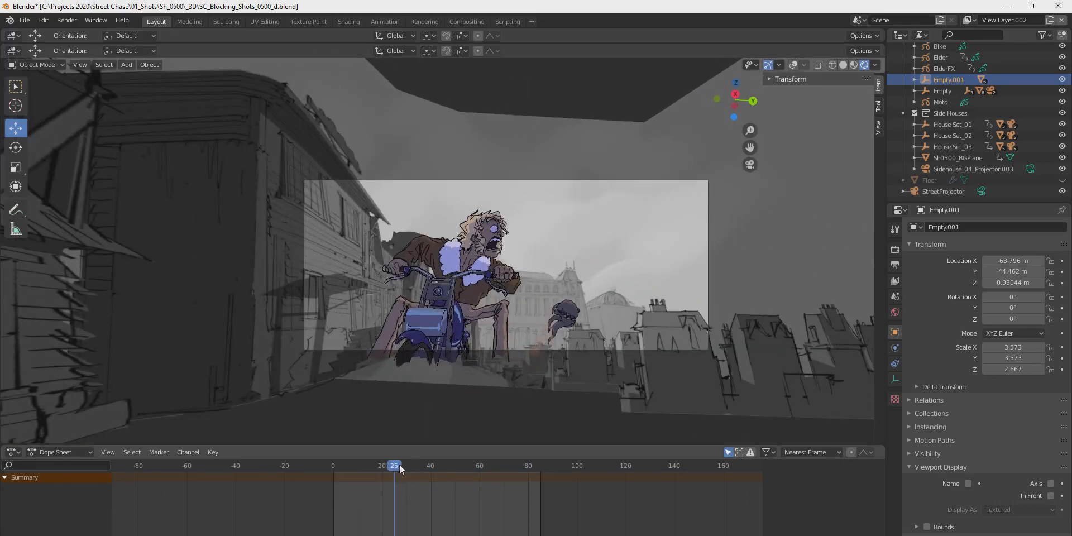
{"action": "left_click_drag", "start_coordinate": [407, 464], "coordinate": [377, 477]}
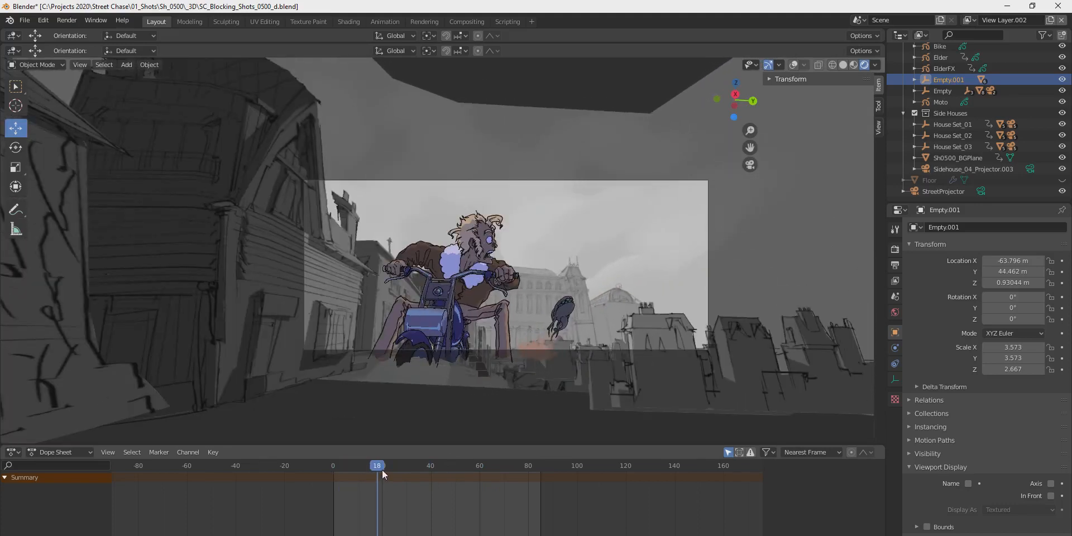
{"action": "left_click_drag", "start_coordinate": [380, 468], "coordinate": [541, 485]}
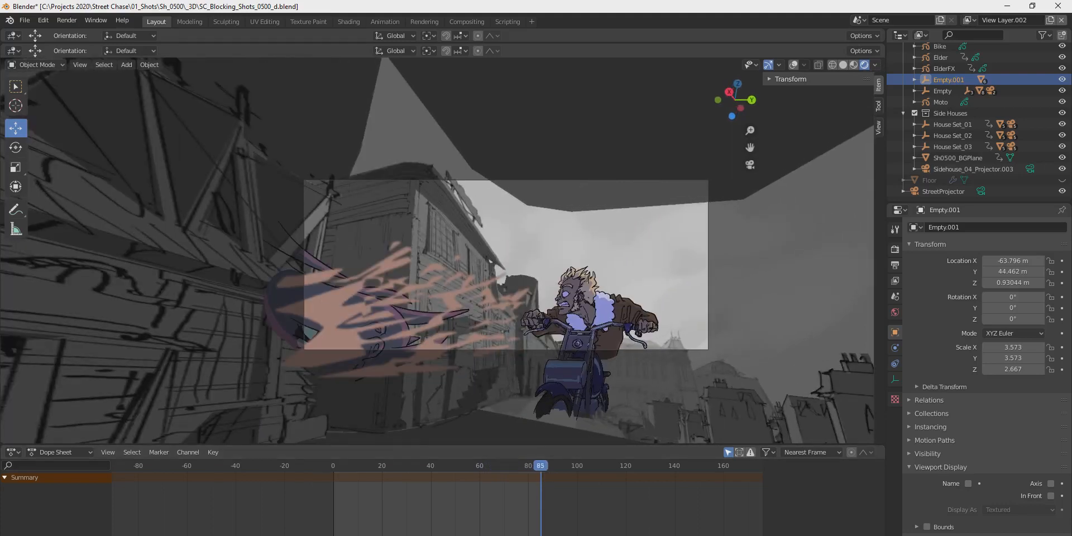